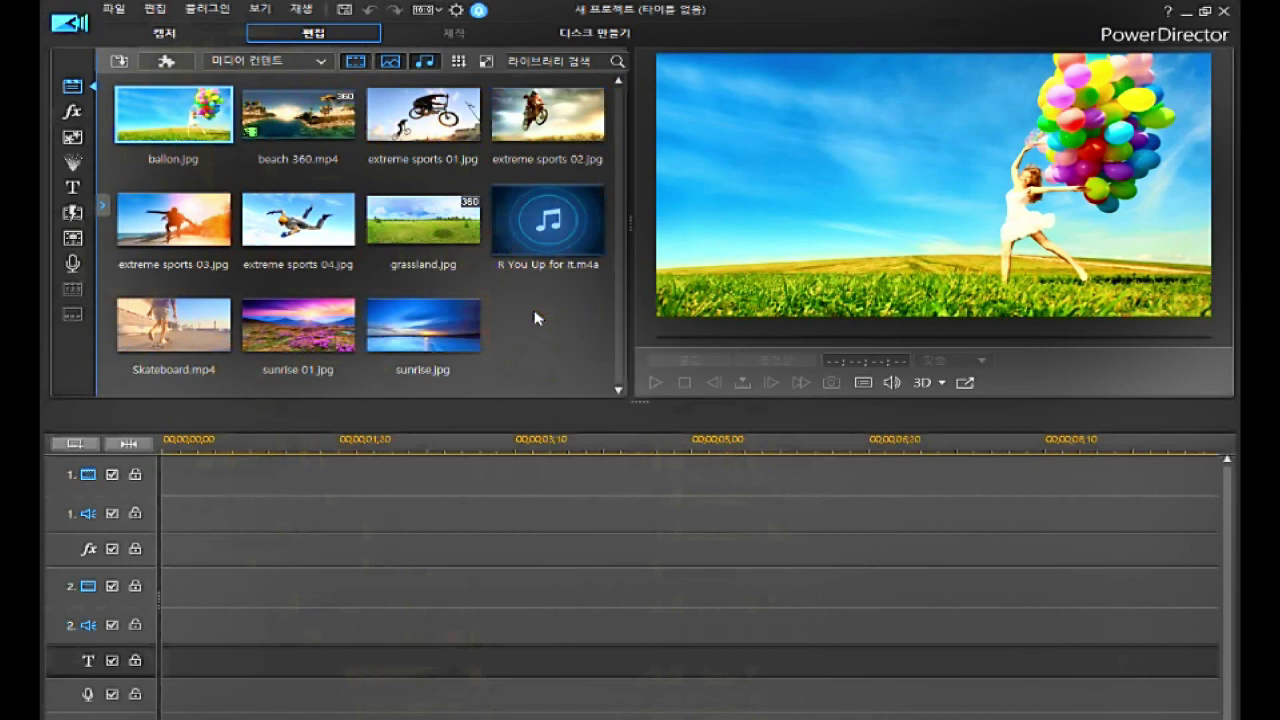
pyautogui.click(212, 477)
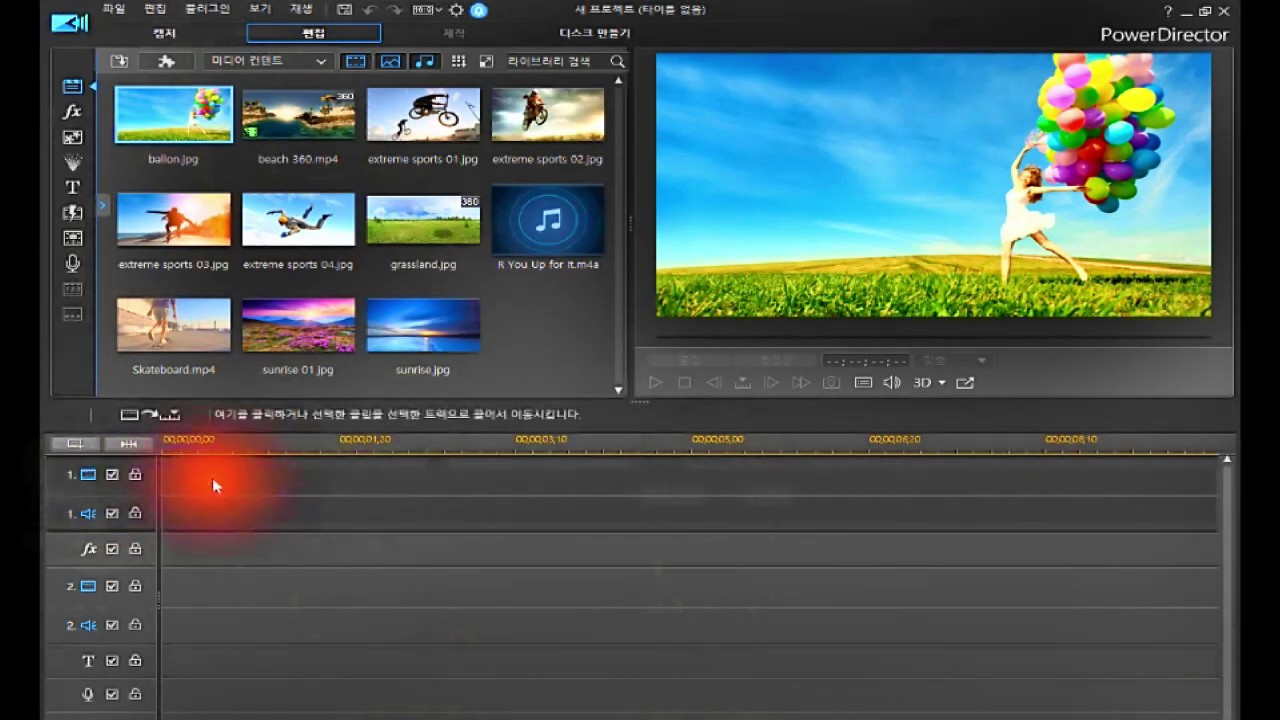
pyautogui.click(148, 548)
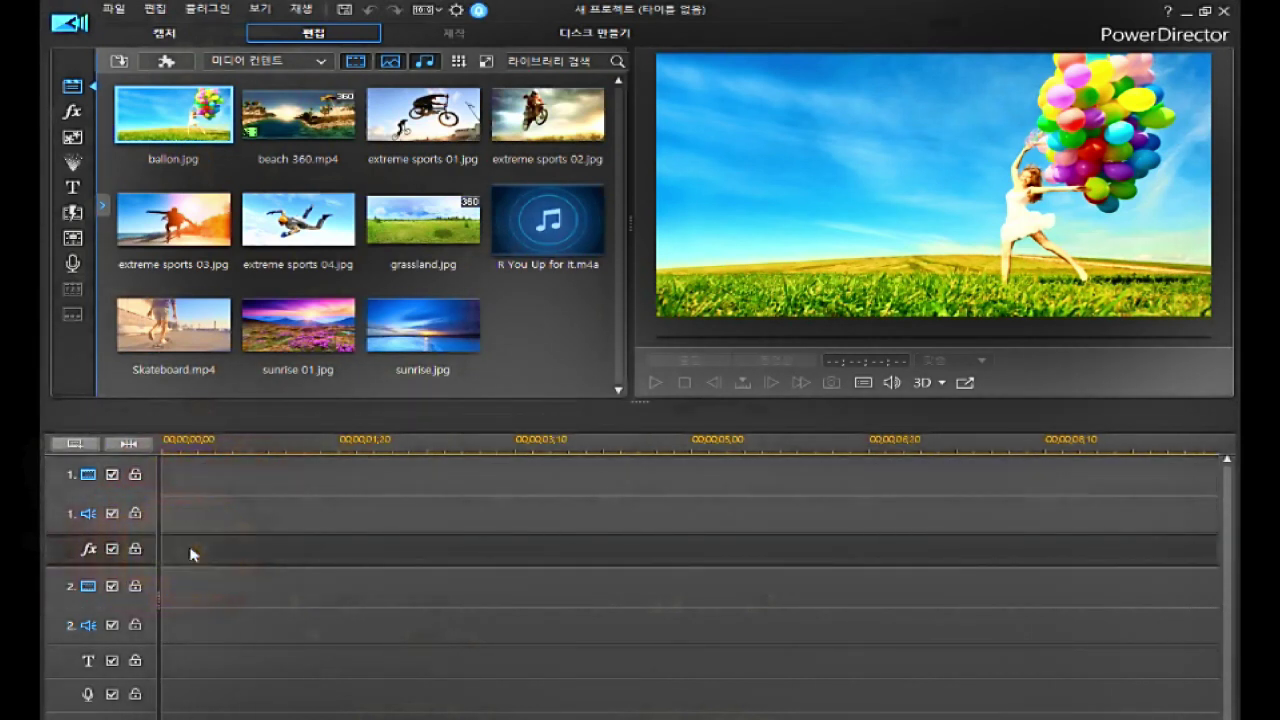
pyautogui.click(190, 553)
pyautogui.click(147, 490)
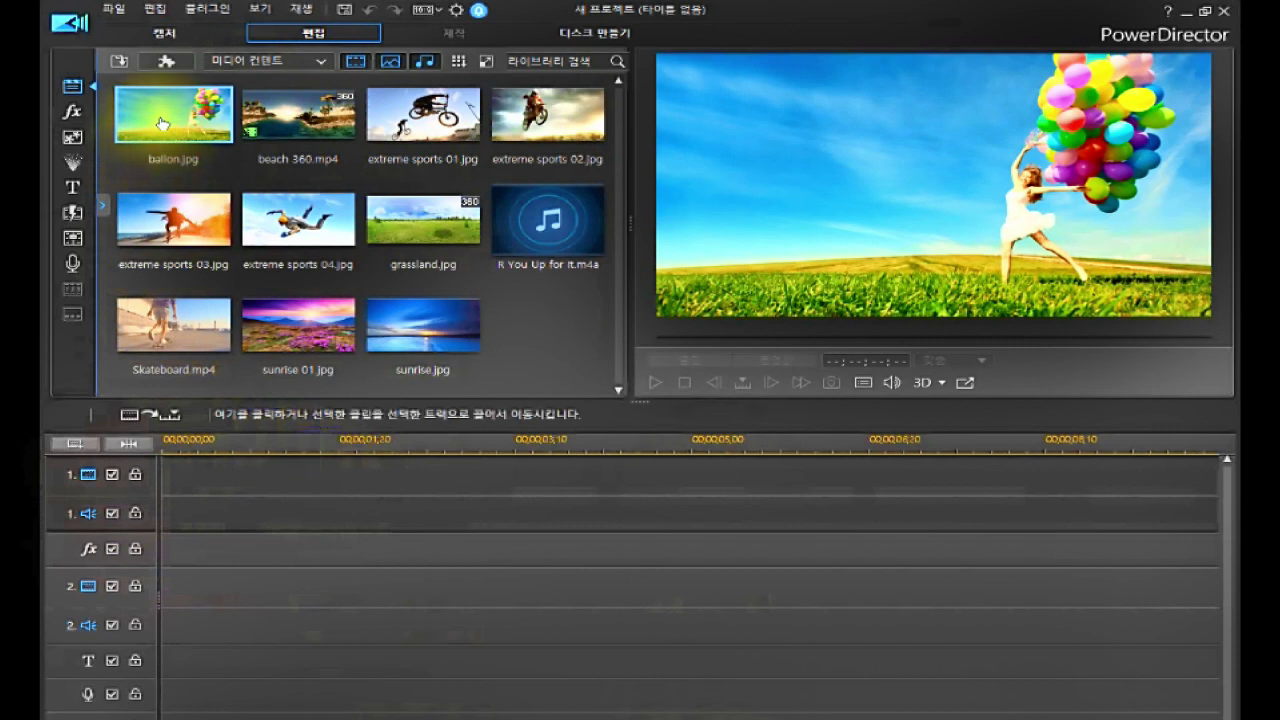
# Place ballon.jpg on video track 1 and extreme sports 03.jpg on video track 2, both at the timeline's start.
pyautogui.moveTo(161, 123); pyautogui.dragTo(157, 472)
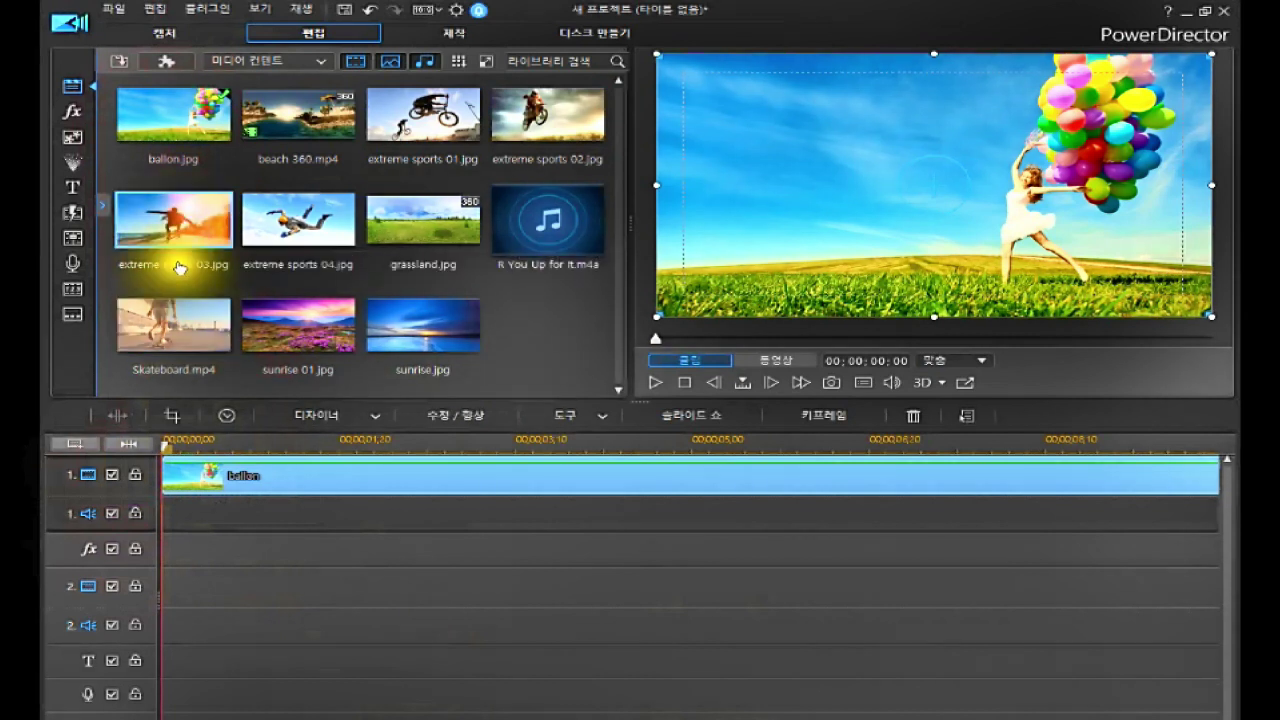
pyautogui.click(172, 233)
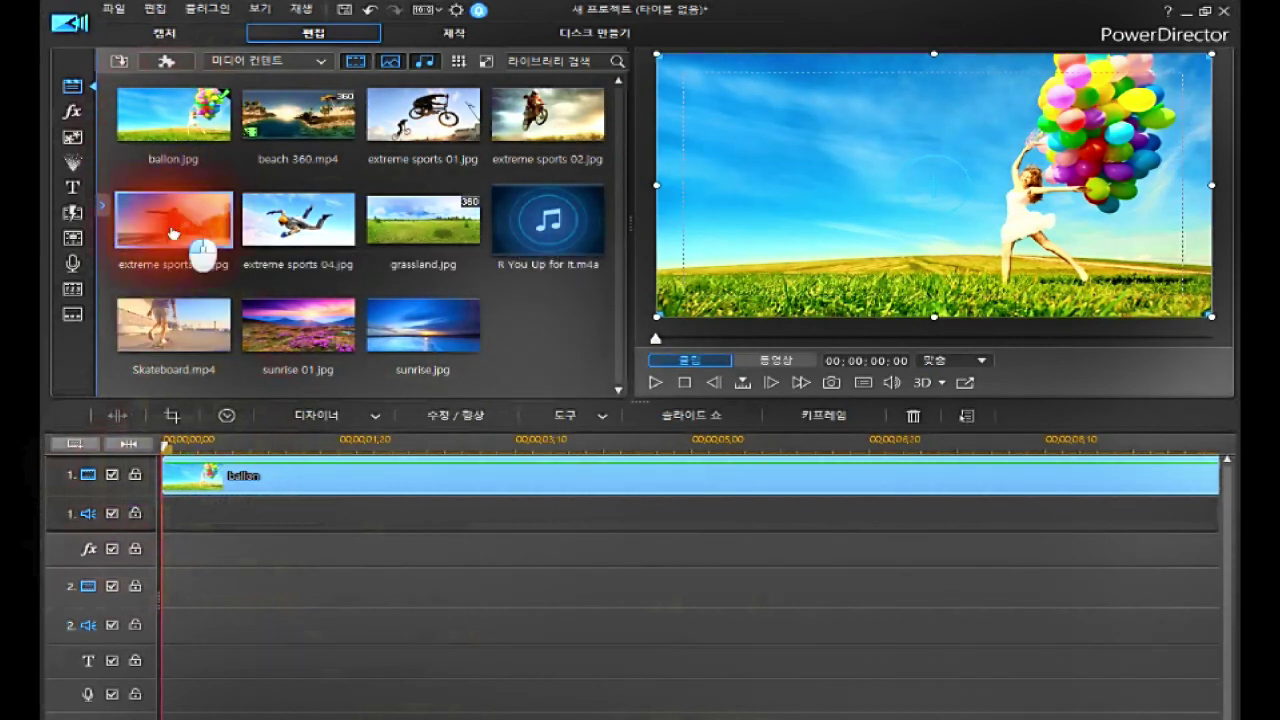
pyautogui.moveTo(172, 233); pyautogui.dragTo(229, 586)
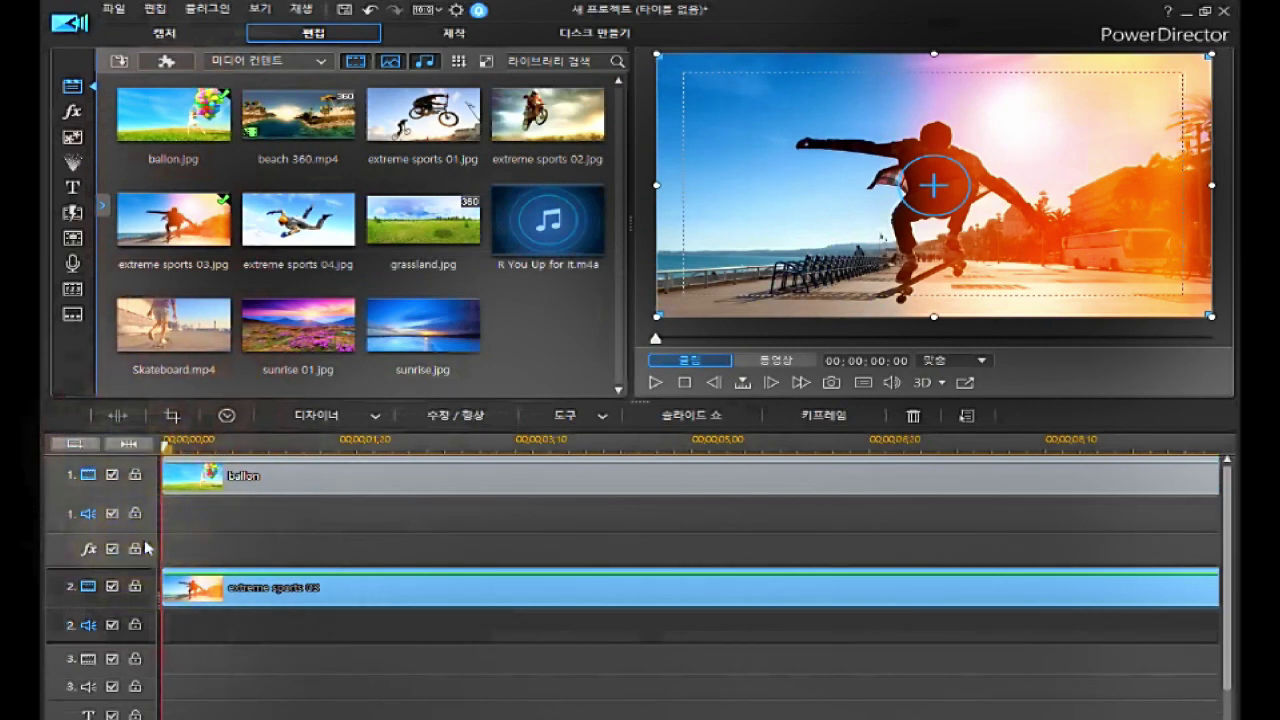
# Move the effect track below video track 2 in the timeline.
pyautogui.moveTo(147, 548)
pyautogui.mouseDown()
pyautogui.moveTo(23, 540)
pyautogui.moveTo(143, 540)
pyautogui.moveTo(74, 549)
pyautogui.moveTo(133, 541)
pyautogui.moveTo(93, 558)
pyautogui.moveTo(137, 545)
pyautogui.mouseUp()
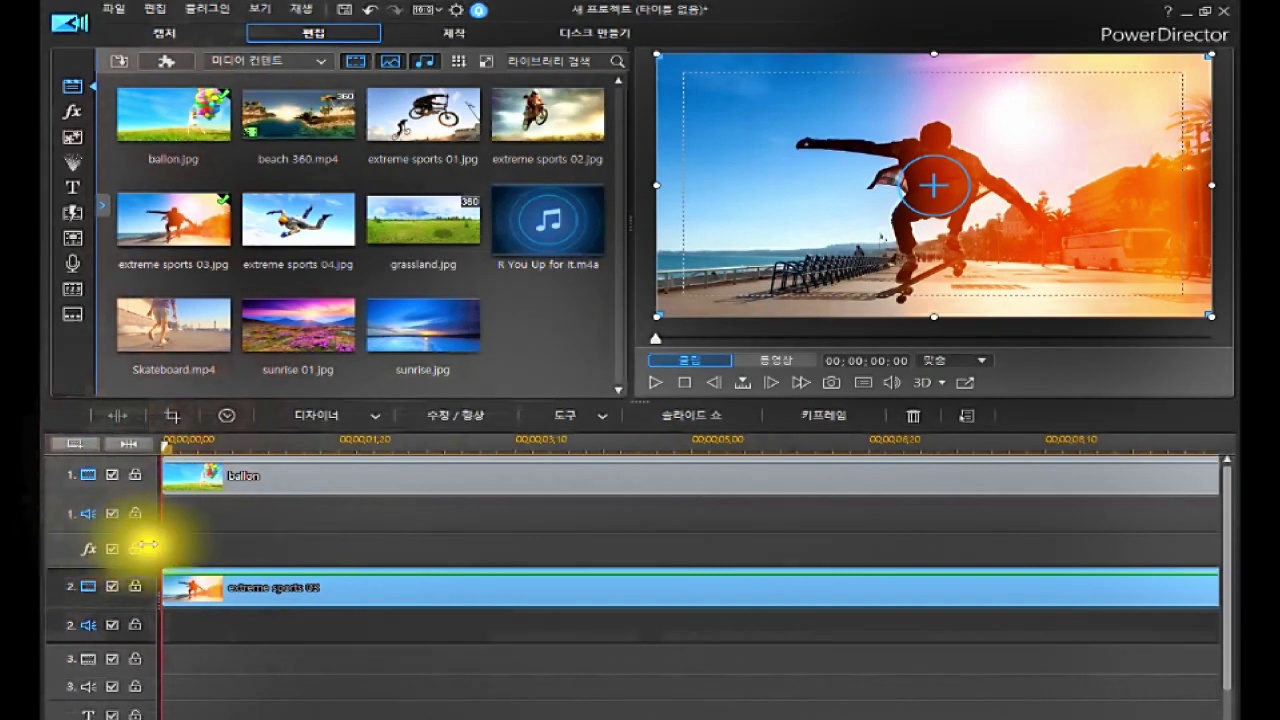
pyautogui.click(145, 545)
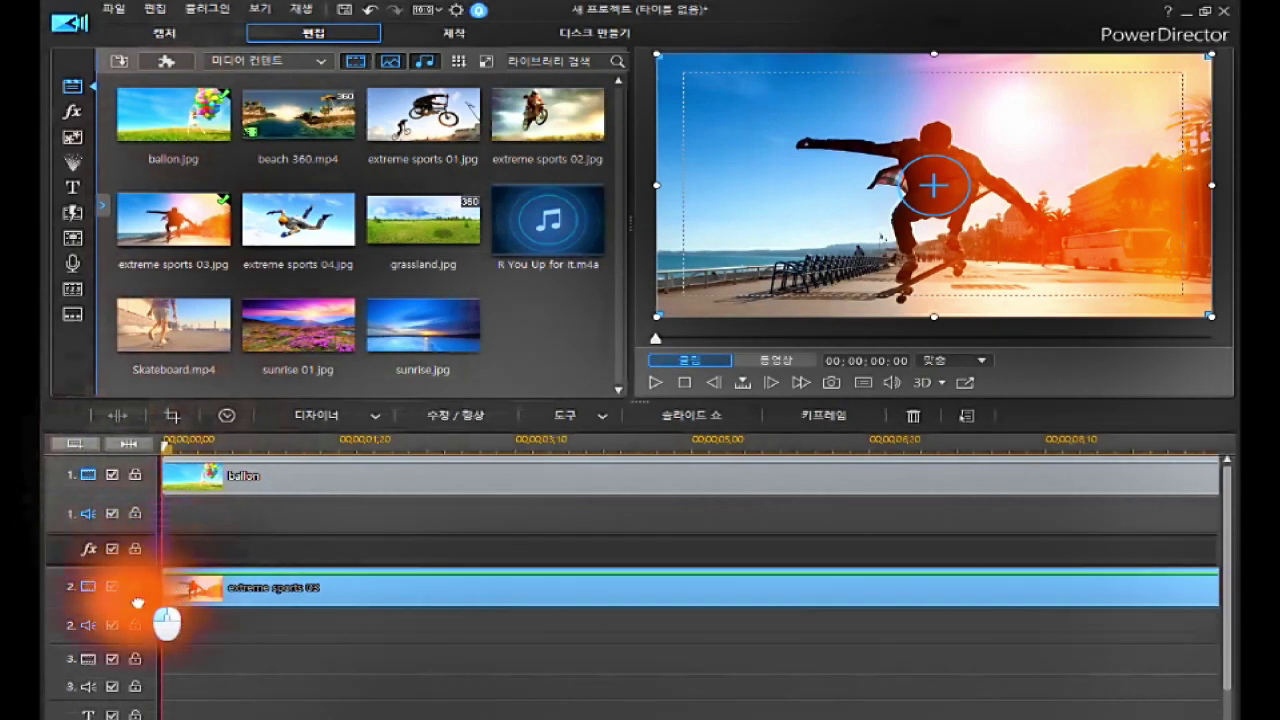
pyautogui.moveTo(138, 633); pyautogui.dragTo(137, 652)
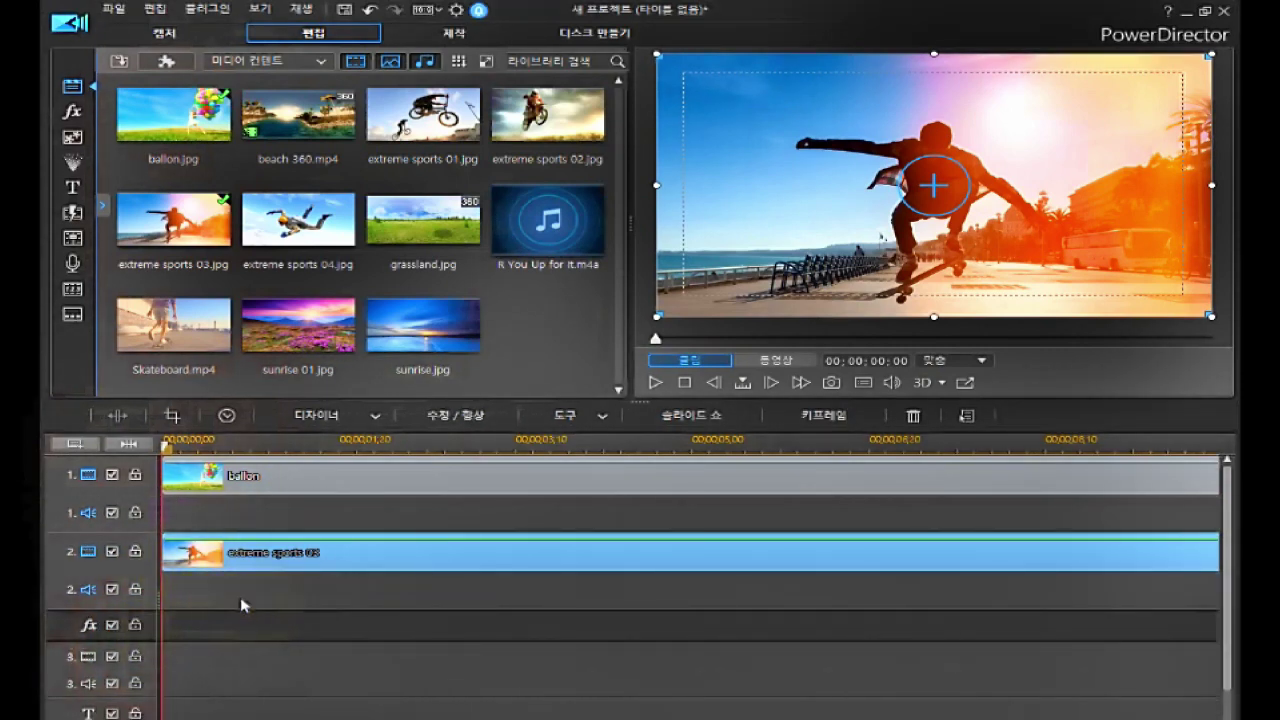
# Increase the heights of video track 1, video track 2 and the effect track in the timeline.
pyautogui.moveTo(143, 530)
pyautogui.mouseDown()
pyautogui.moveTo(148, 505)
pyautogui.moveTo(148, 525)
pyautogui.mouseUp()
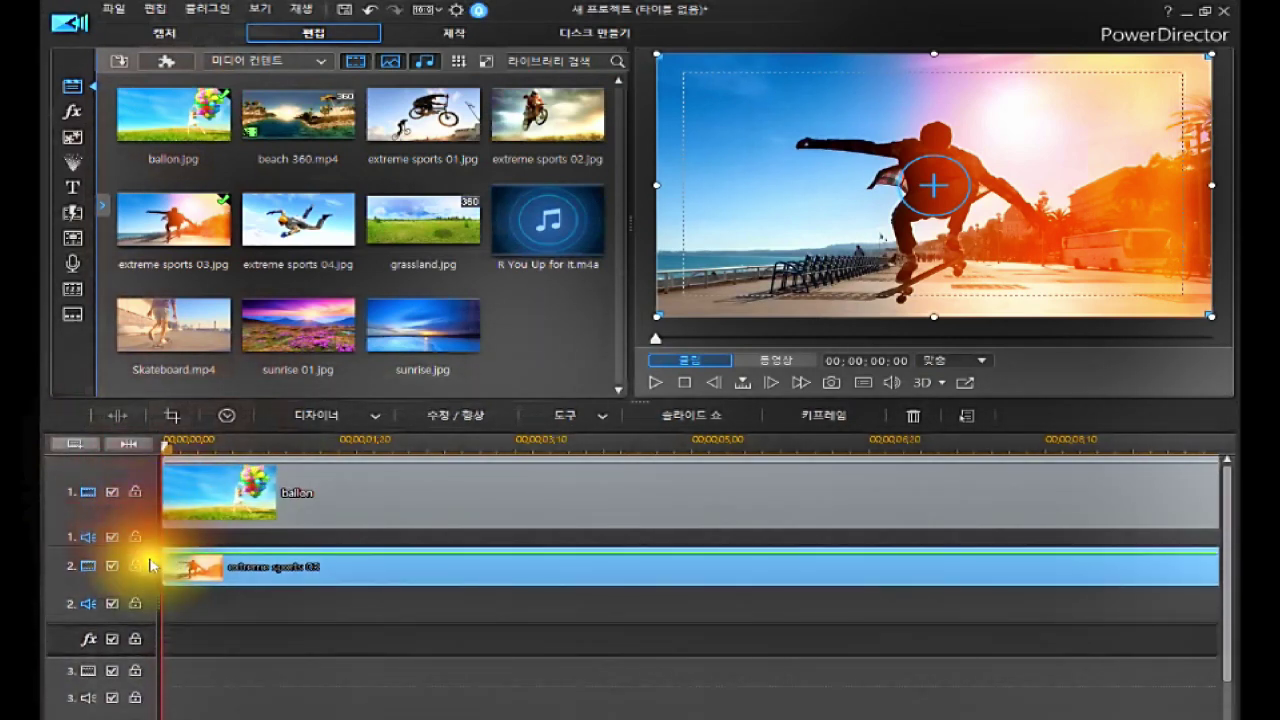
pyautogui.moveTo(150, 582); pyautogui.dragTo(155, 626)
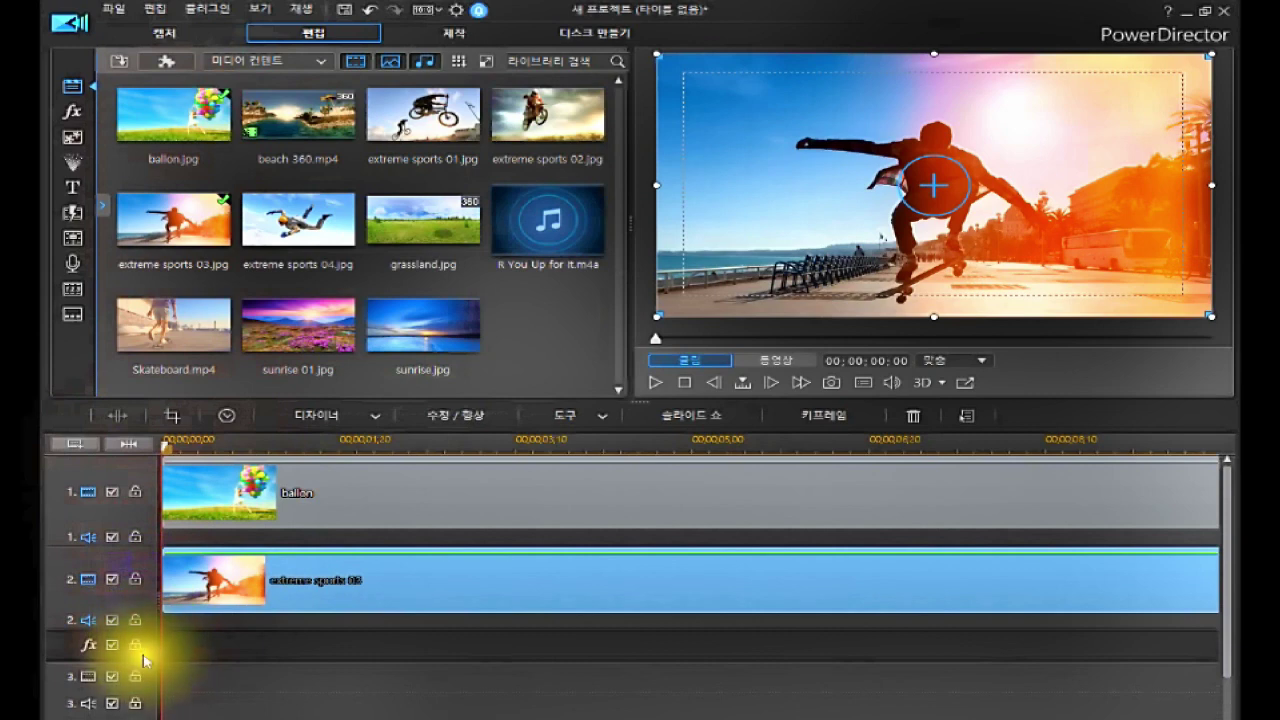
pyautogui.moveTo(143, 658); pyautogui.dragTo(145, 676)
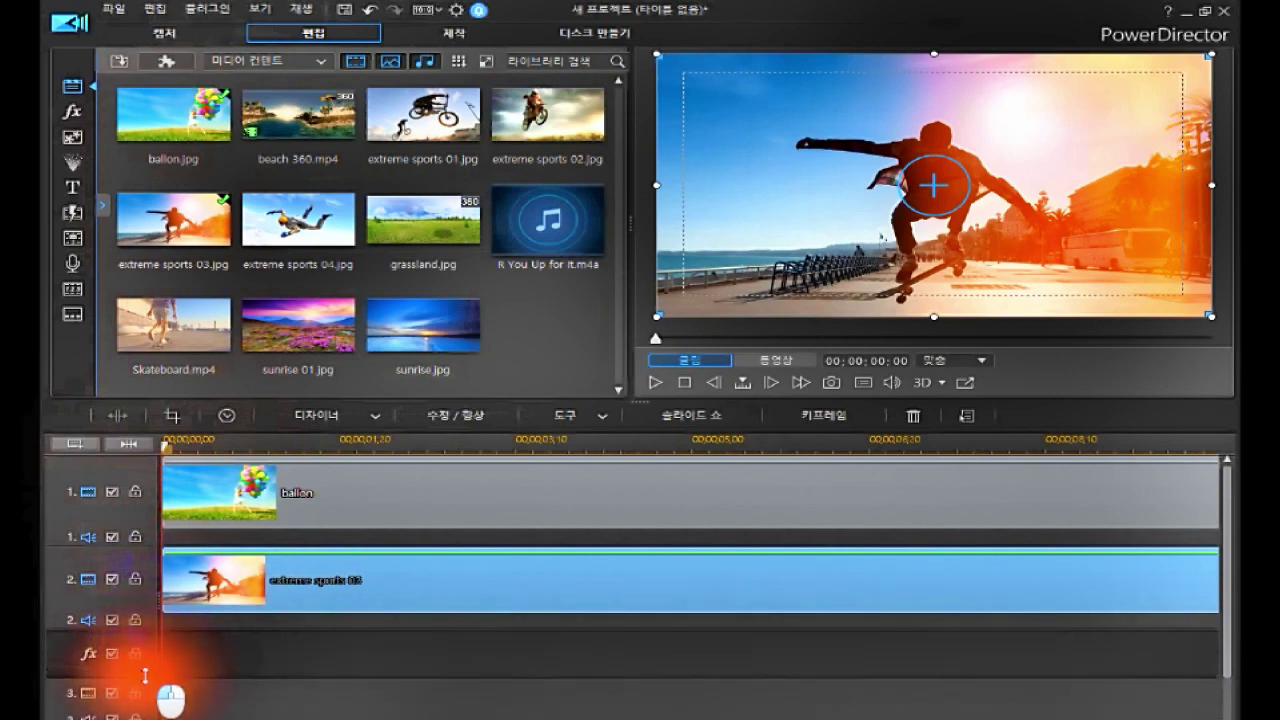
pyautogui.moveTo(142, 626); pyautogui.dragTo(145, 627)
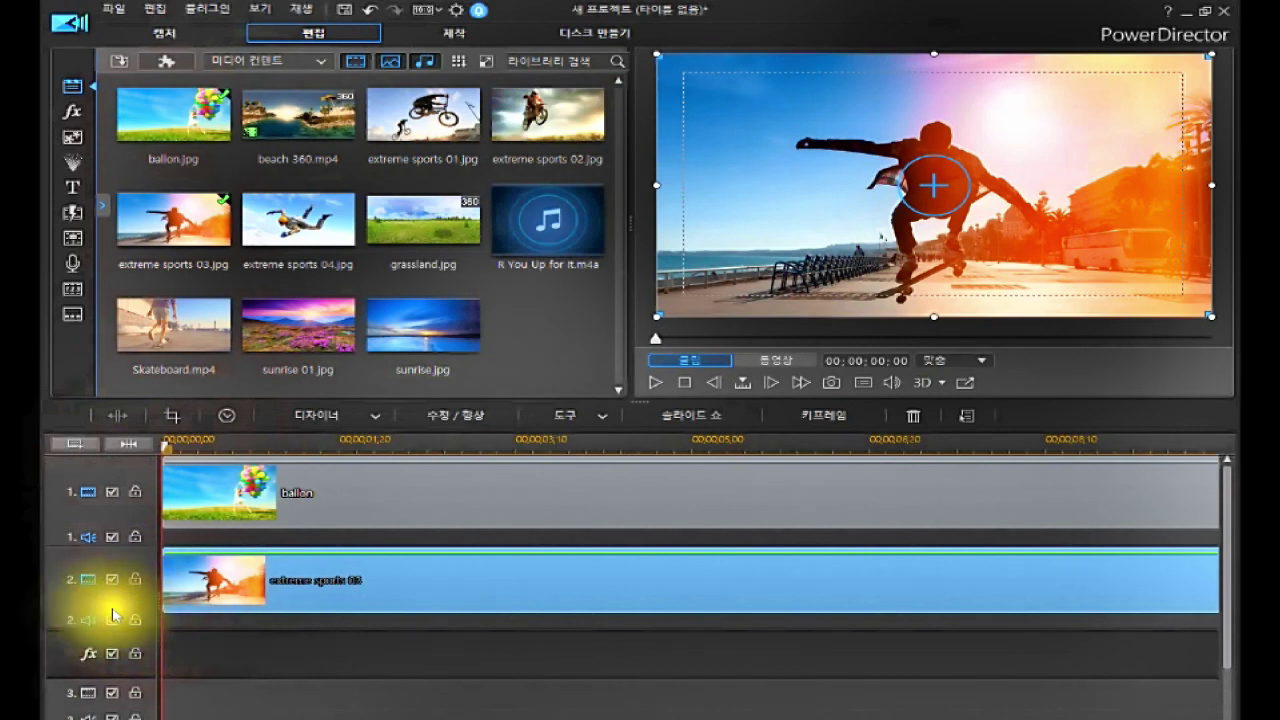
pyautogui.moveTo(143, 608); pyautogui.dragTo(144, 619)
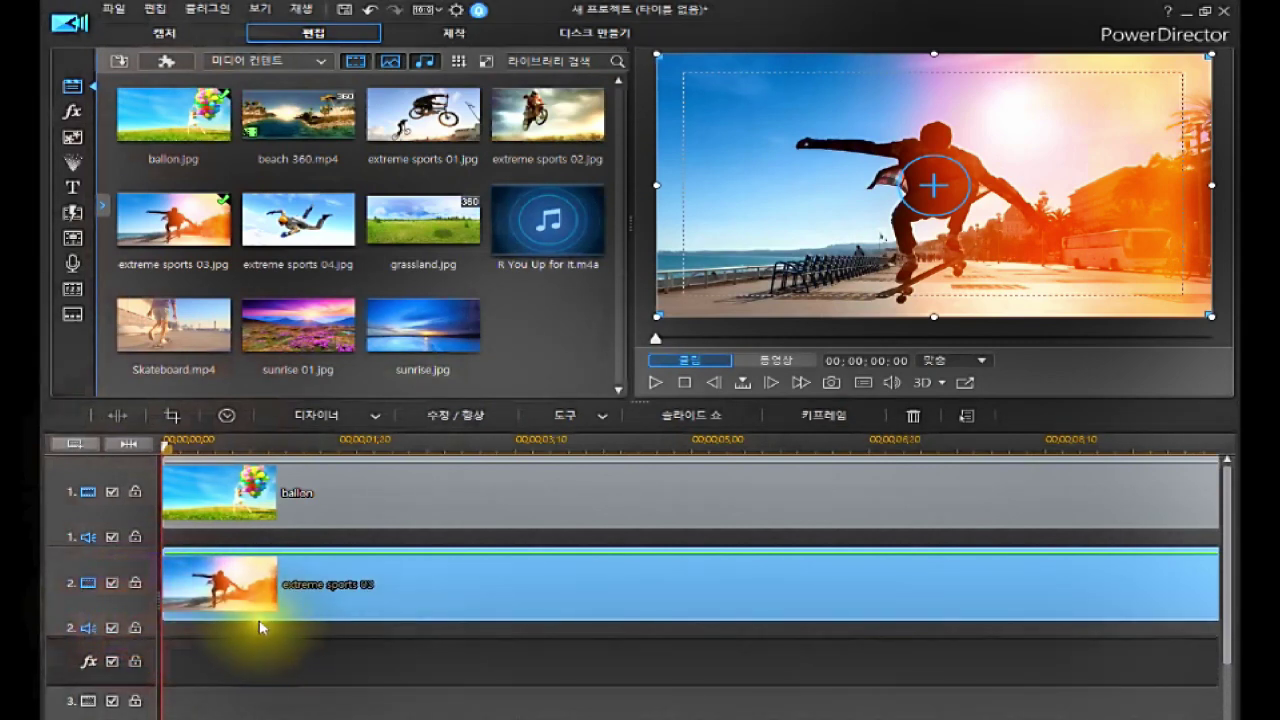
# Browse the video effect library's categories, including 모든 컨텐트, 시각, 입자, 텍스트 마스크하기, 특수 and 스타일.
pyautogui.click(297, 491)
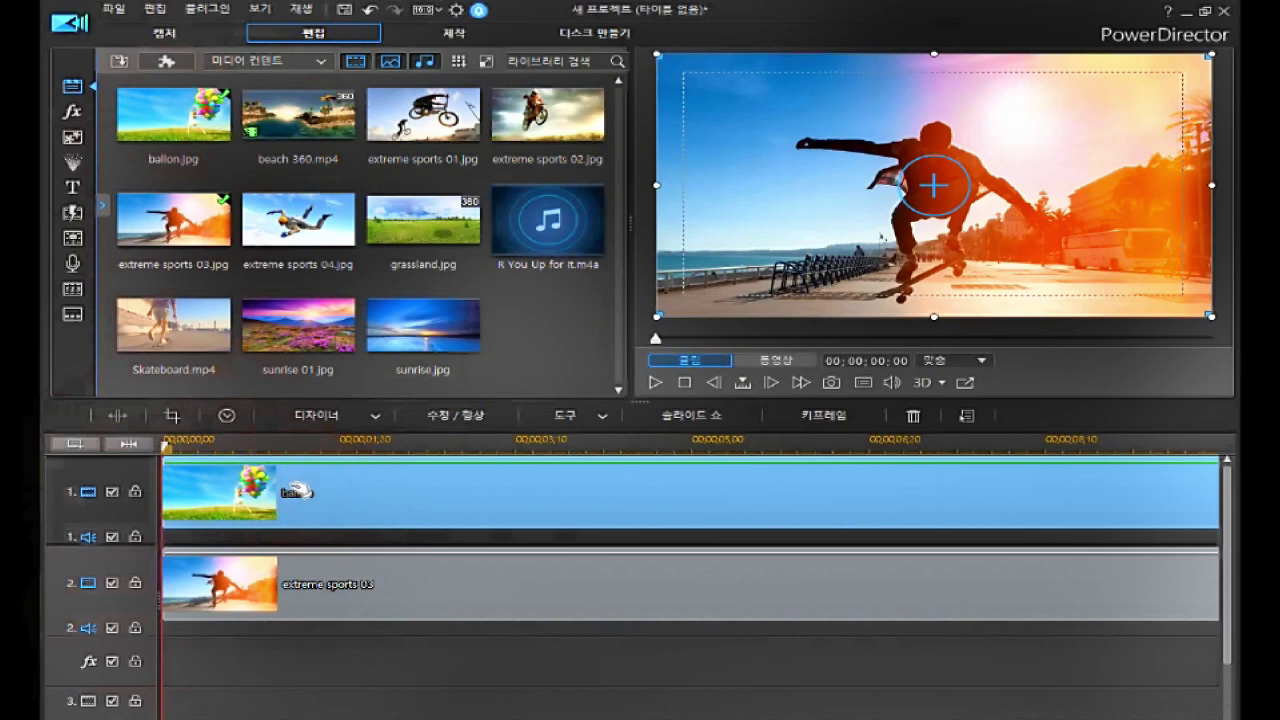
pyautogui.click(66, 111)
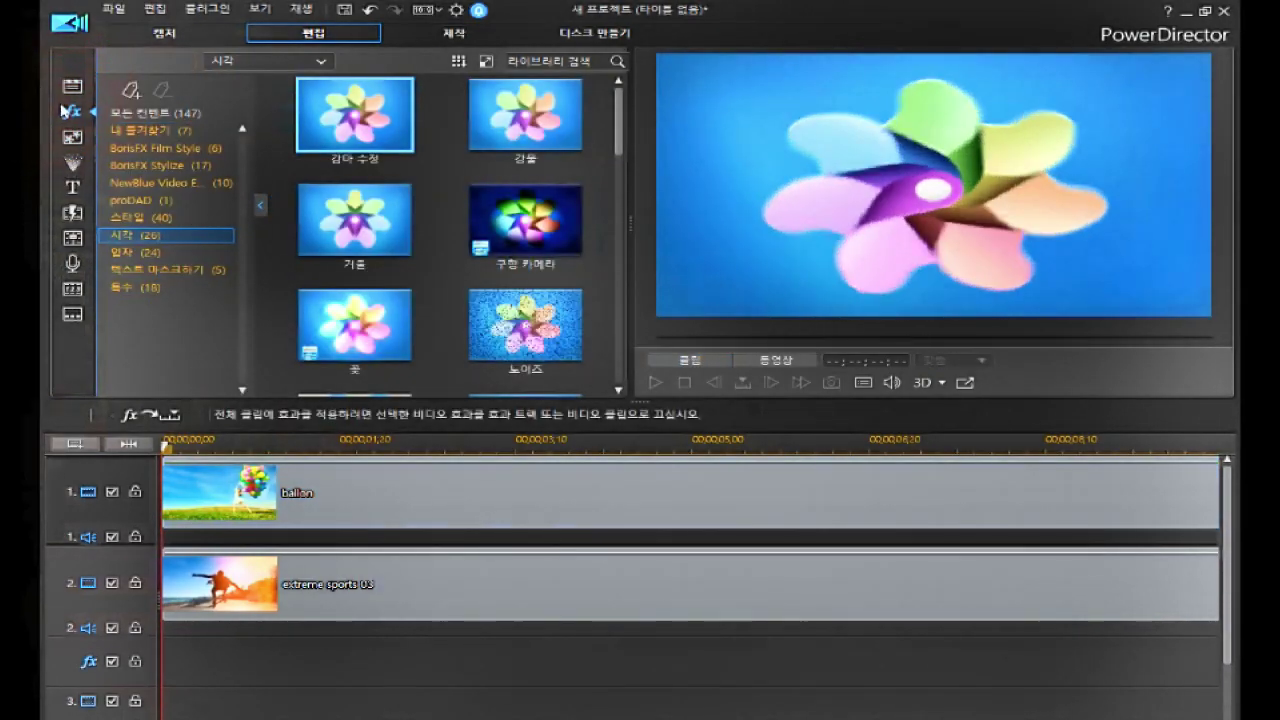
pyautogui.click(135, 113)
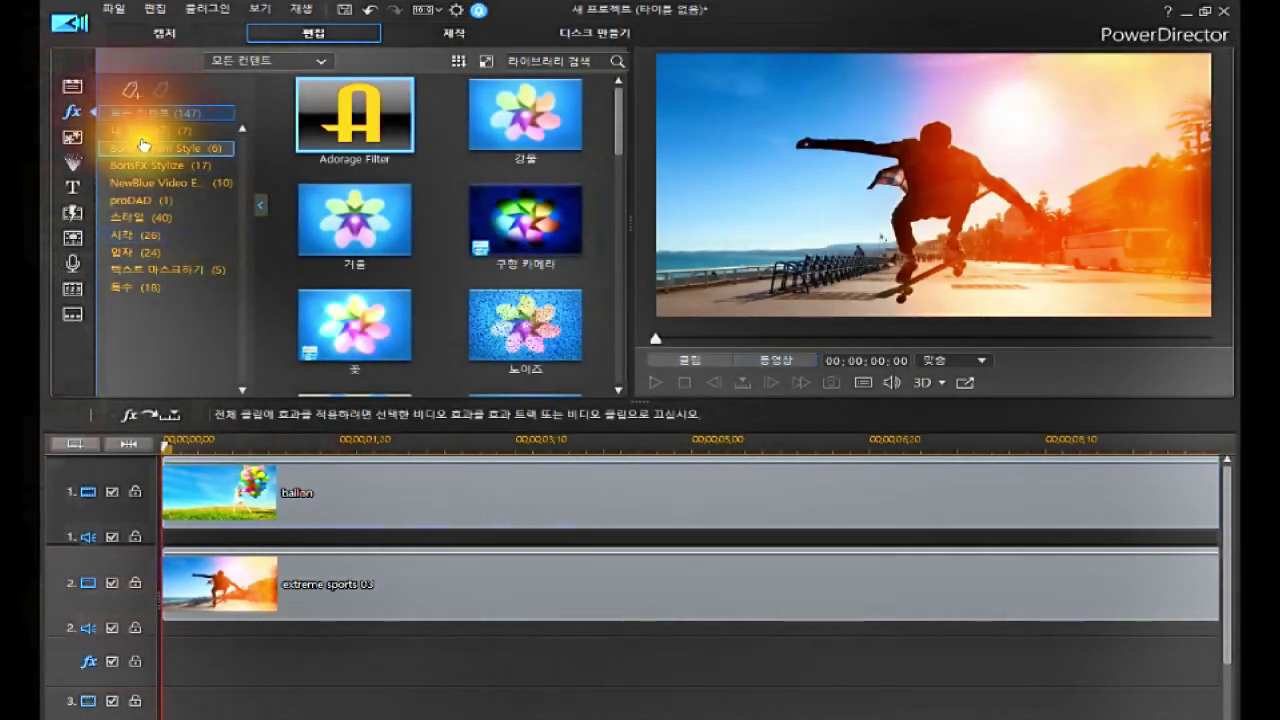
pyautogui.click(143, 235)
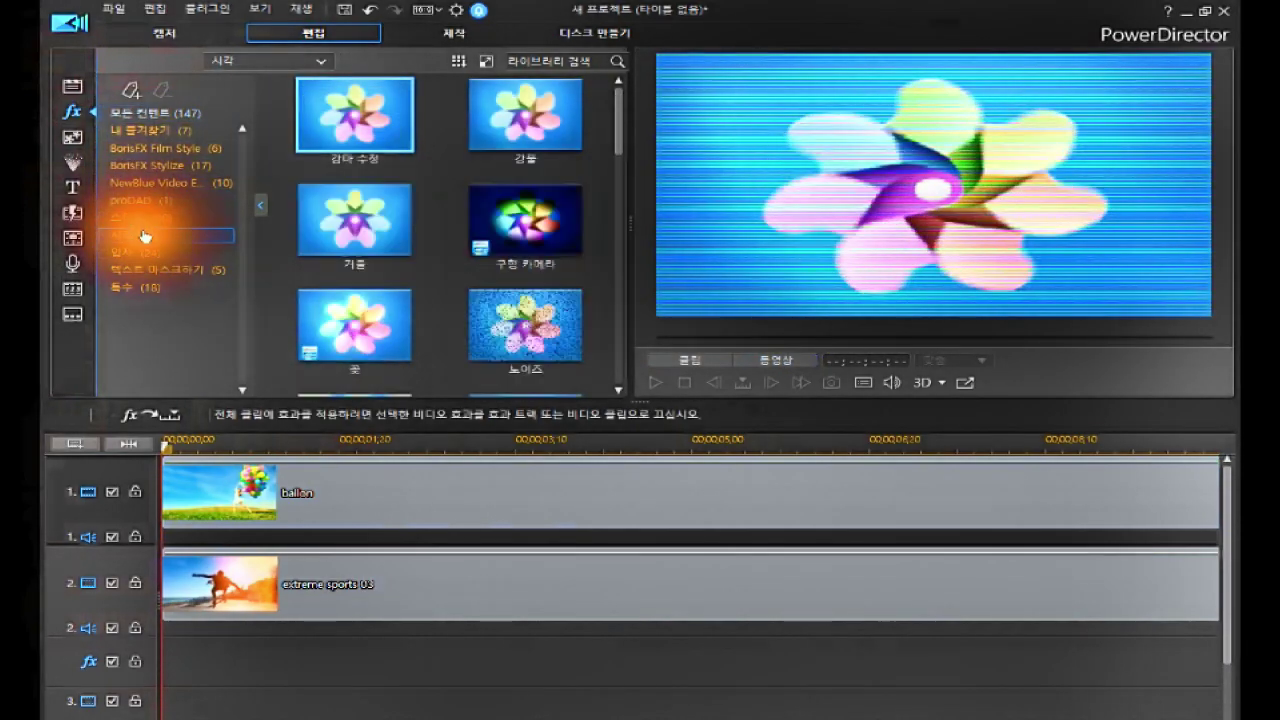
pyautogui.click(138, 253)
pyautogui.click(145, 270)
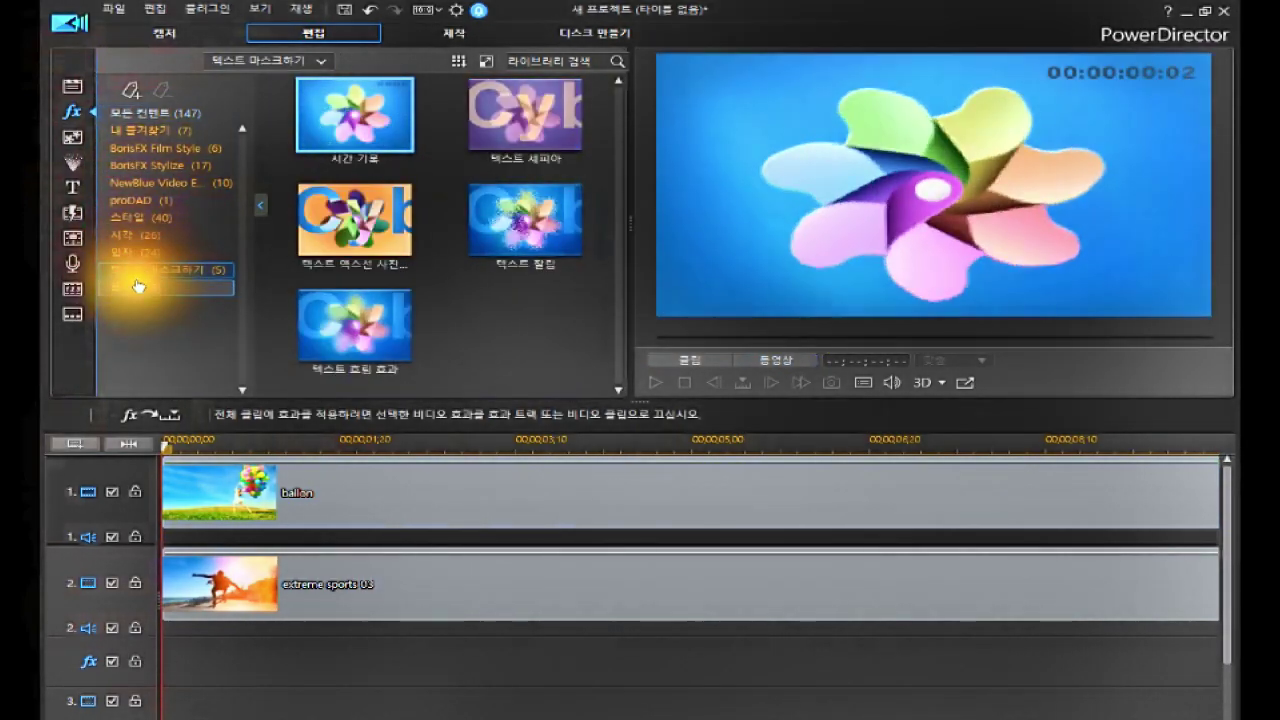
pyautogui.click(138, 287)
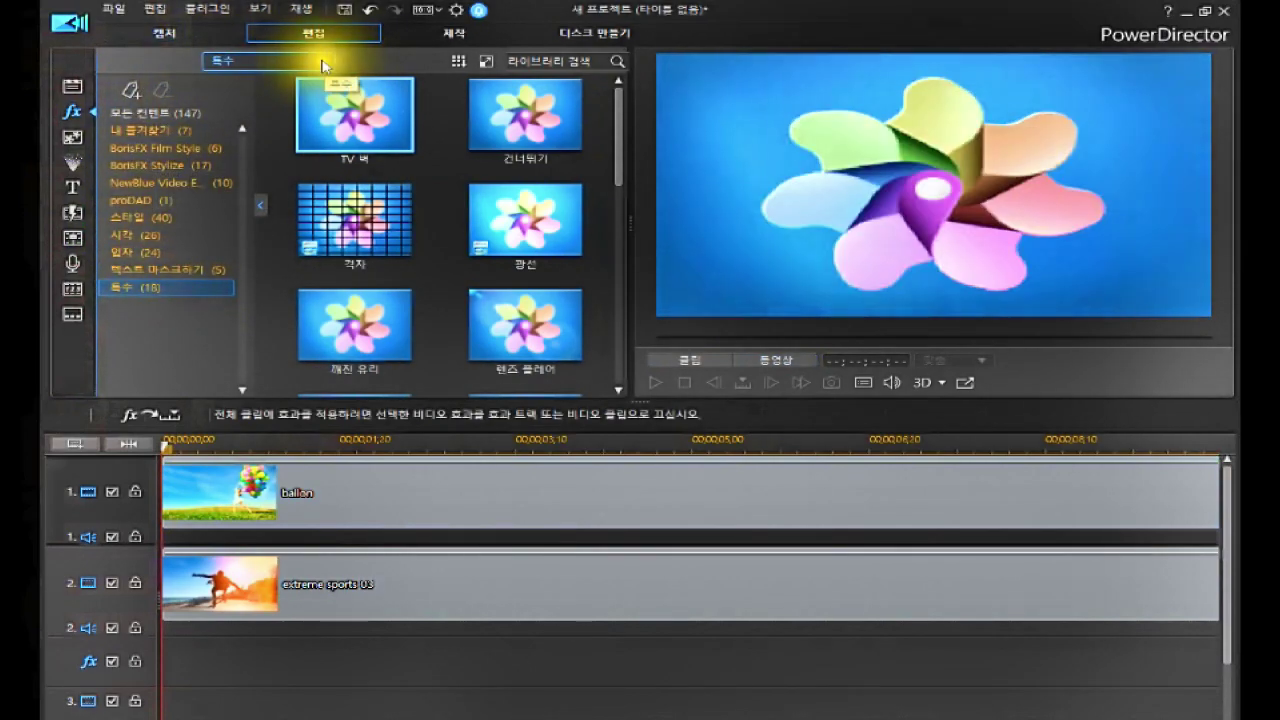
pyautogui.click(322, 62)
pyautogui.click(243, 123)
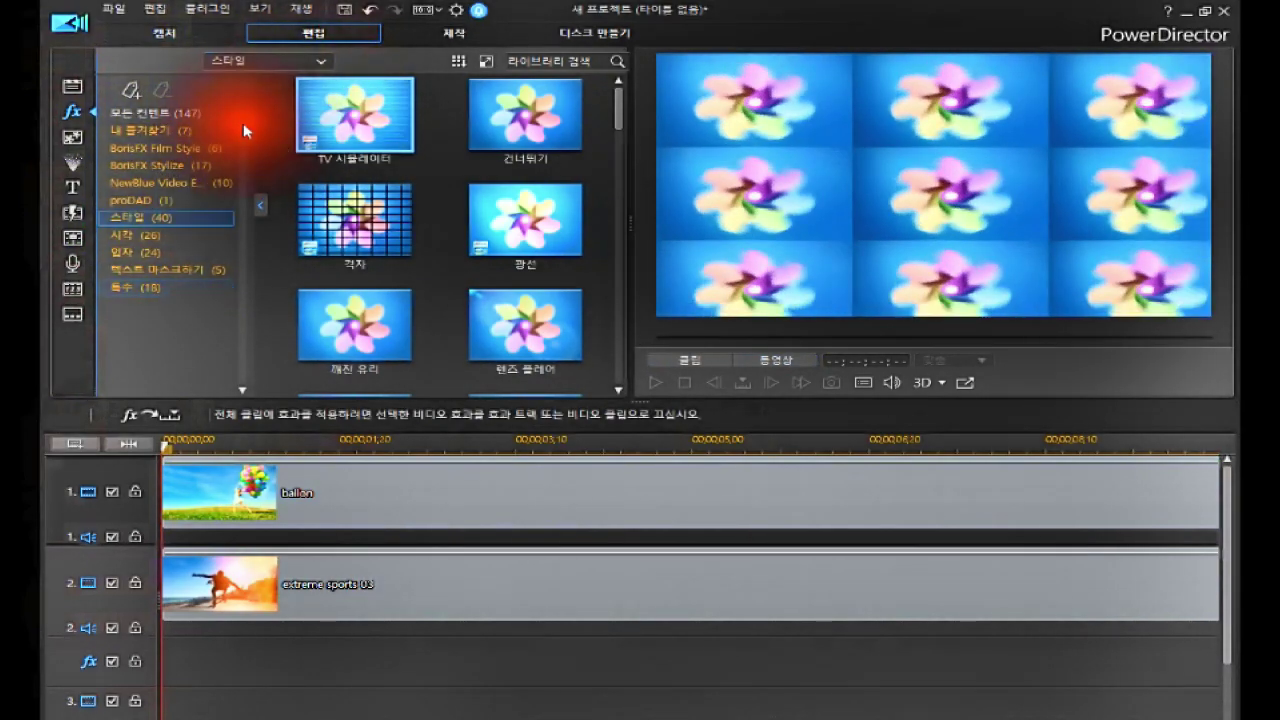
# Show the 시각 effects and apply the 구형 카메라 effect to the ballon clip on video track 1.
pyautogui.click(320, 62)
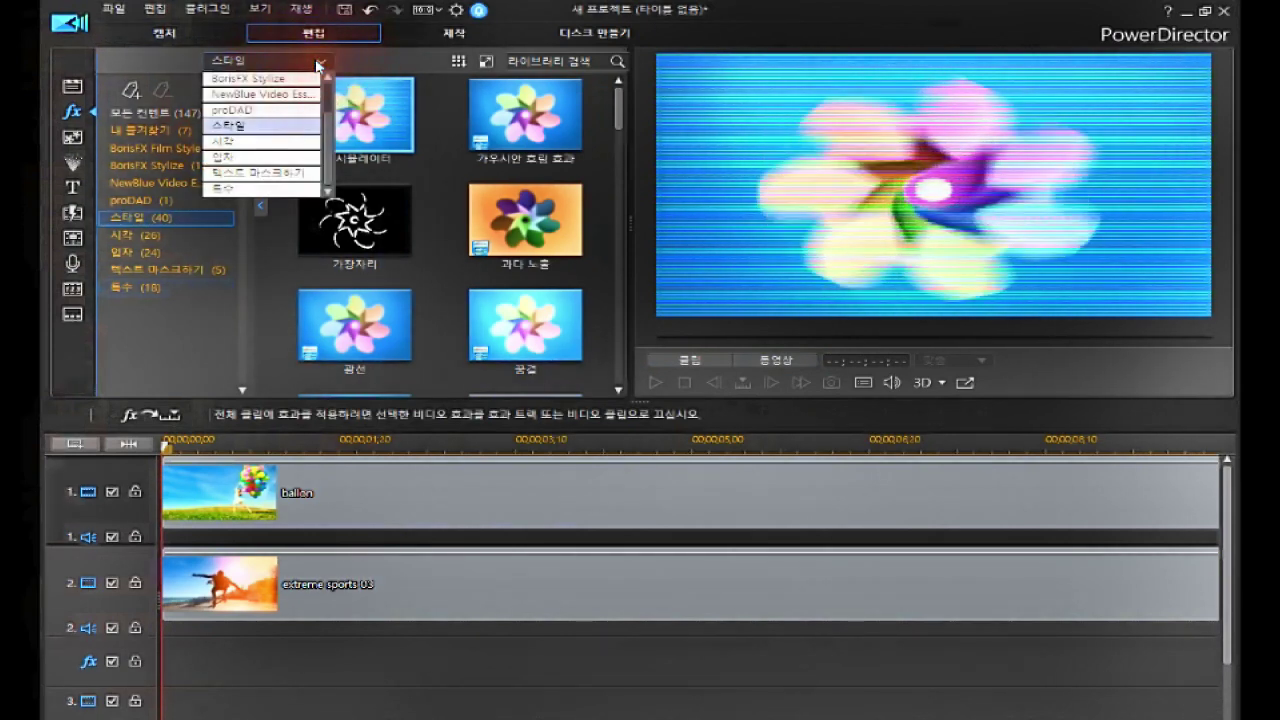
pyautogui.click(232, 143)
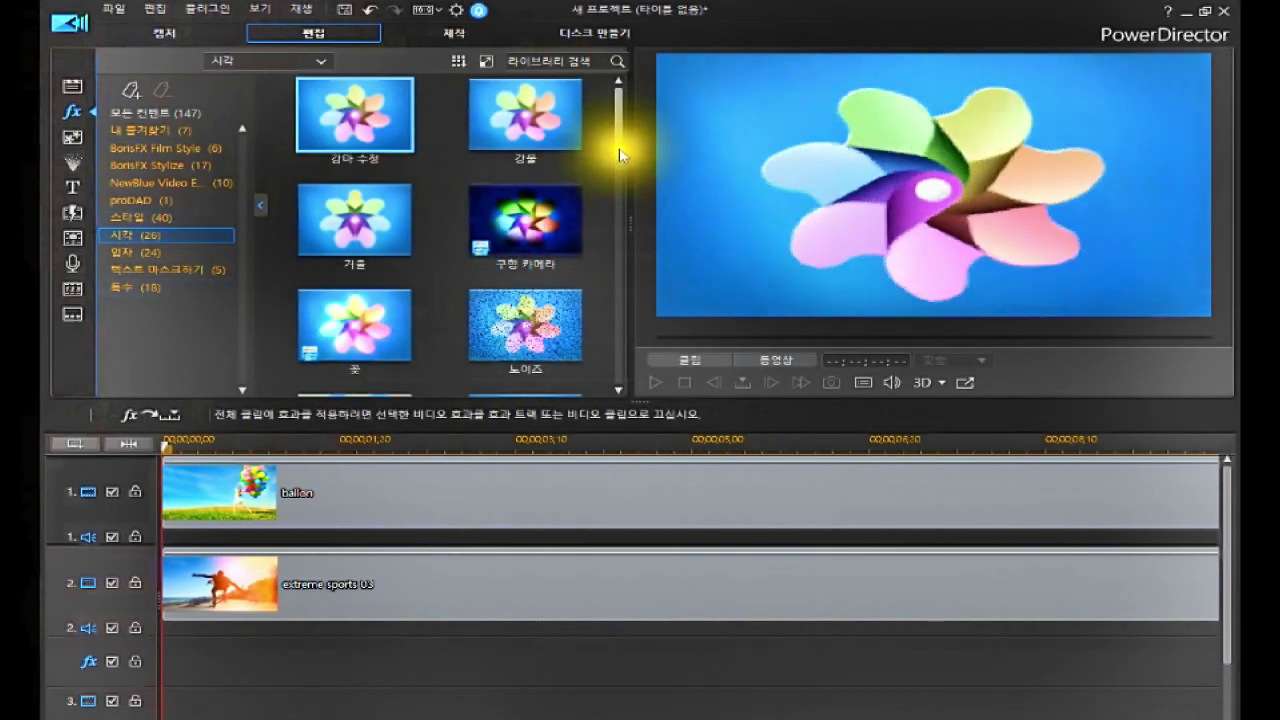
pyautogui.moveTo(525, 245); pyautogui.dragTo(182, 486)
pyautogui.moveTo(534, 251); pyautogui.dragTo(176, 507)
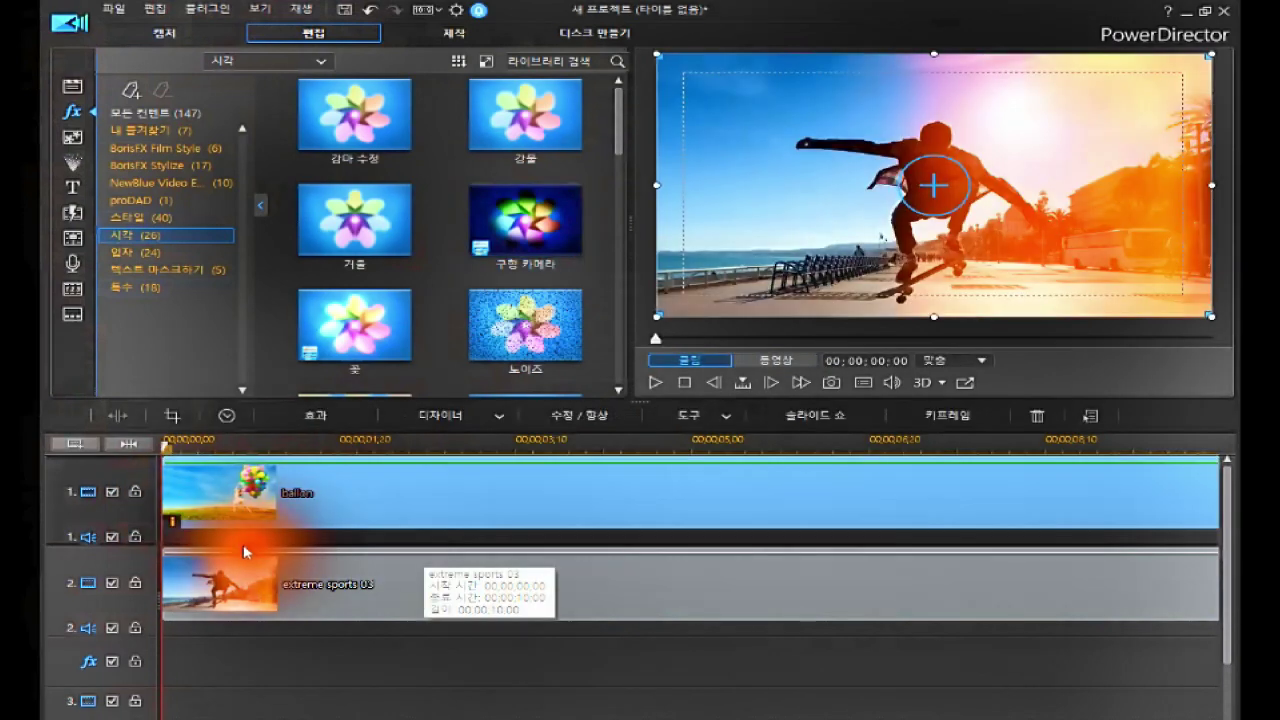
pyautogui.click(166, 539)
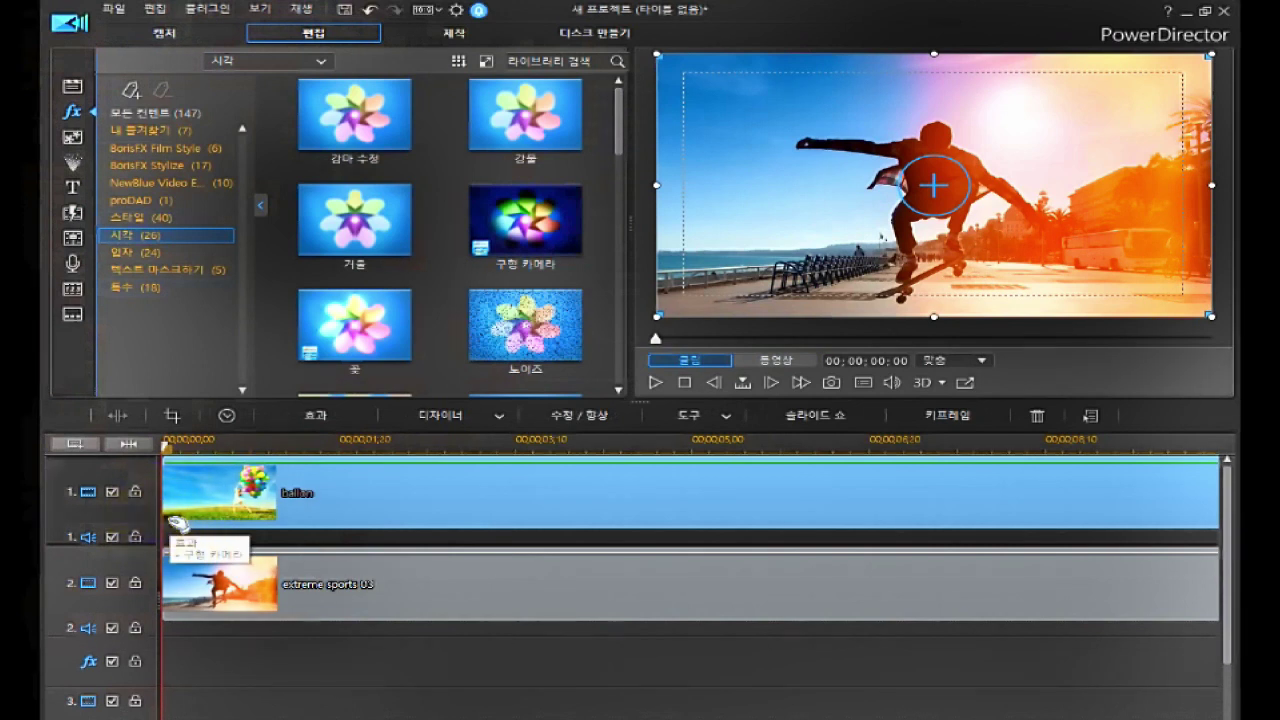
pyautogui.moveTo(177, 522); pyautogui.dragTo(177, 522)
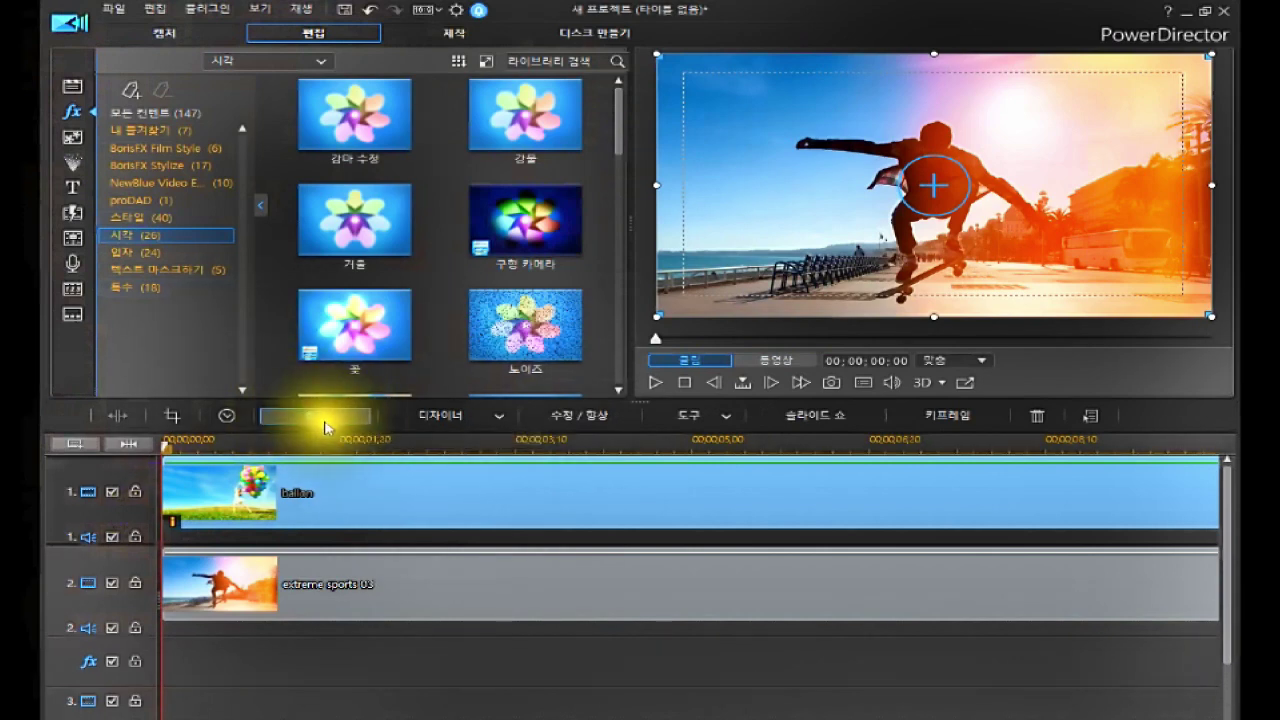
# Open the ballon clip's effect settings and set the 구형 카메라 effect's radius (반지름) to 40.
pyautogui.click(319, 416)
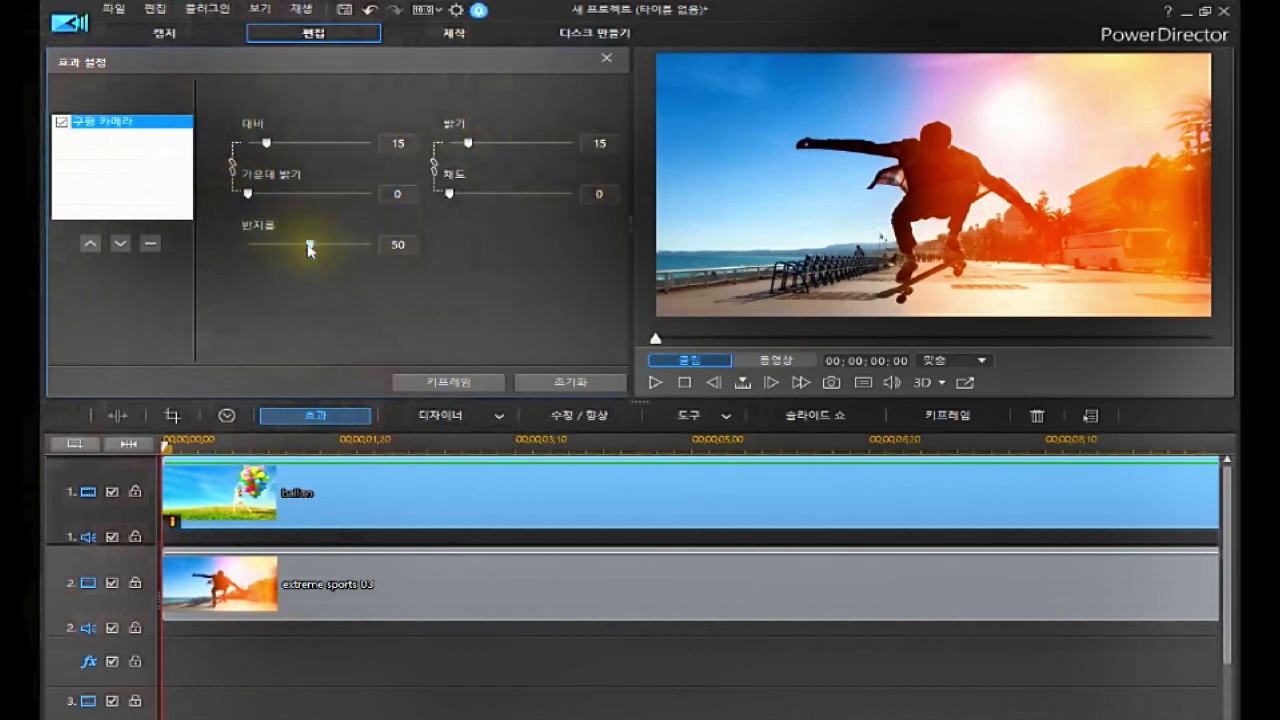
pyautogui.moveTo(307, 243)
pyautogui.mouseDown()
pyautogui.moveTo(290, 272)
pyautogui.moveTo(319, 264)
pyautogui.mouseUp()
pyautogui.click(100, 121)
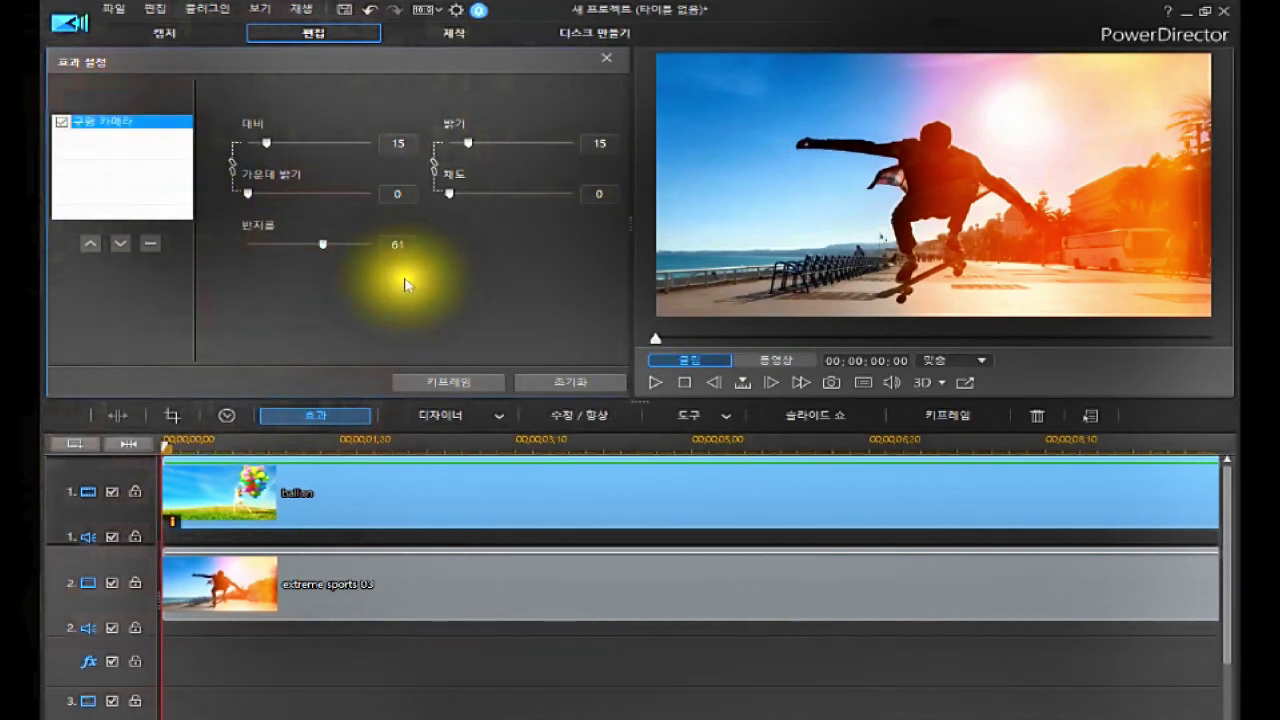
pyautogui.moveTo(318, 249); pyautogui.dragTo(291, 276)
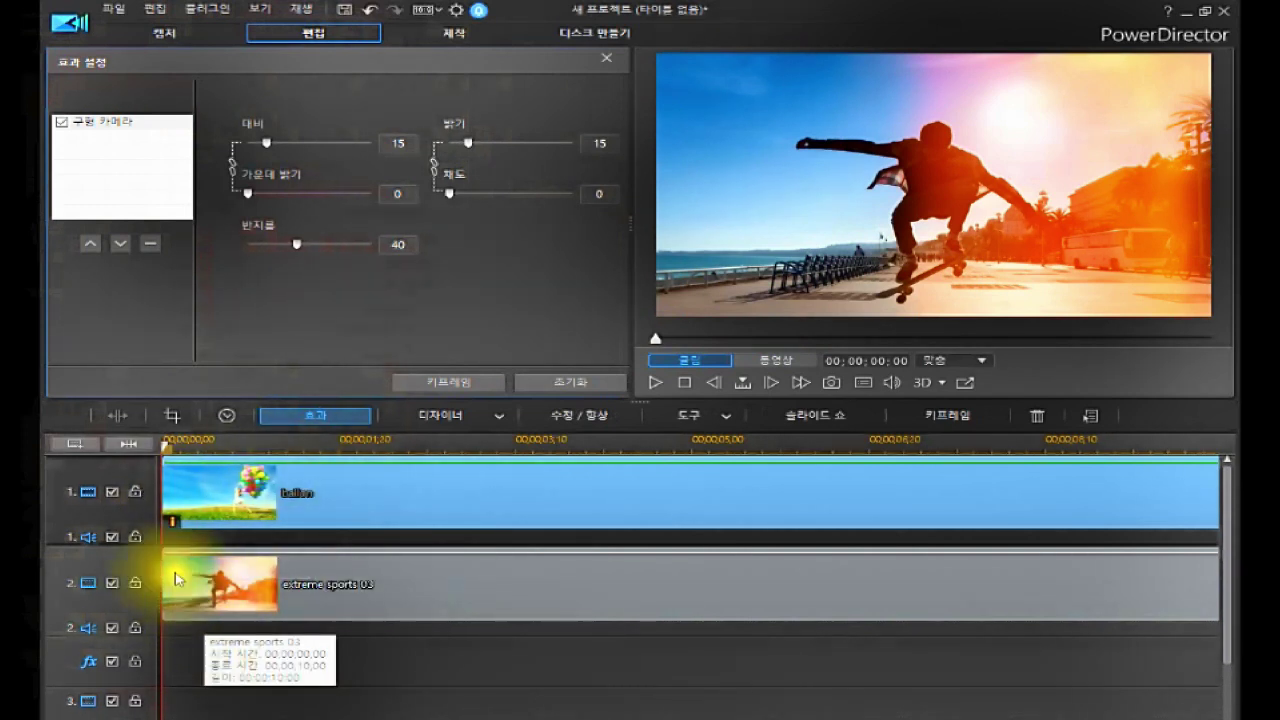
# Disable video track 2, set the 구형 카메라 effect's radius (반지름) to 13 and close its settings.
pyautogui.click(112, 586)
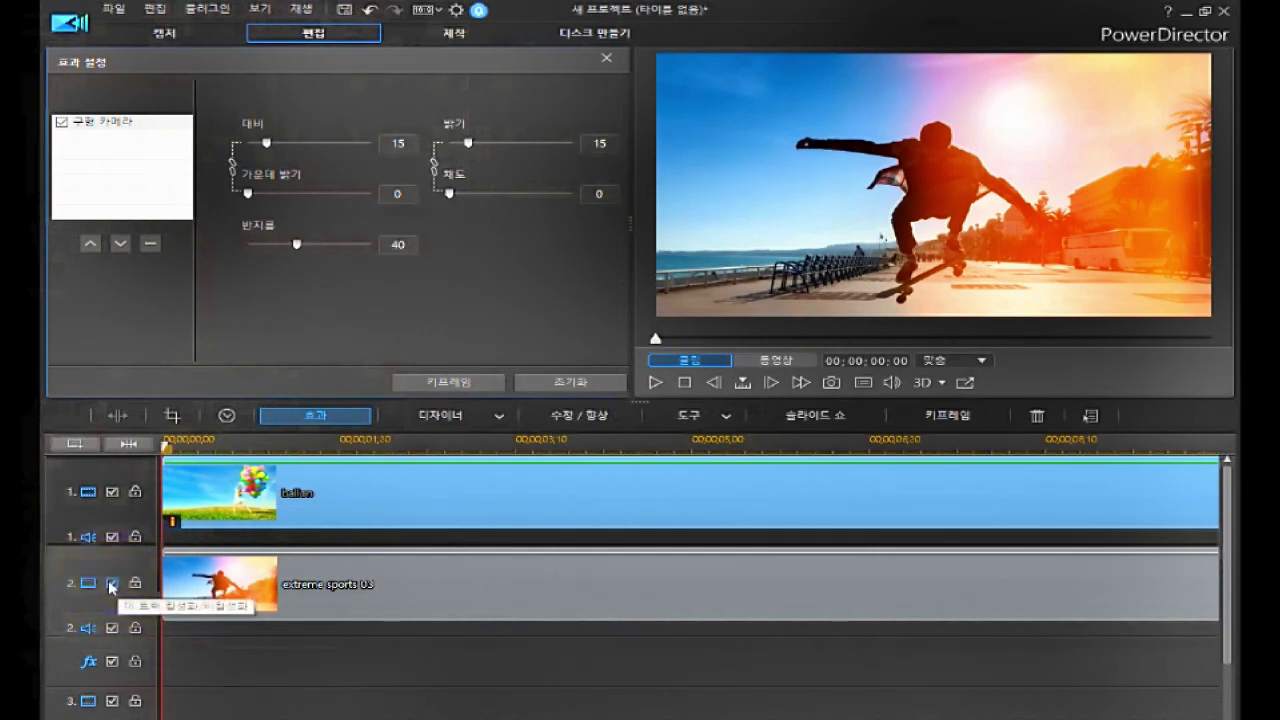
pyautogui.click(111, 586)
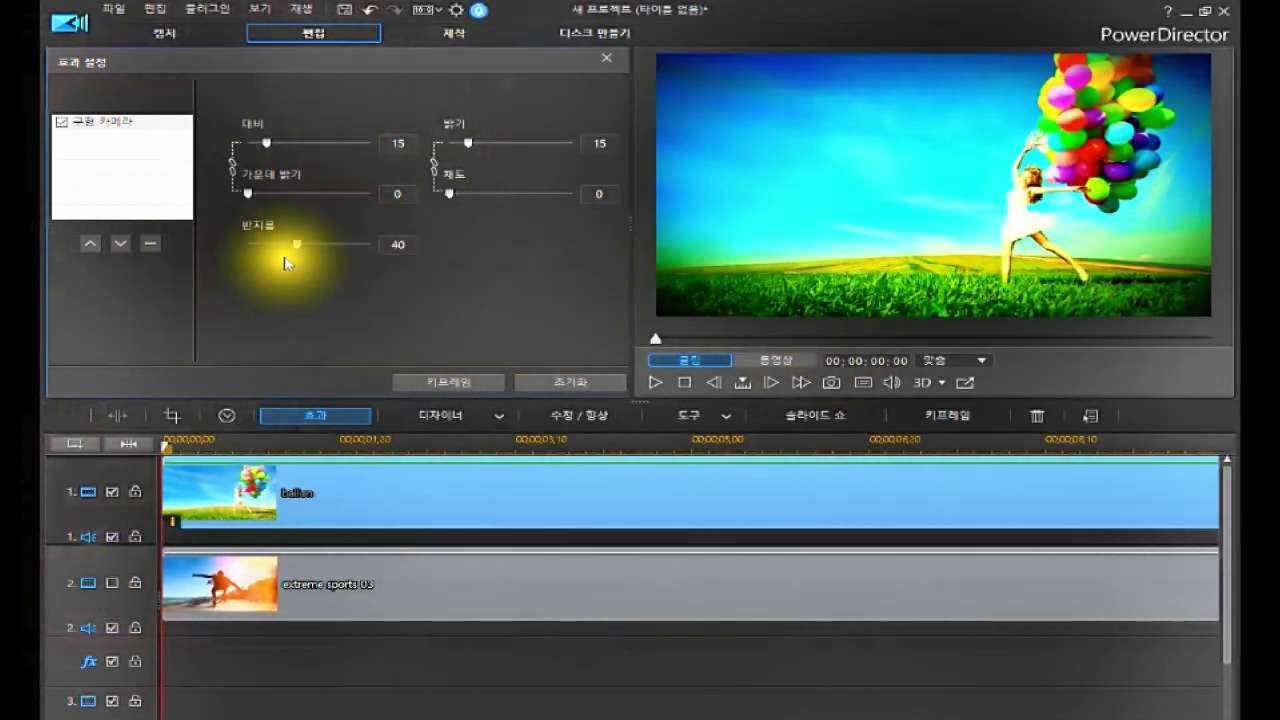
pyautogui.moveTo(280, 248); pyautogui.dragTo(260, 309)
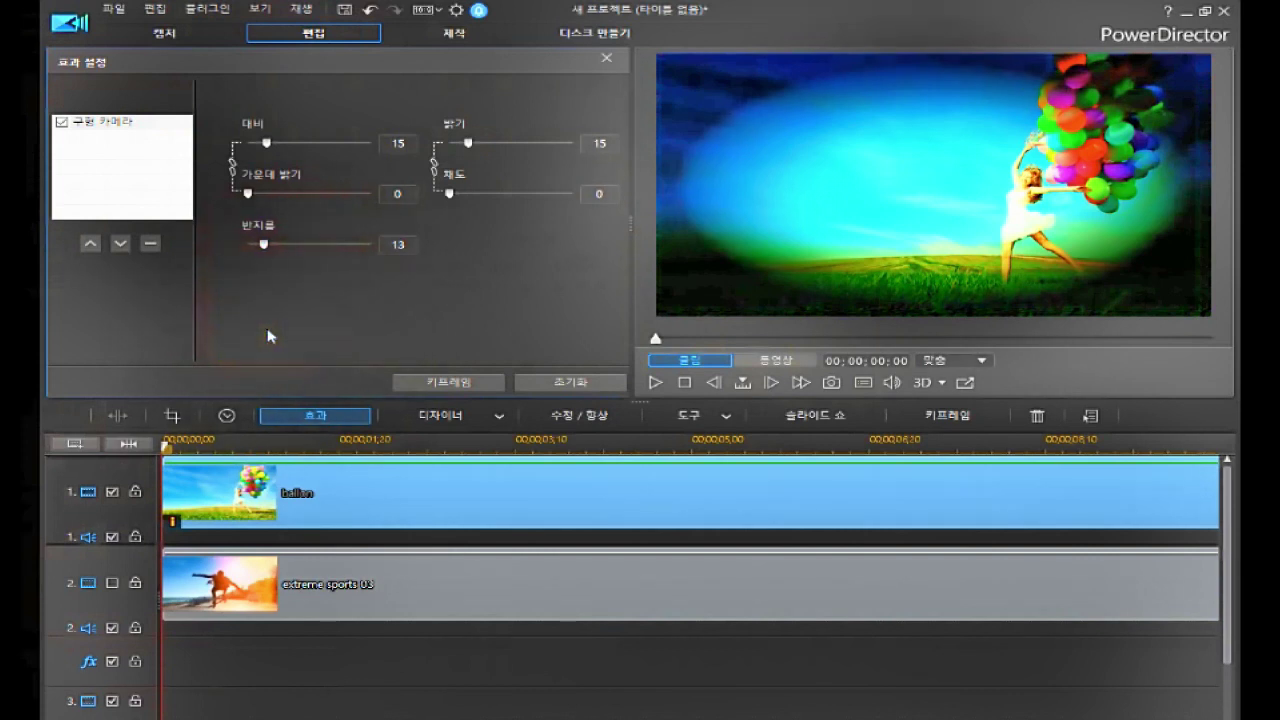
pyautogui.click(609, 61)
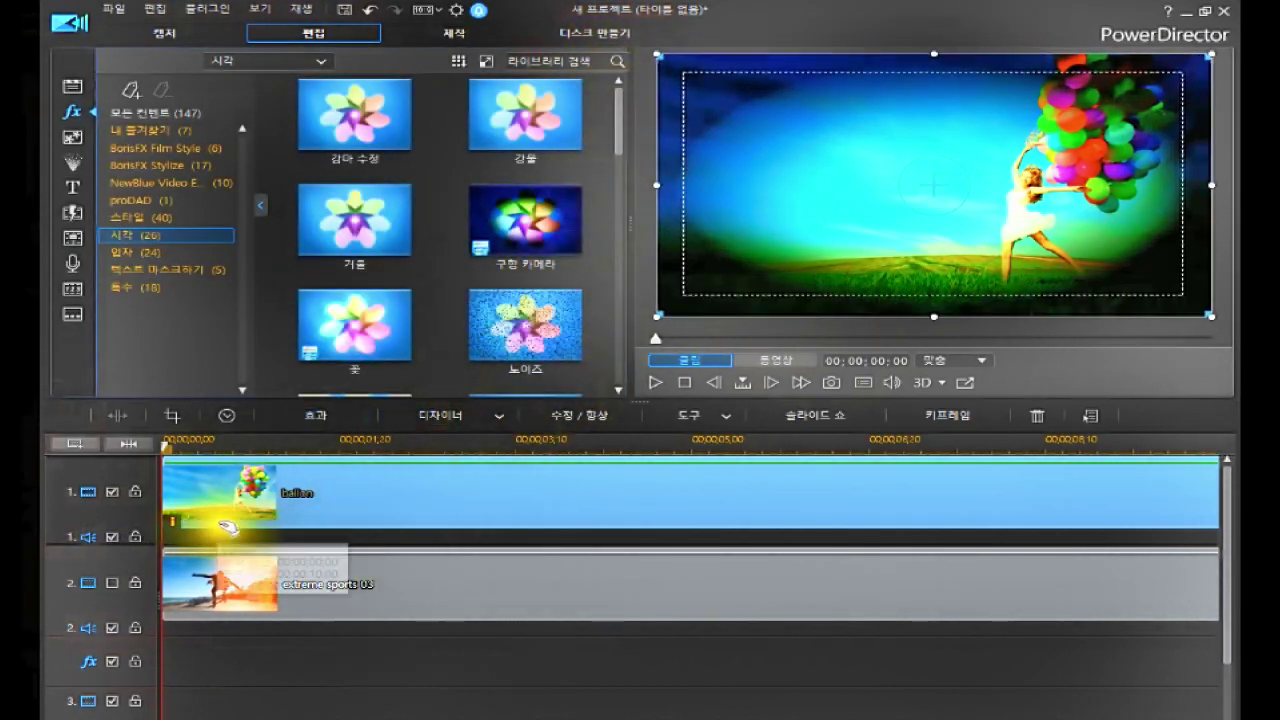
# Add the swirl effect (스월) from the 시각 category to the ballon clip on video track 1.
pyautogui.moveTo(172, 522)
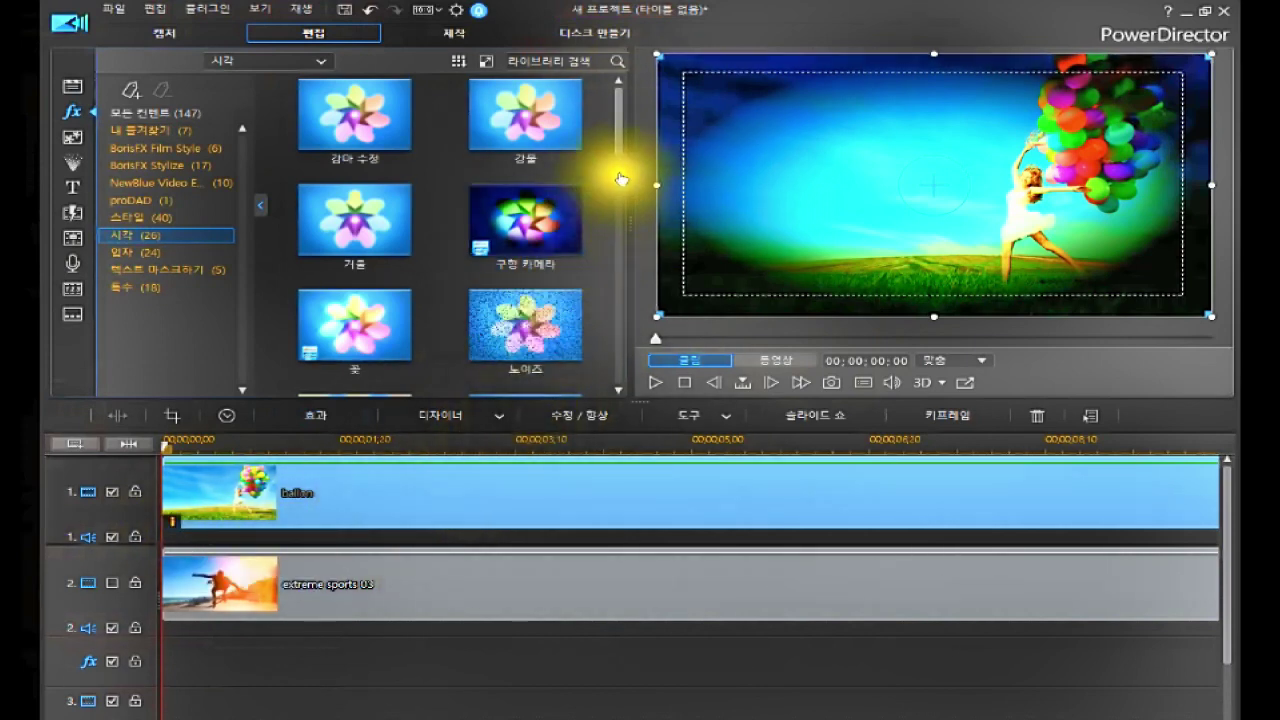
pyautogui.moveTo(615, 148); pyautogui.dragTo(608, 285)
pyautogui.click(352, 305)
pyautogui.moveTo(348, 295); pyautogui.dragTo(243, 443)
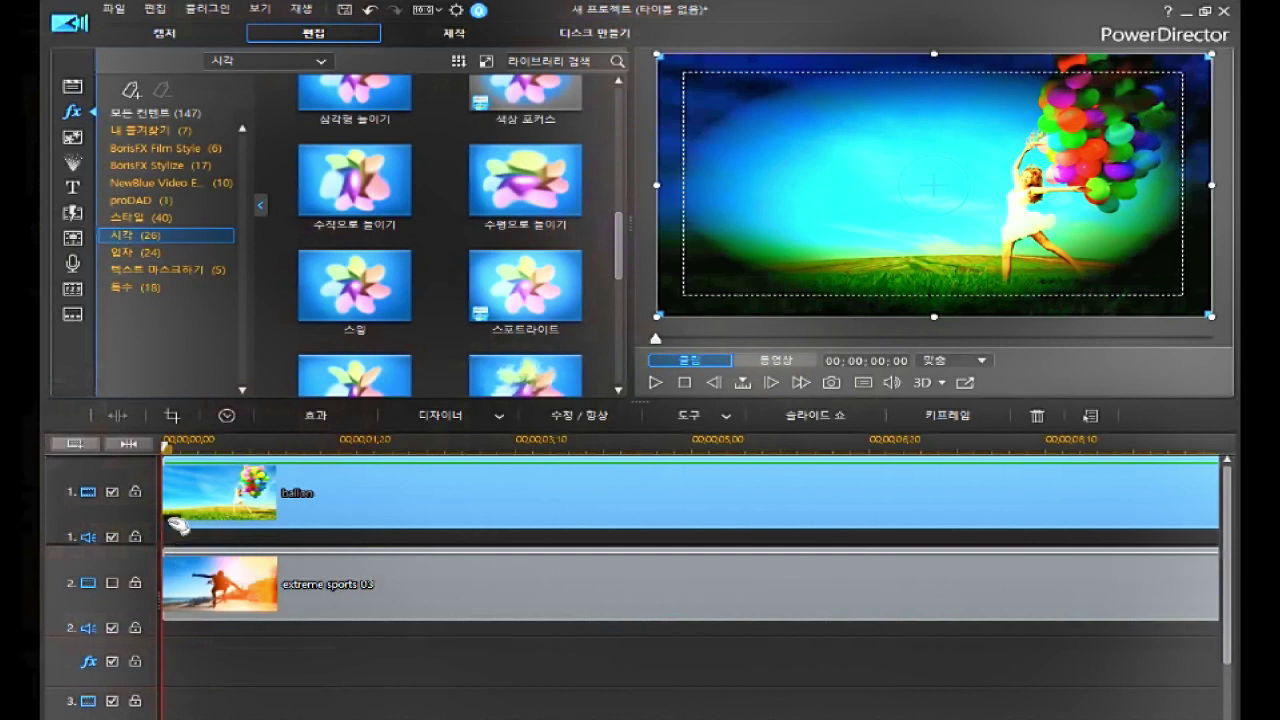
# Open the ballon clip's effect settings and compare the parameters of the 구형 카메라 and 스윙 effects.
pyautogui.click(300, 415)
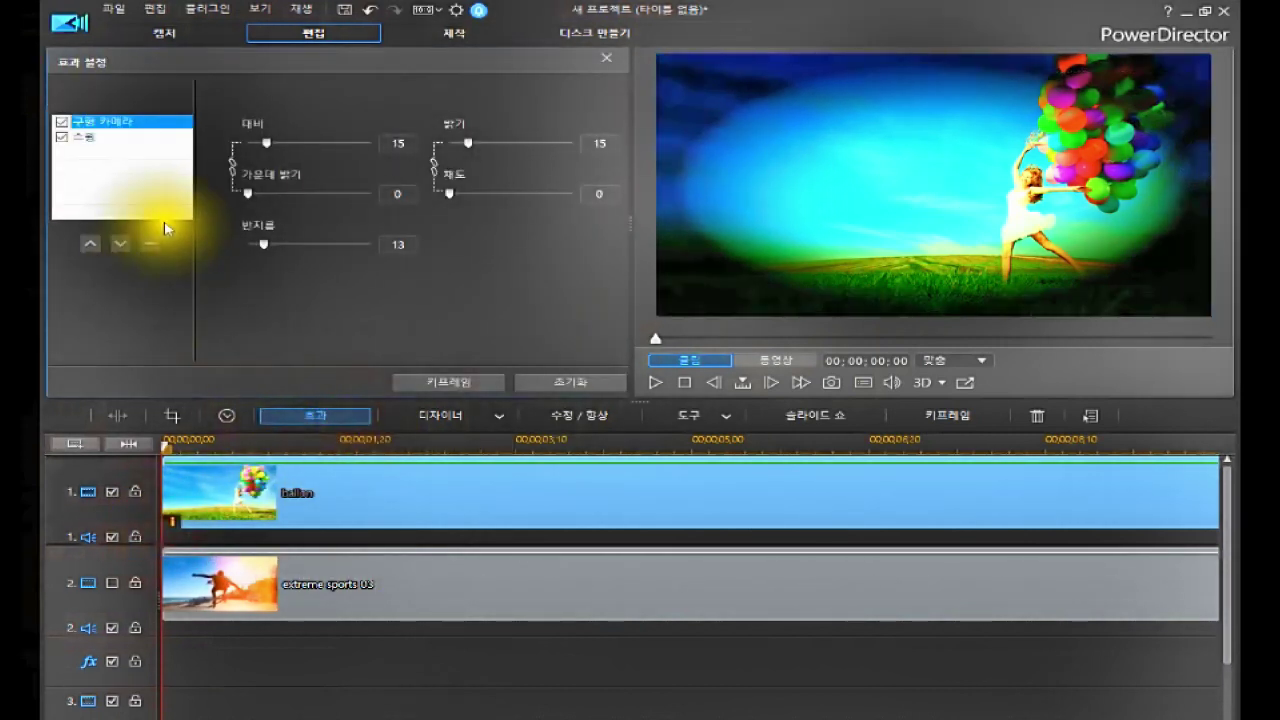
pyautogui.click(97, 122)
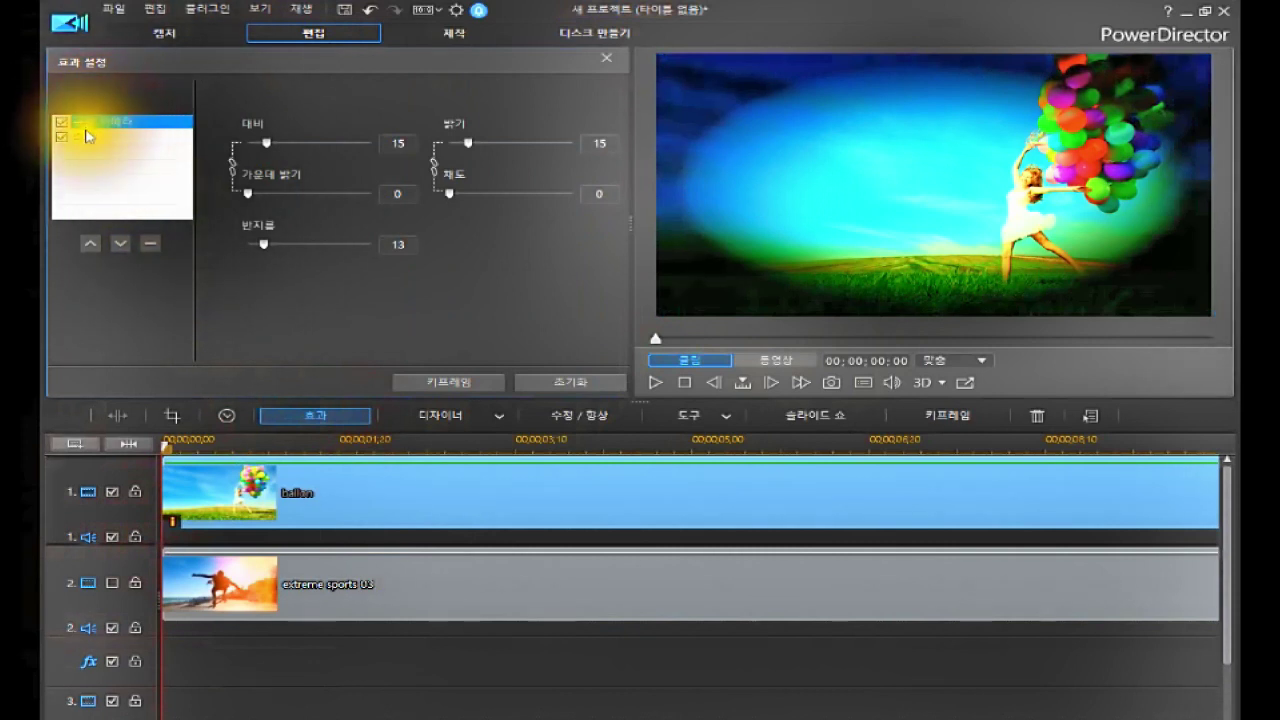
pyautogui.click(82, 138)
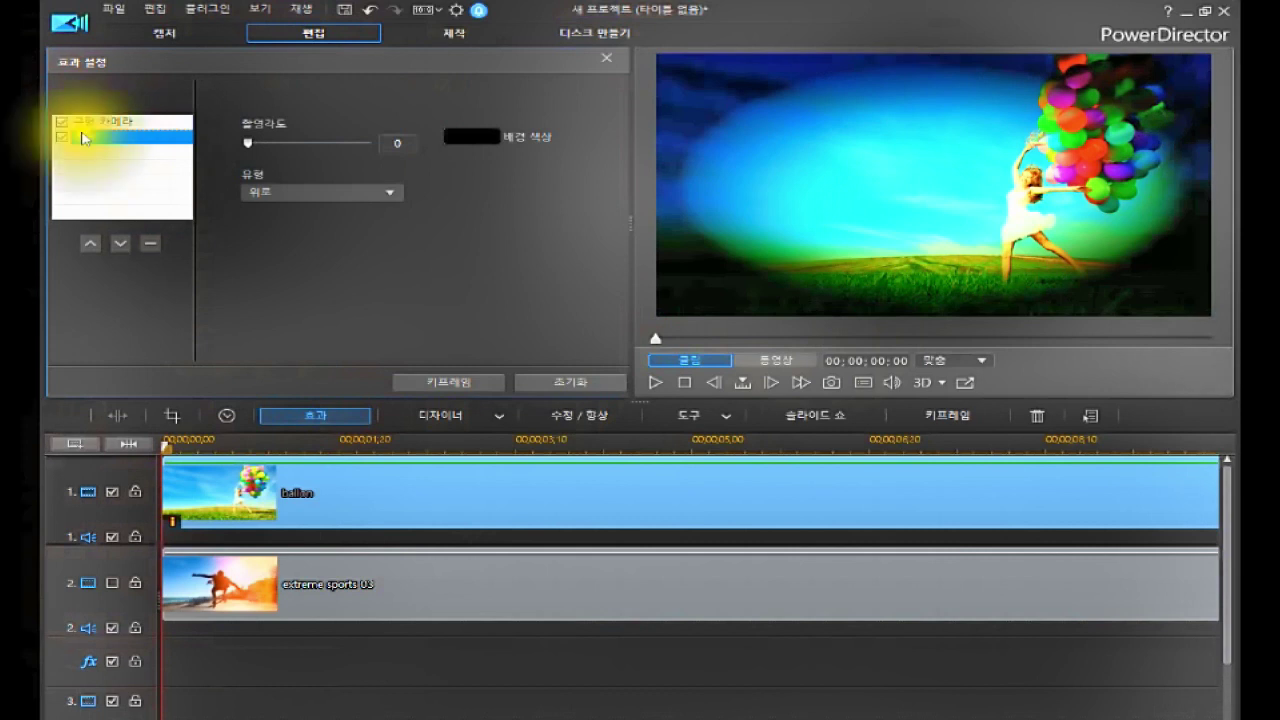
pyautogui.click(95, 122)
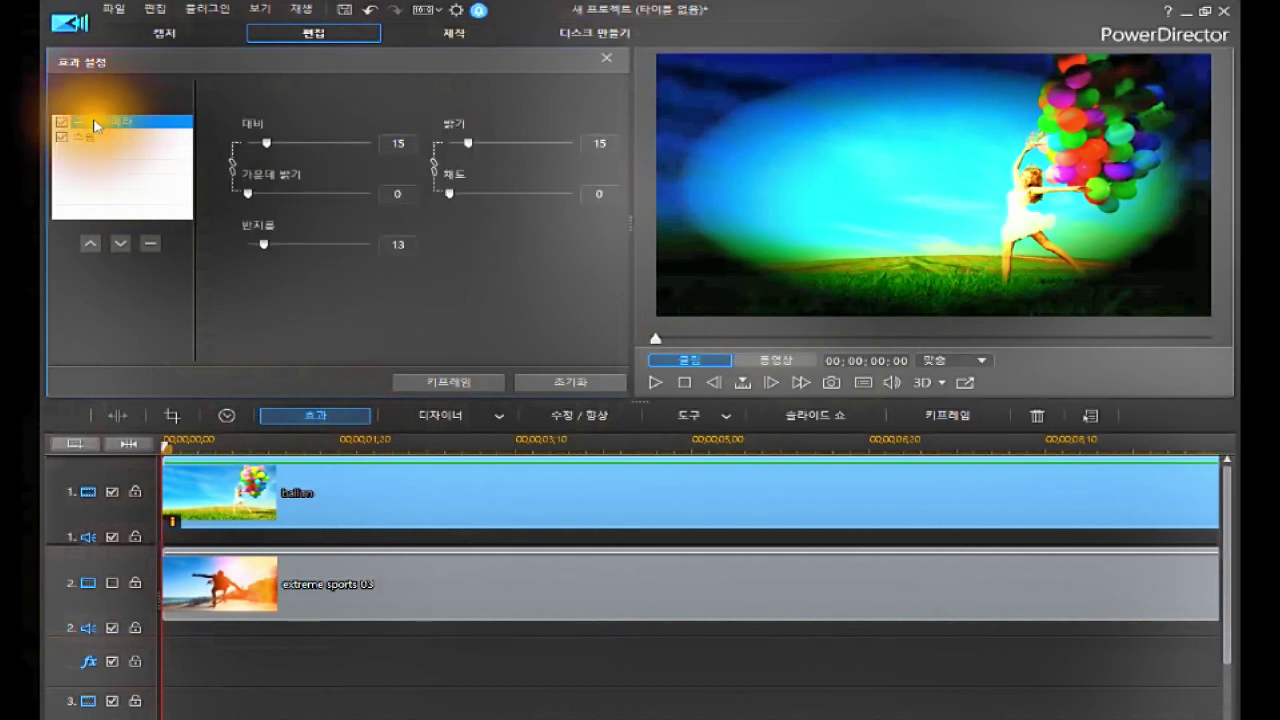
pyautogui.click(84, 139)
pyautogui.click(84, 139)
pyautogui.click(86, 121)
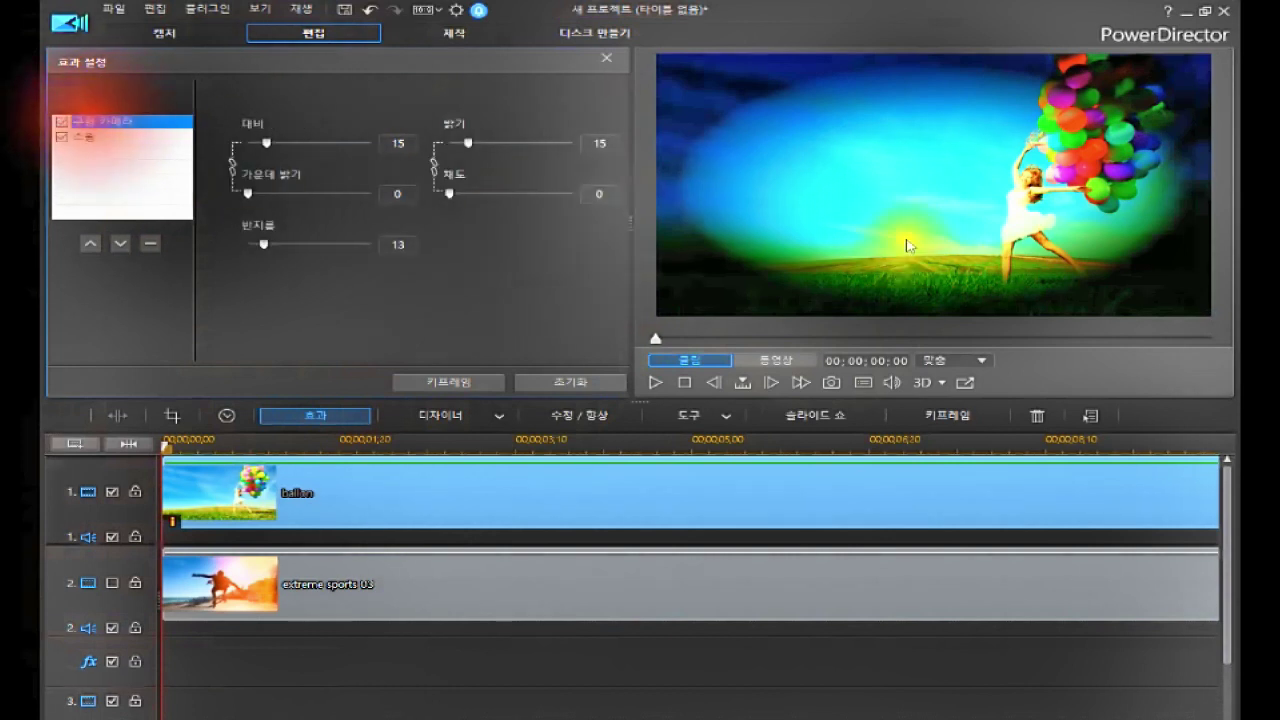
pyautogui.click(90, 138)
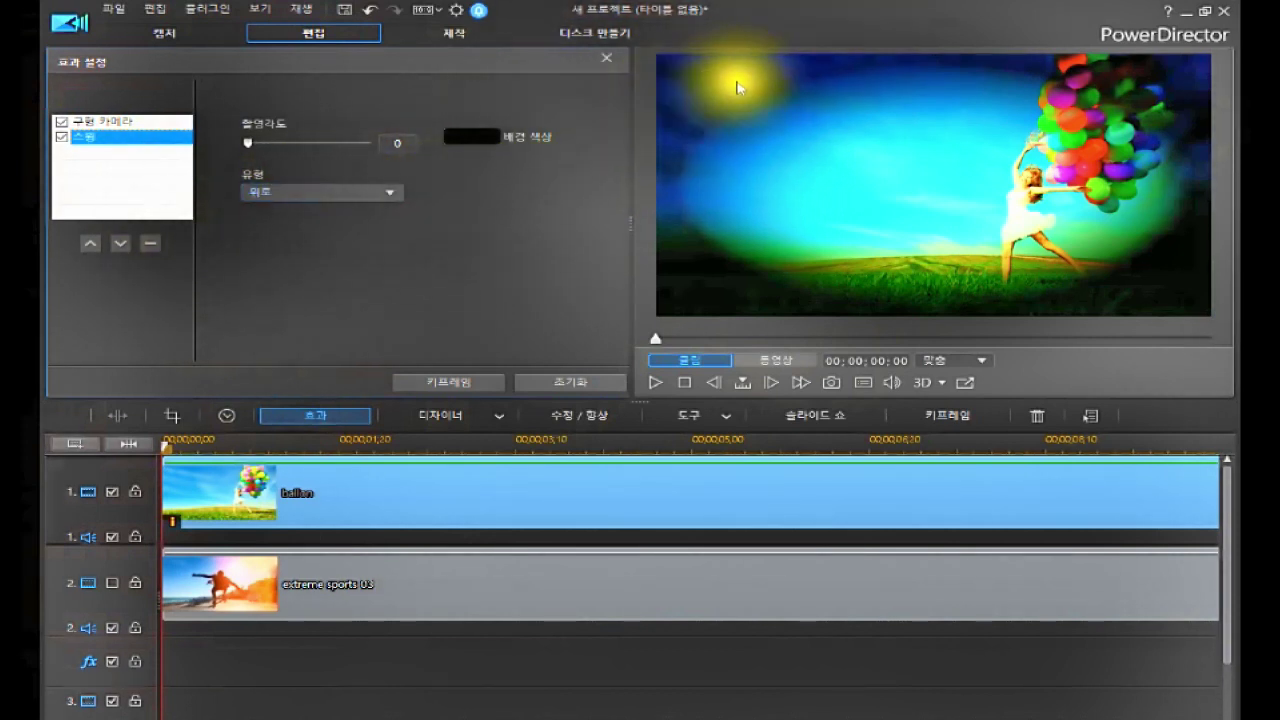
# Accept the keyframe reset, and set the 스윙 effect's type (유형) to 왼쪽 and its shooting angle (촬영각도) to 60.
pyautogui.click(391, 189)
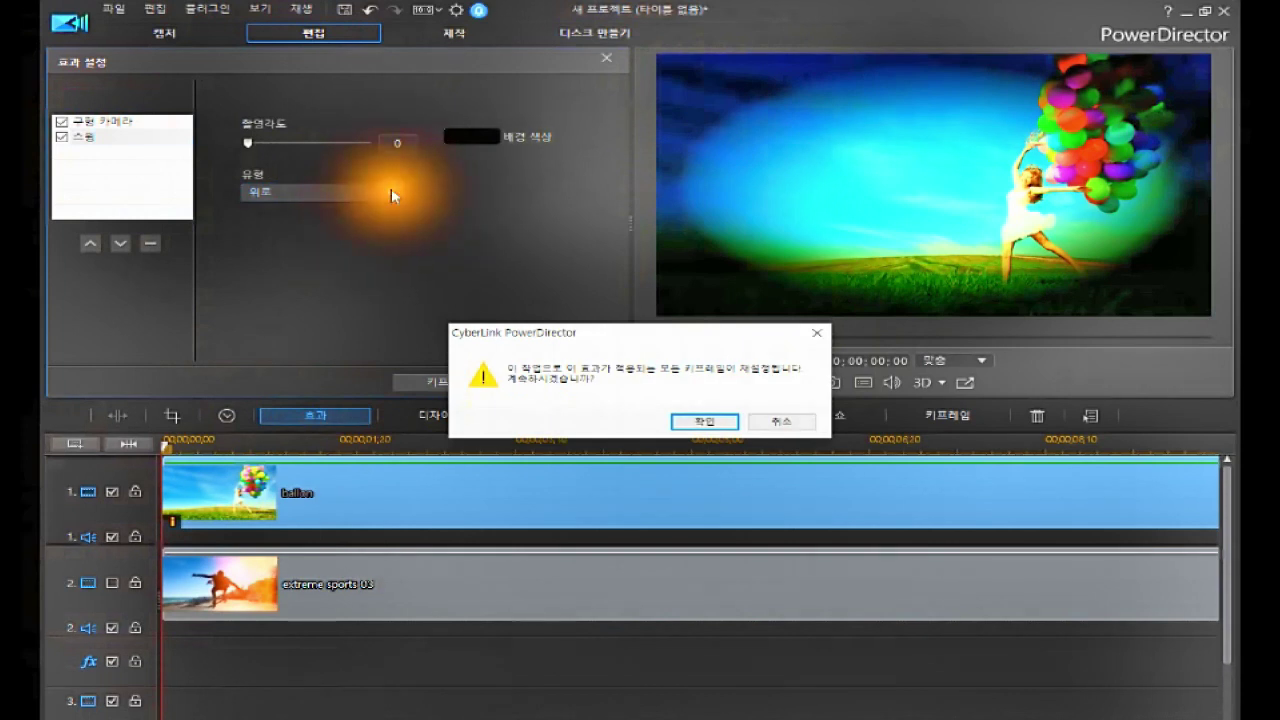
pyautogui.click(704, 424)
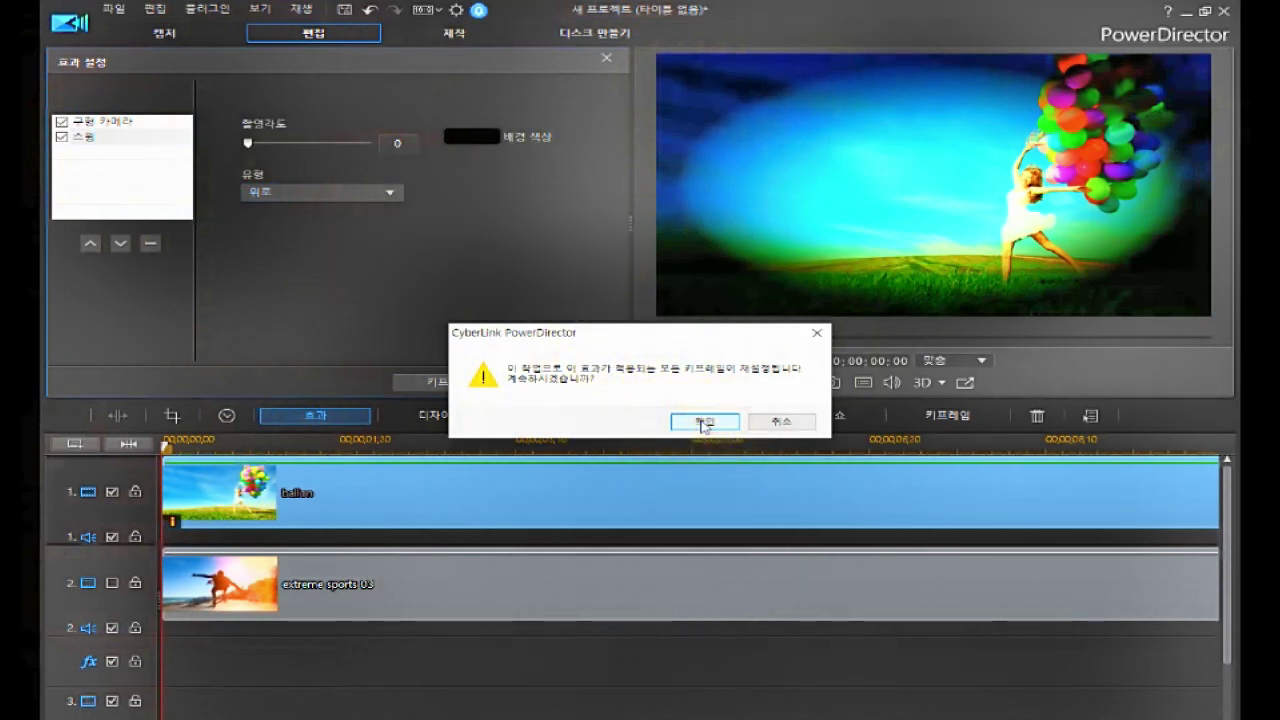
pyautogui.click(704, 424)
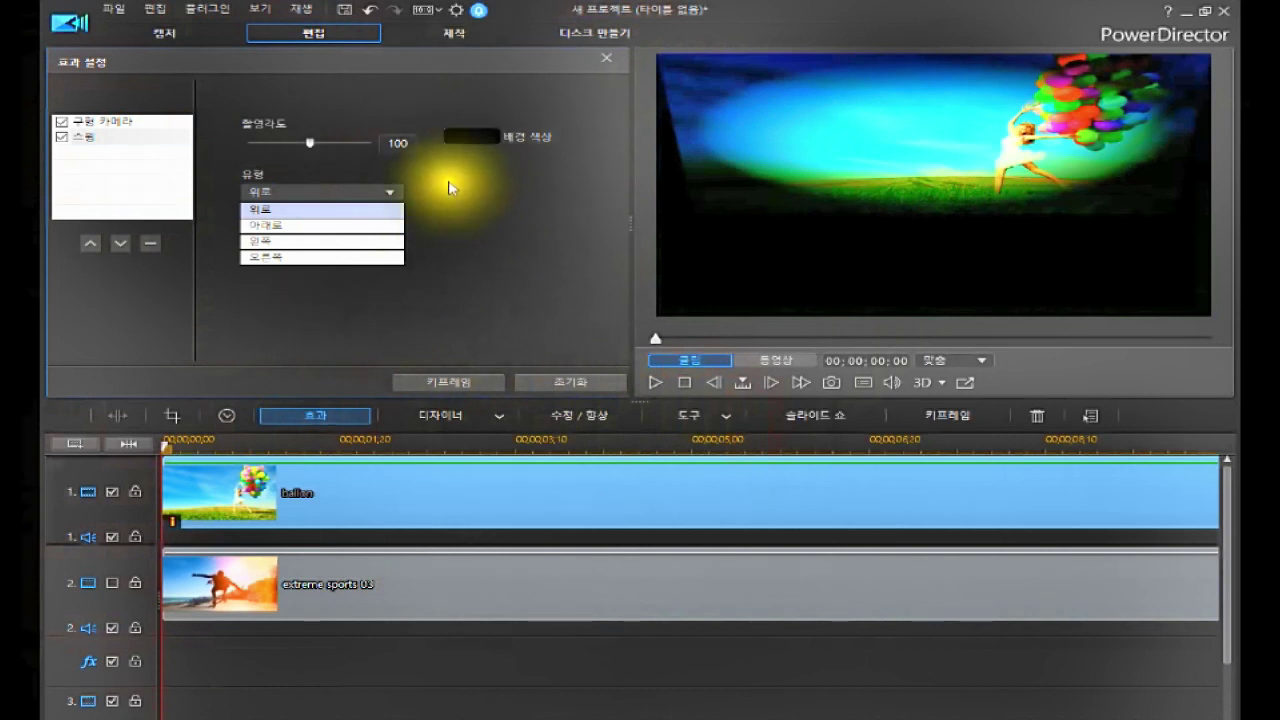
pyautogui.moveTo(308, 145); pyautogui.dragTo(300, 144)
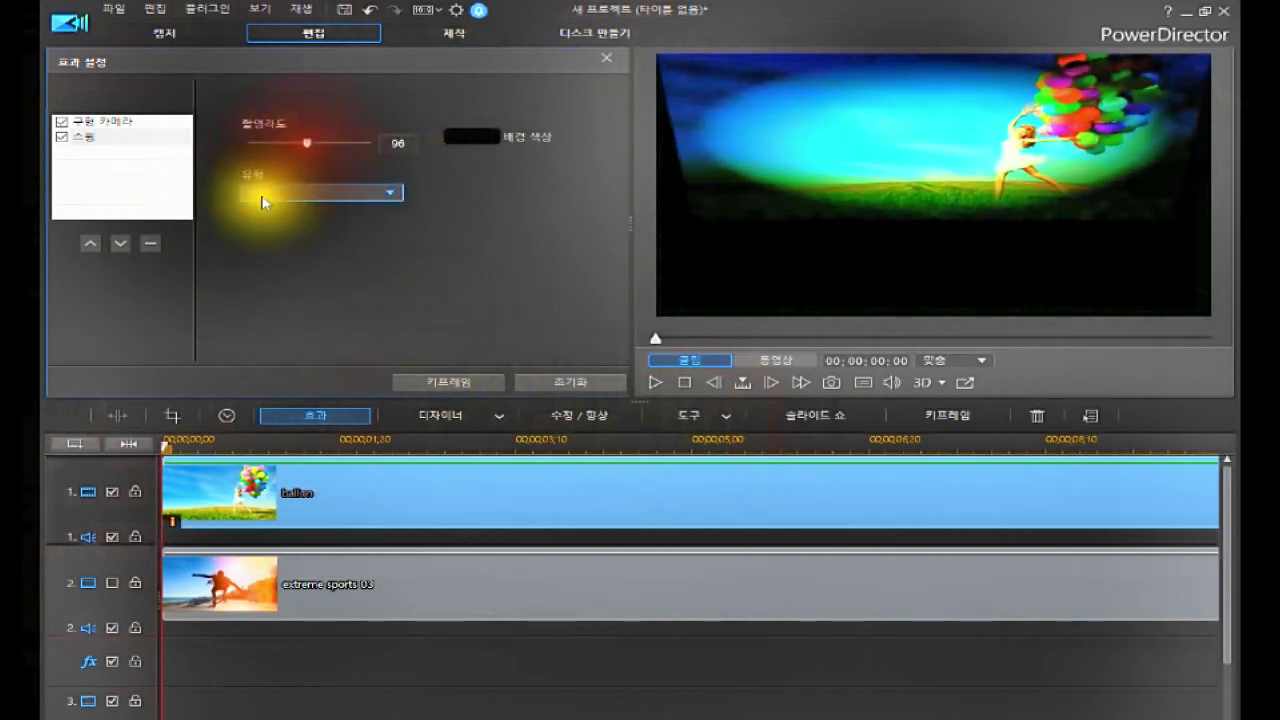
pyautogui.click(388, 195)
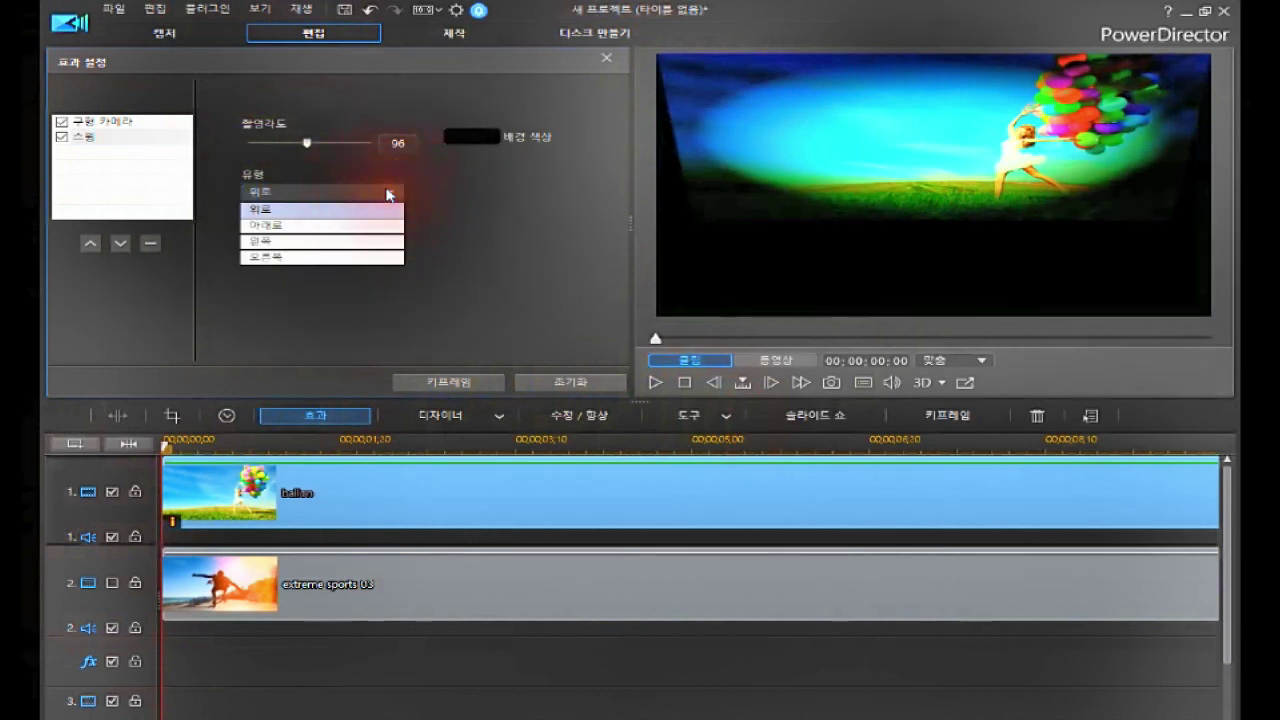
pyautogui.click(280, 241)
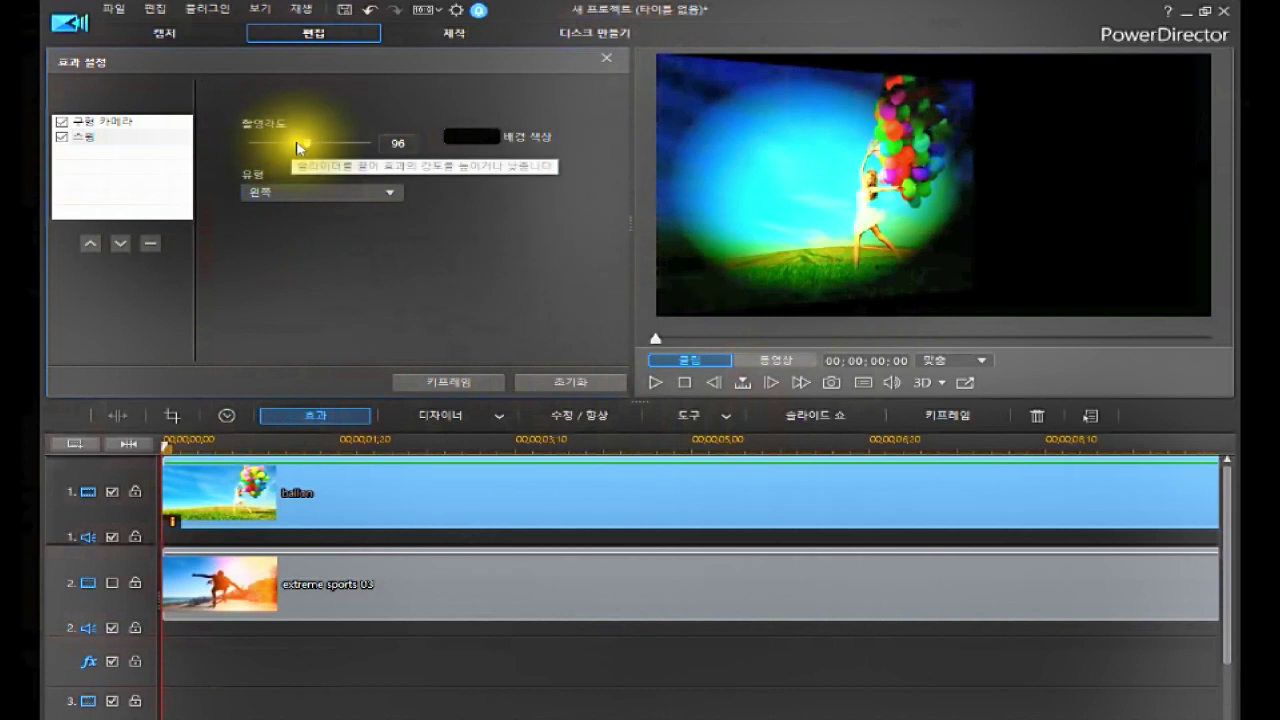
pyautogui.moveTo(298, 146)
pyautogui.mouseDown()
pyautogui.moveTo(335, 146)
pyautogui.moveTo(331, 163)
pyautogui.moveTo(283, 156)
pyautogui.mouseUp()
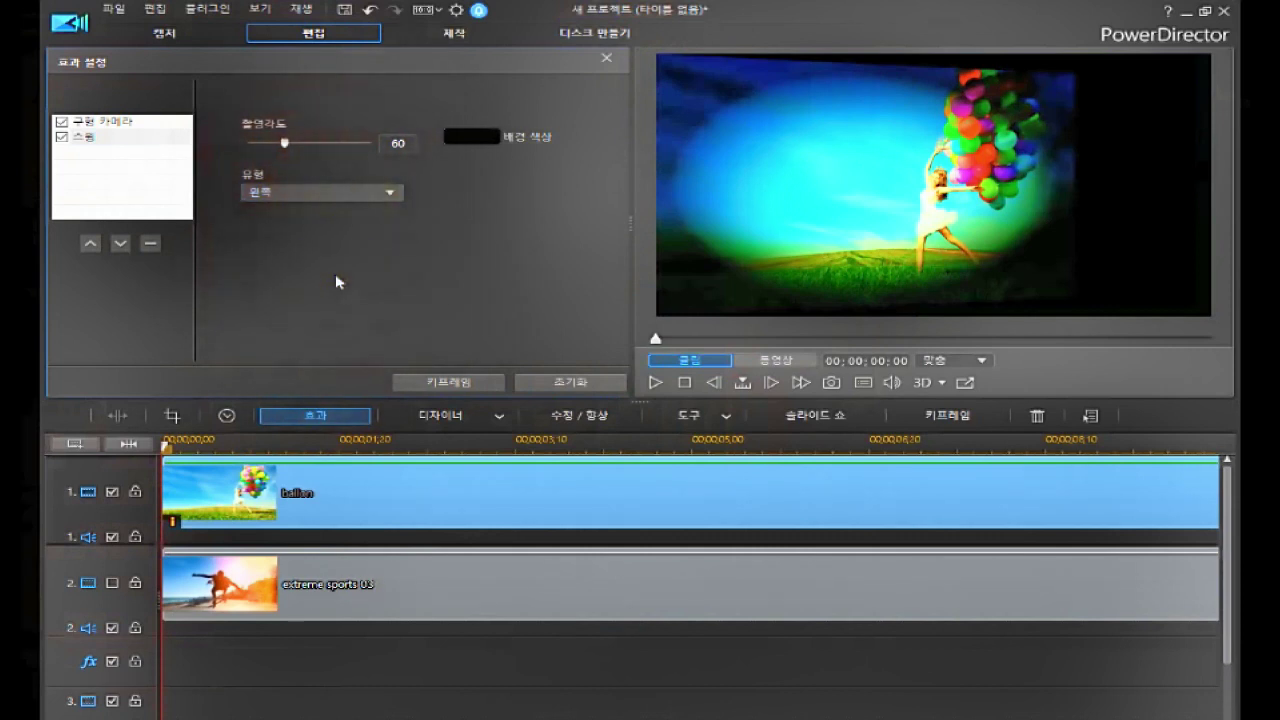
# Check the settings of both effects and move the 스윙 effect above 구형 카메라 in the ballon clip's effect order.
pyautogui.click(80, 122)
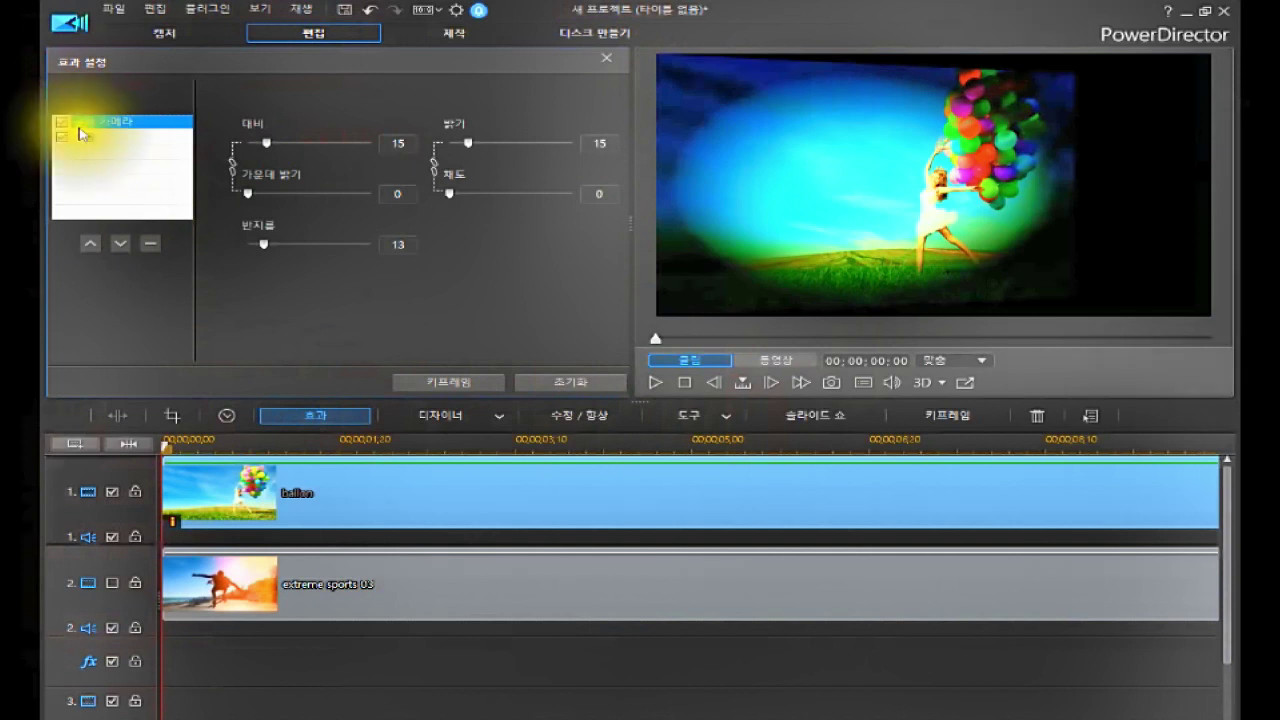
pyautogui.click(86, 140)
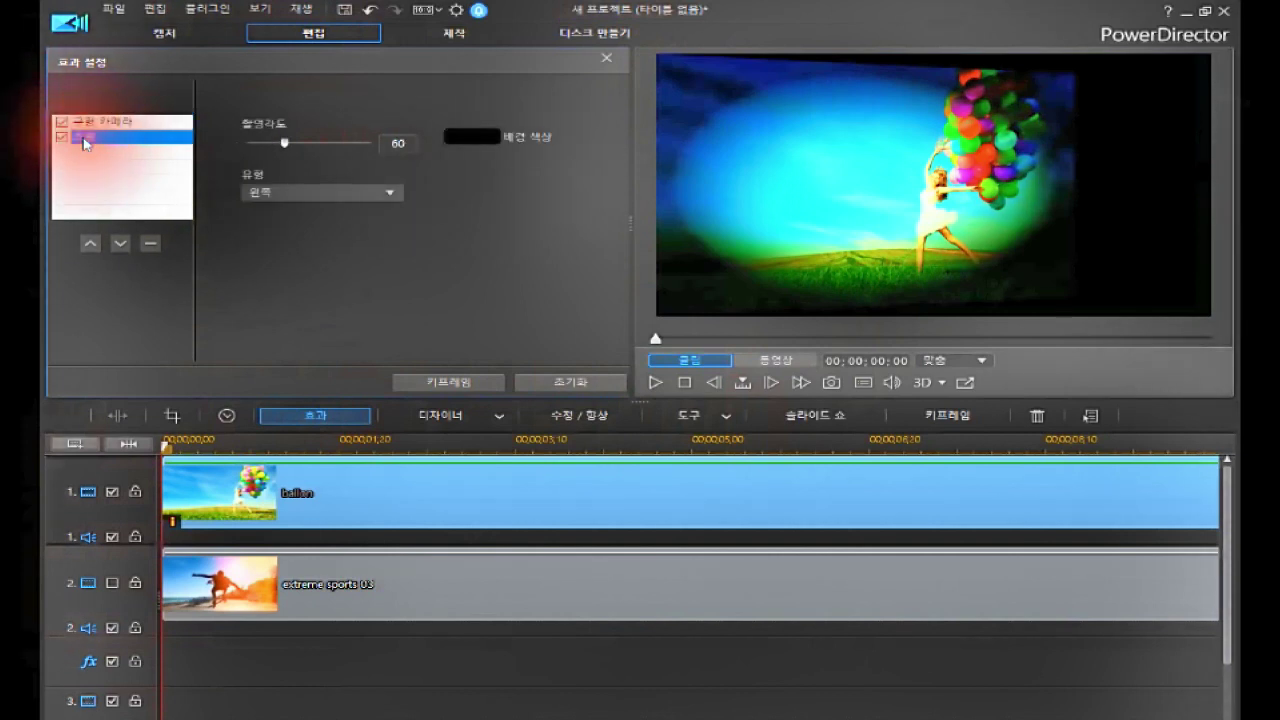
pyautogui.click(88, 124)
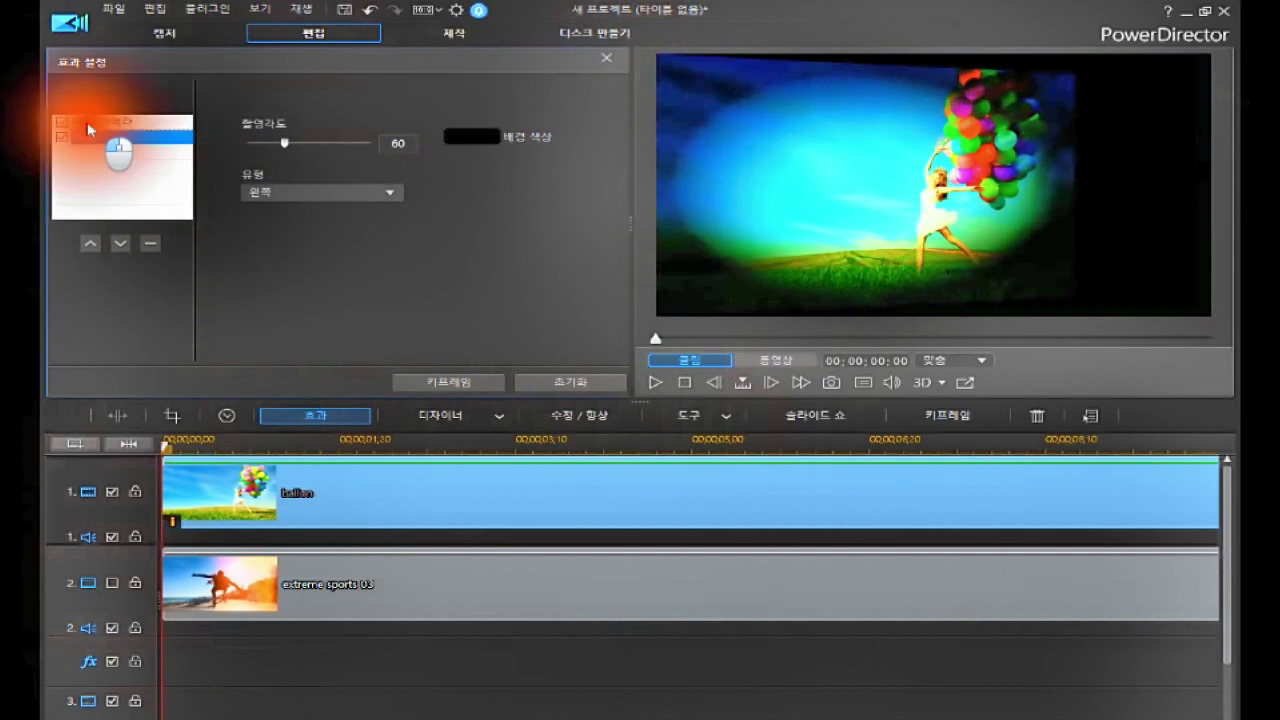
pyautogui.click(88, 138)
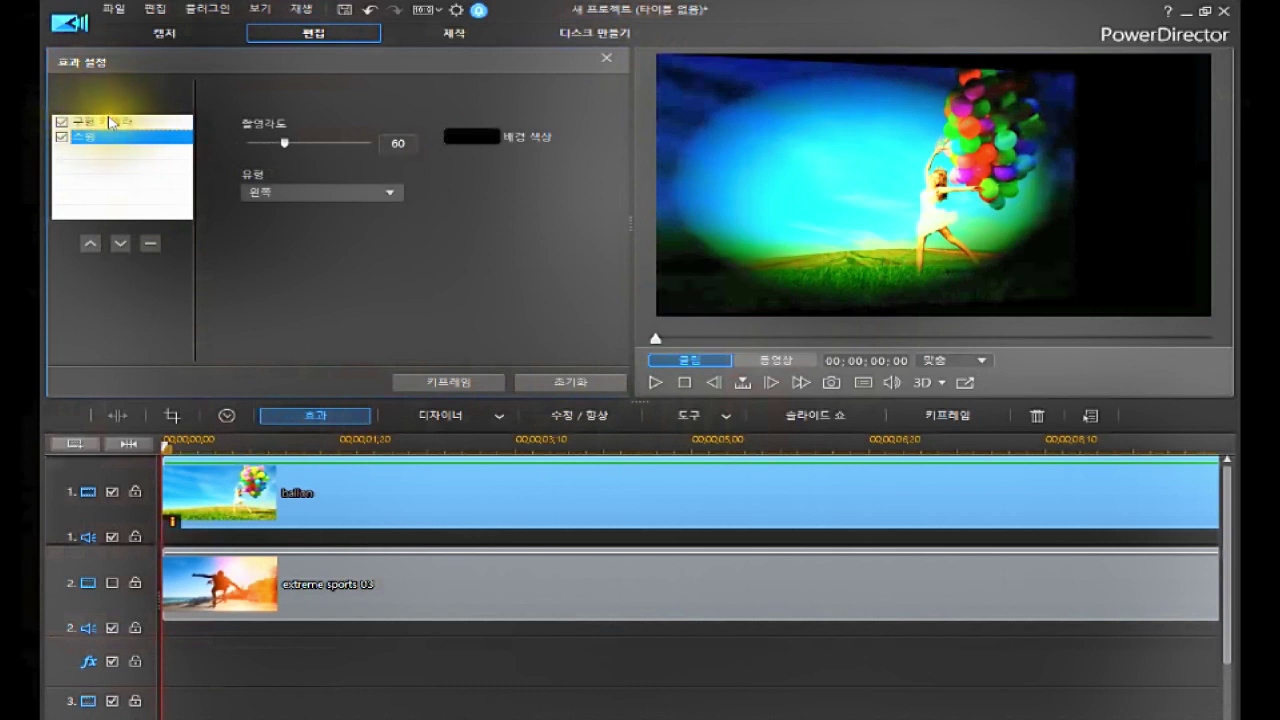
pyautogui.click(90, 244)
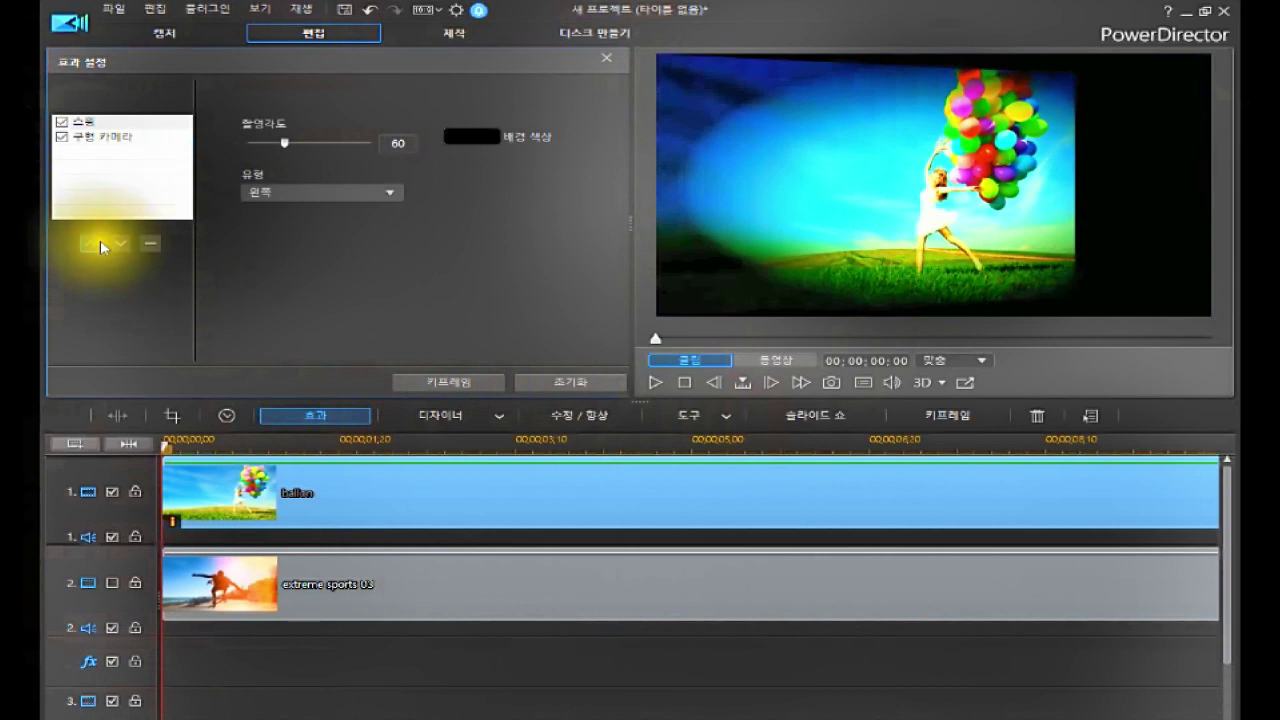
# Review both effects in the swapped order and move 구형 카메라 back above 스윙.
pyautogui.click(85, 137)
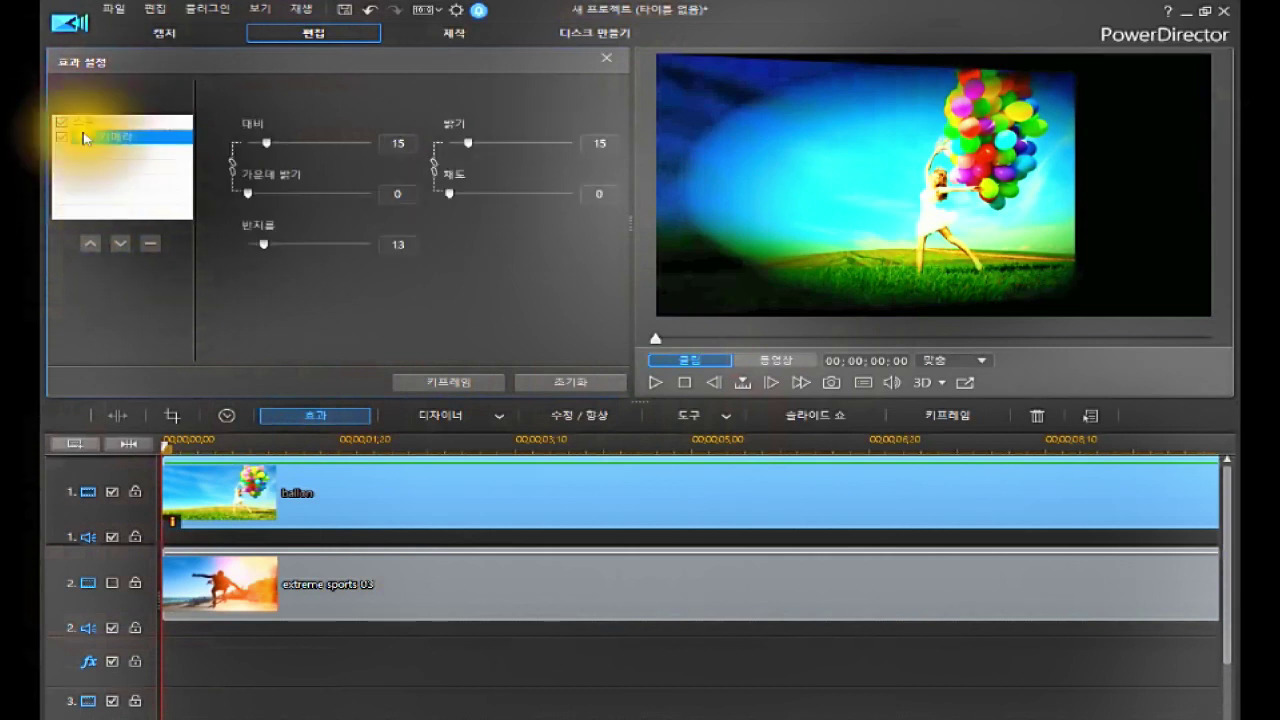
pyautogui.click(80, 121)
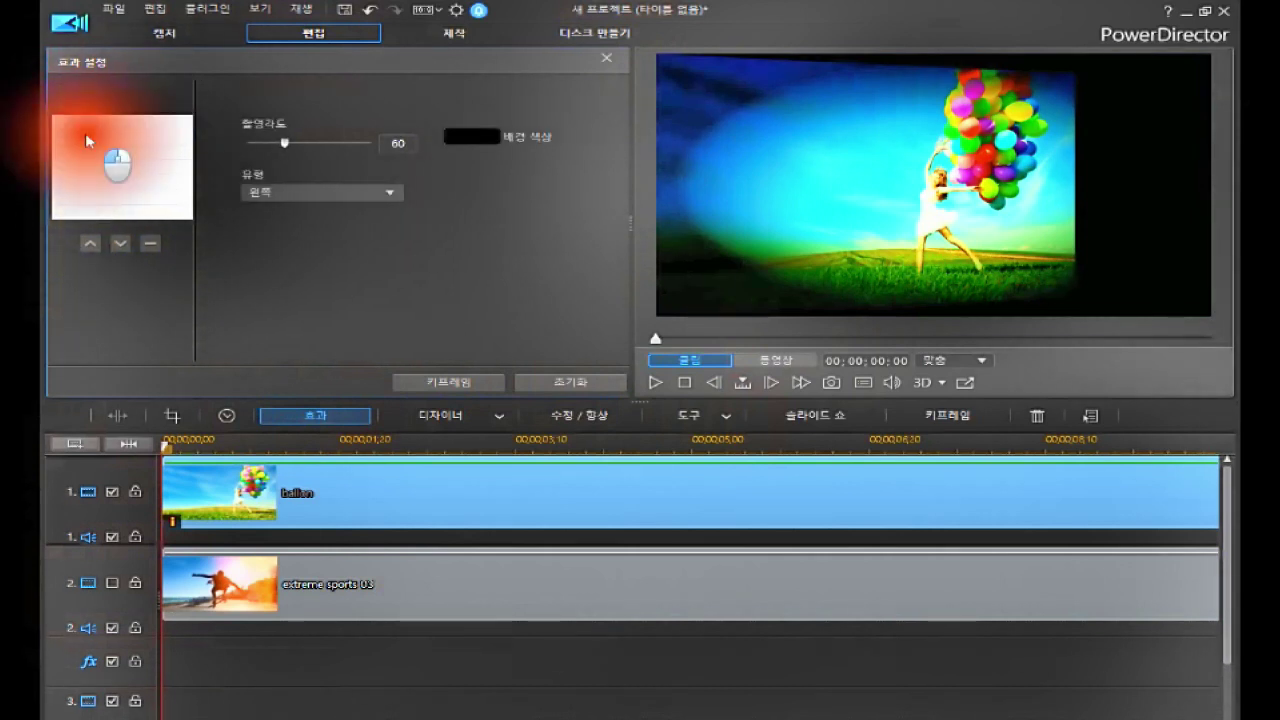
pyautogui.click(87, 138)
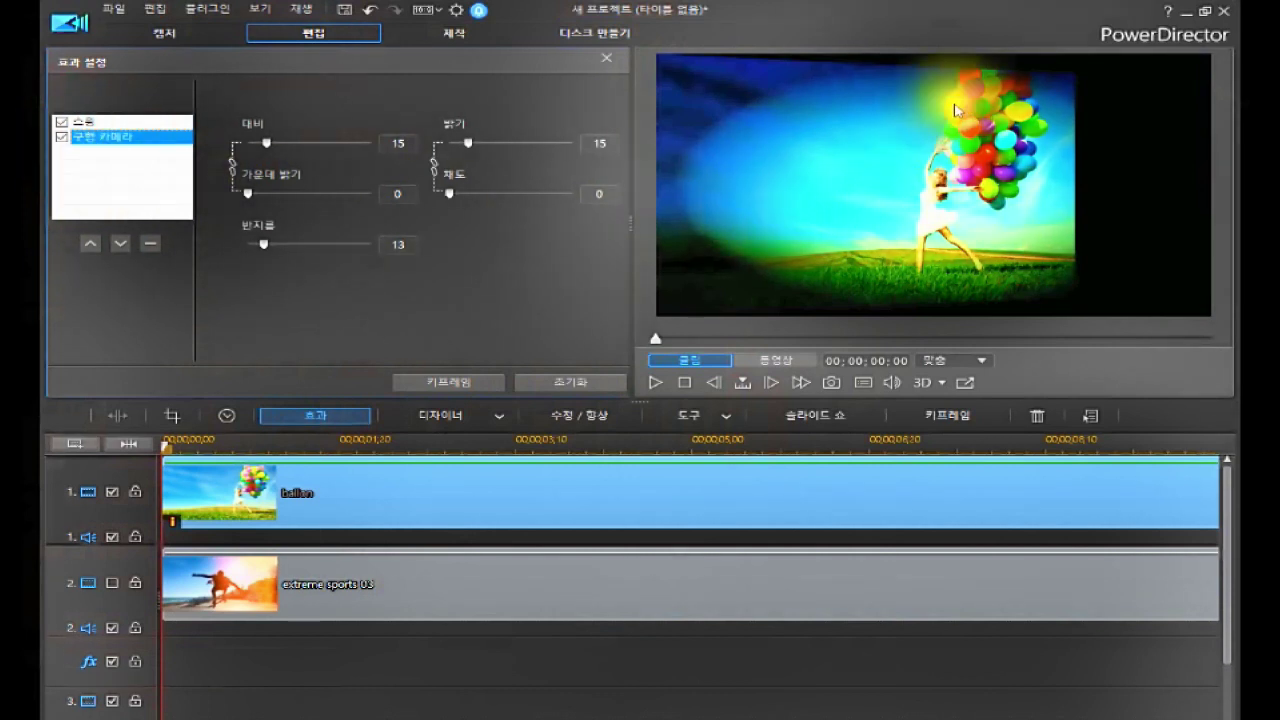
pyautogui.click(85, 124)
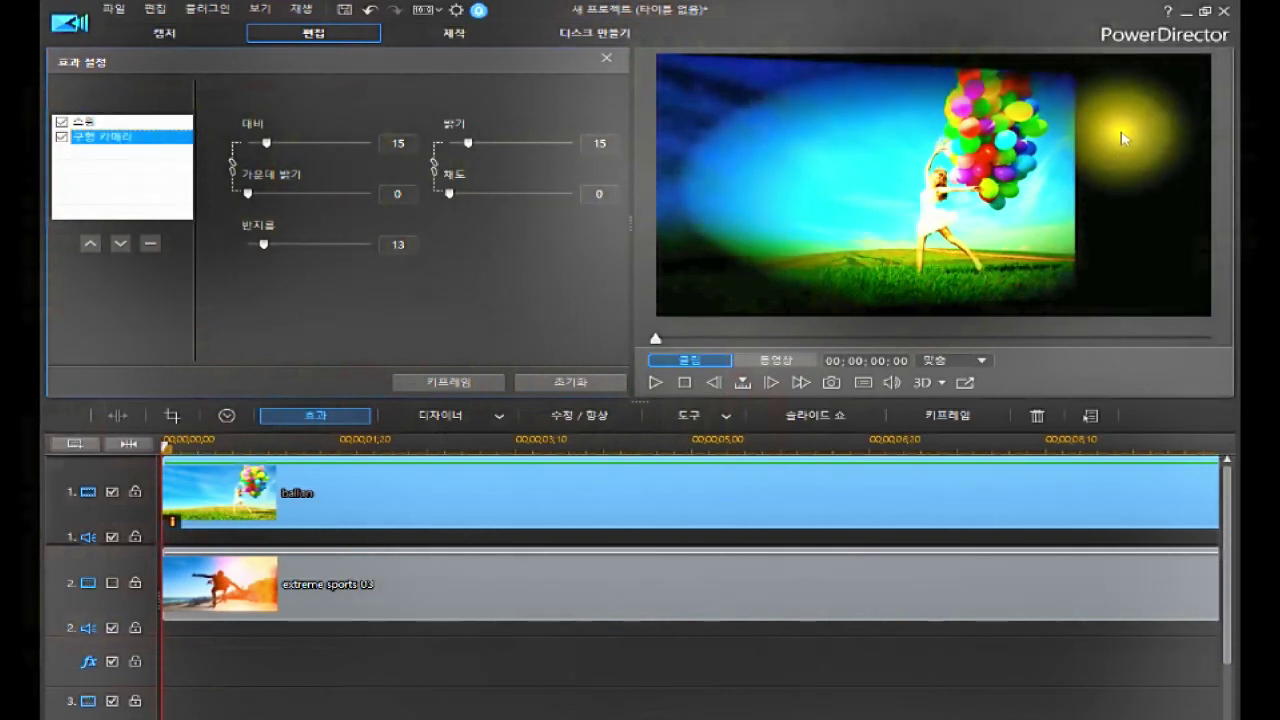
pyautogui.click(91, 243)
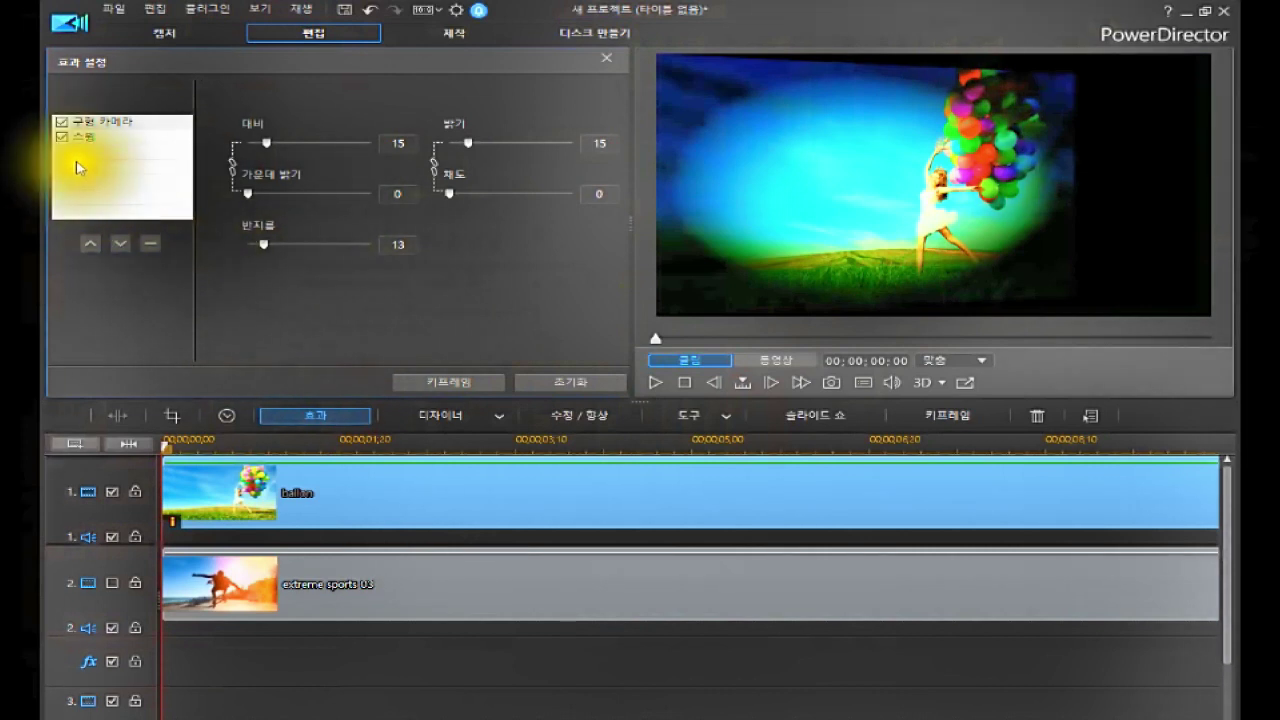
# Remove the 스윙 effect from the ballon clip and close the effect settings.
pyautogui.click(108, 127)
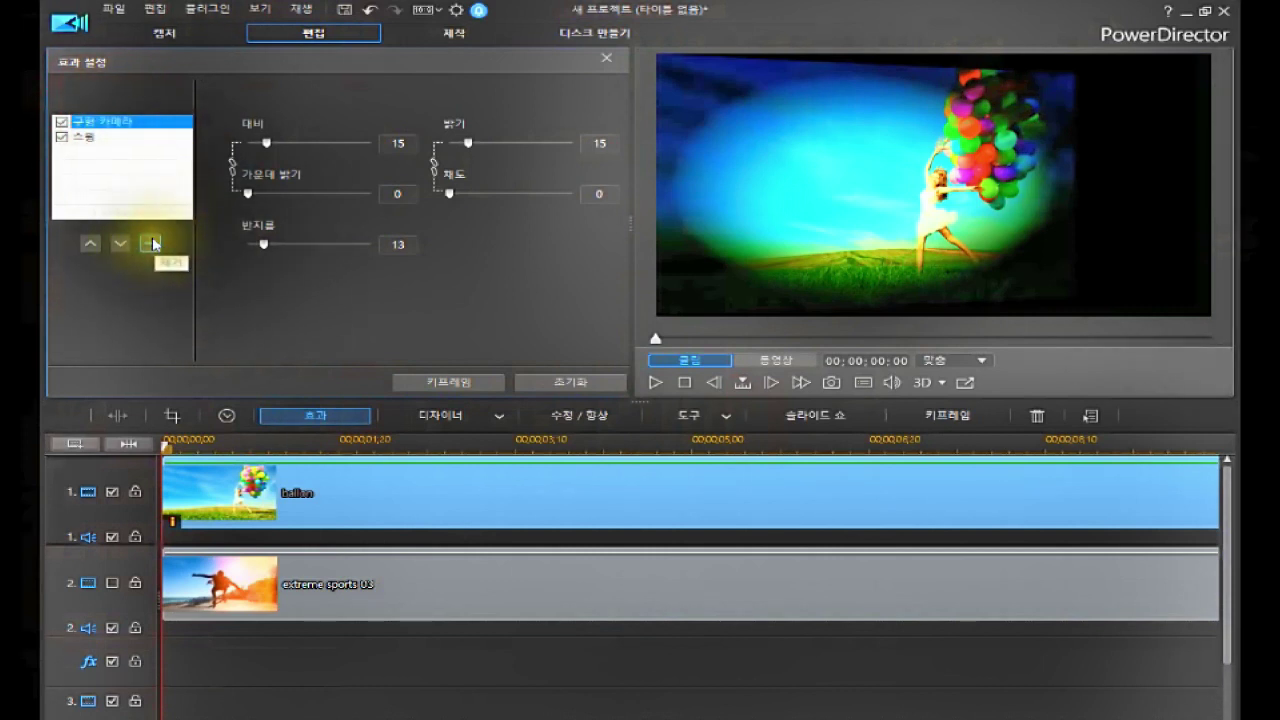
pyautogui.click(87, 140)
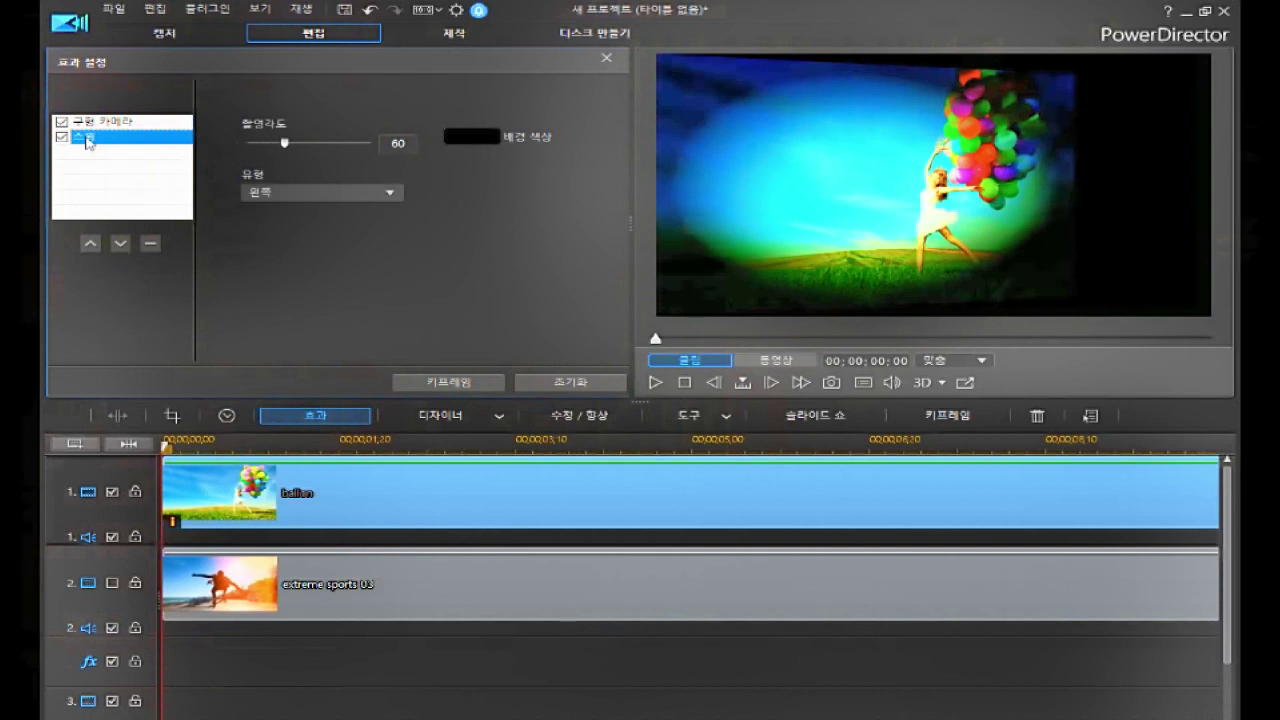
pyautogui.click(153, 241)
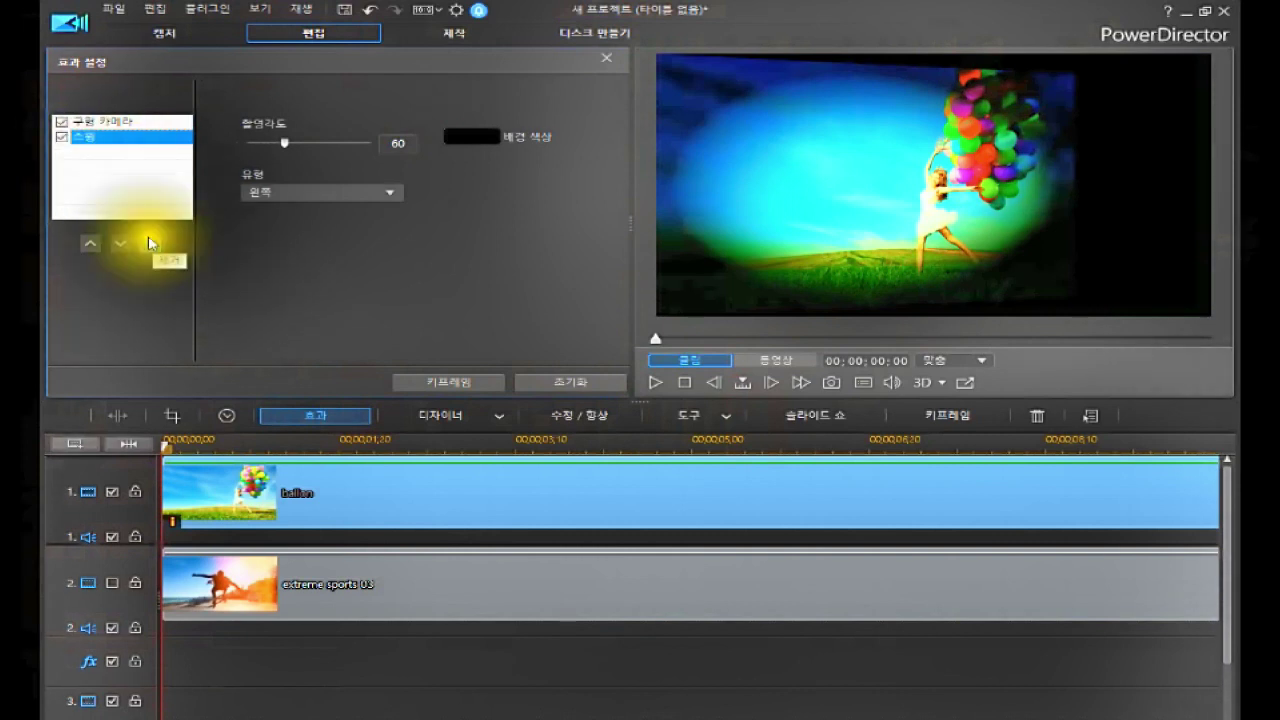
pyautogui.click(148, 241)
pyautogui.click(146, 242)
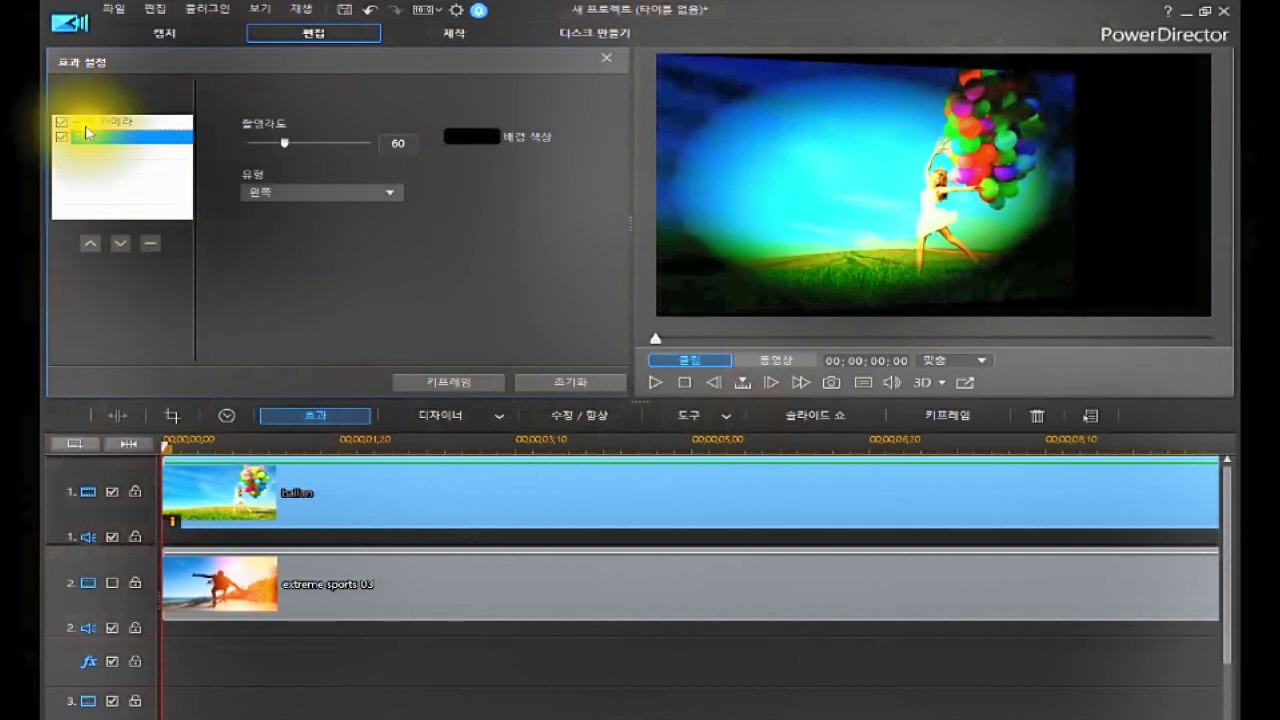
pyautogui.click(147, 244)
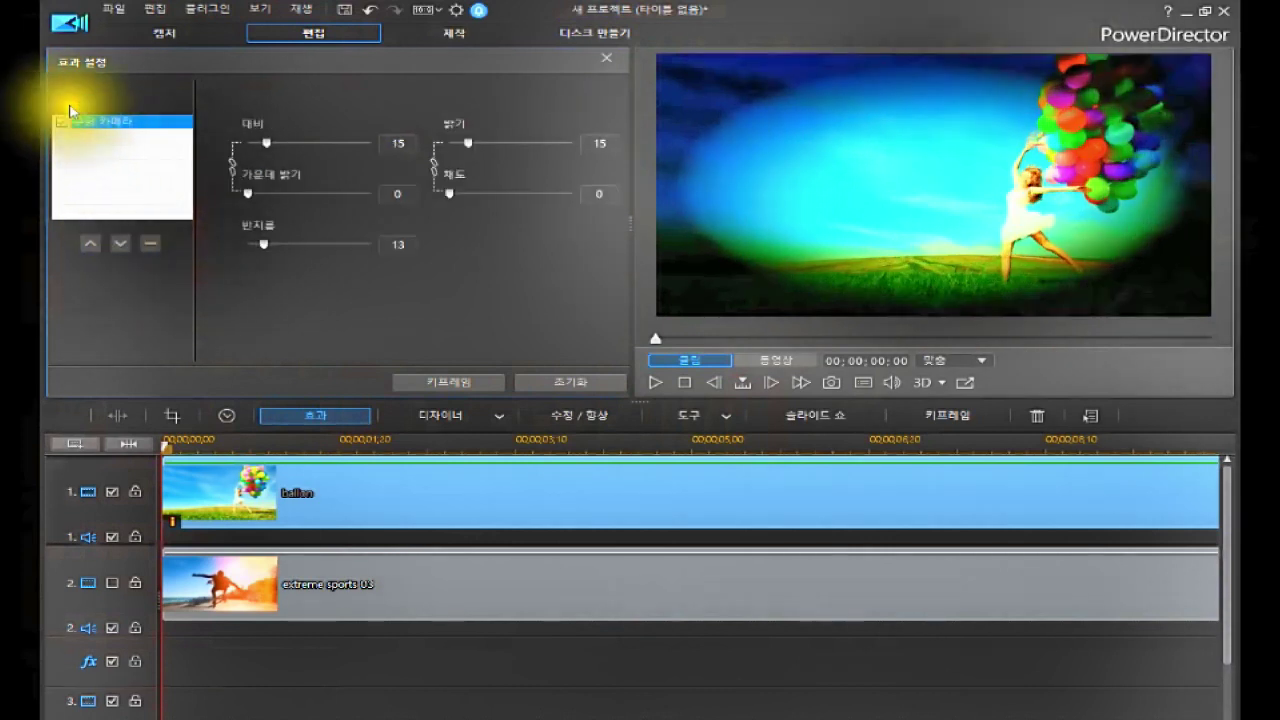
pyautogui.click(618, 62)
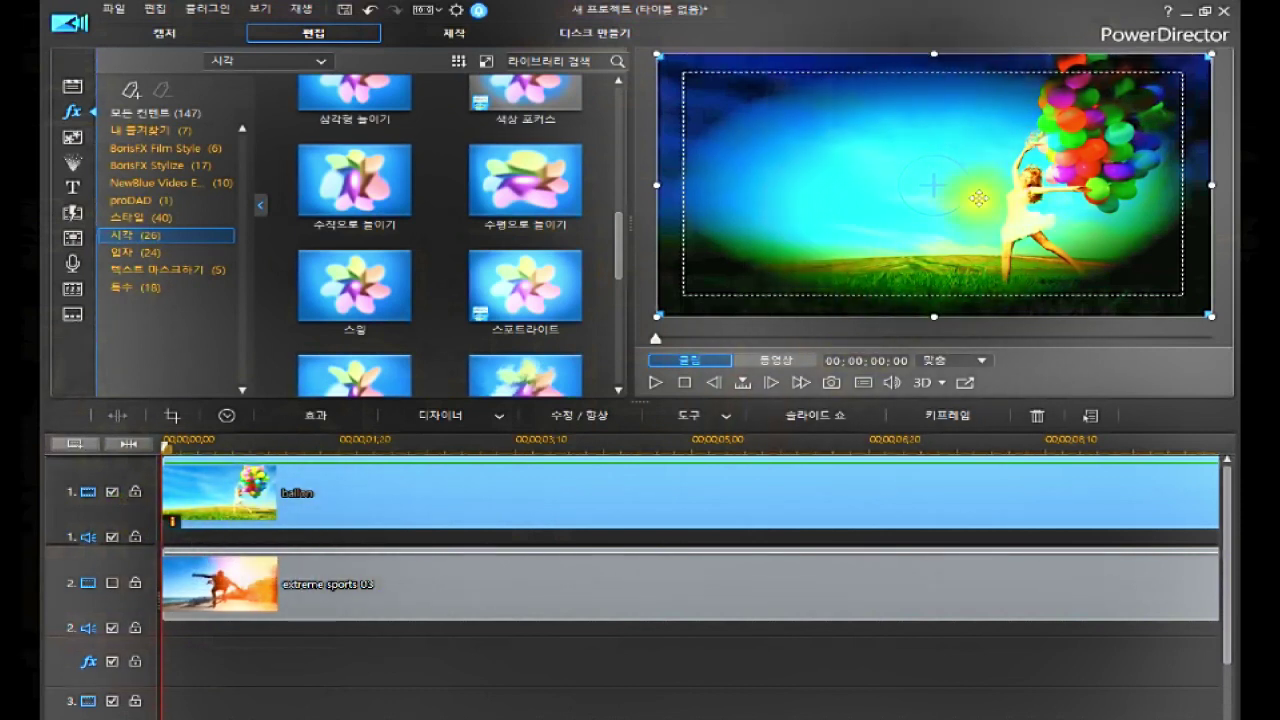
# Open the ballon clip in the PiP designer (PiP 디자이너) and return to the timeline without changes.
pyautogui.click(352, 500)
pyautogui.moveTo(352, 500); pyautogui.dragTo(139, 556)
pyautogui.doubleClick(139, 556)
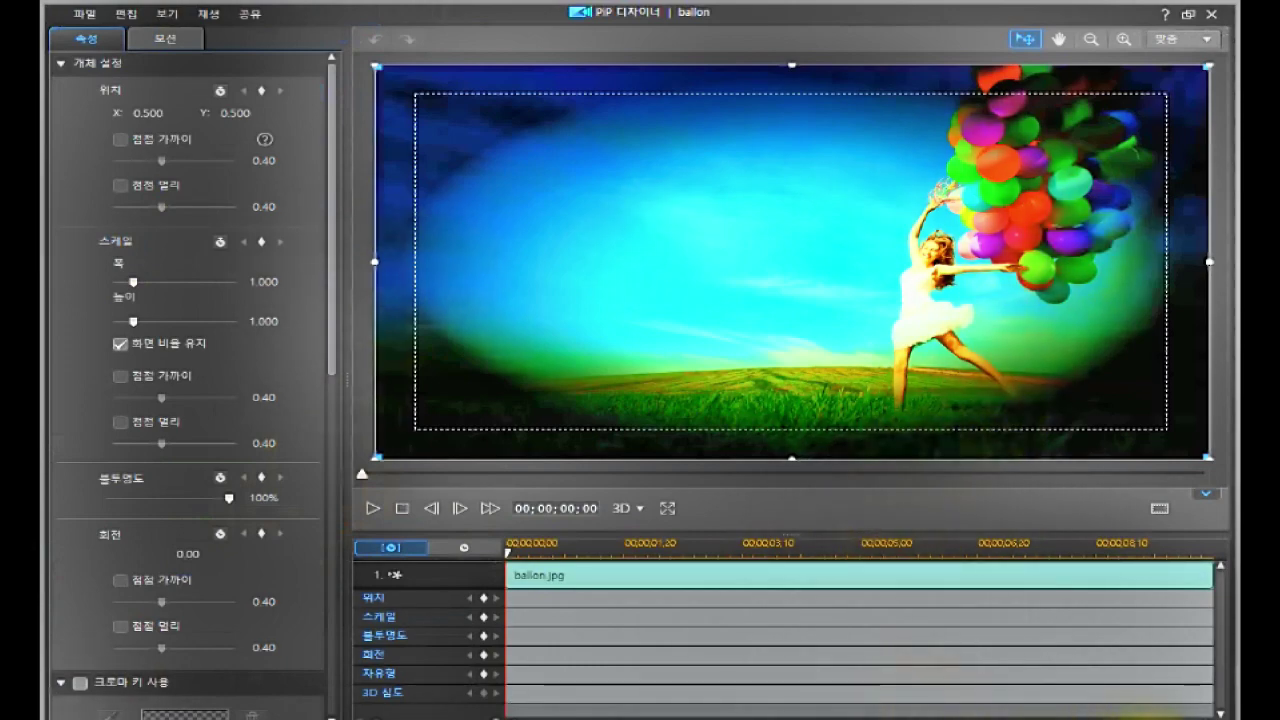
pyautogui.click(1132, 714)
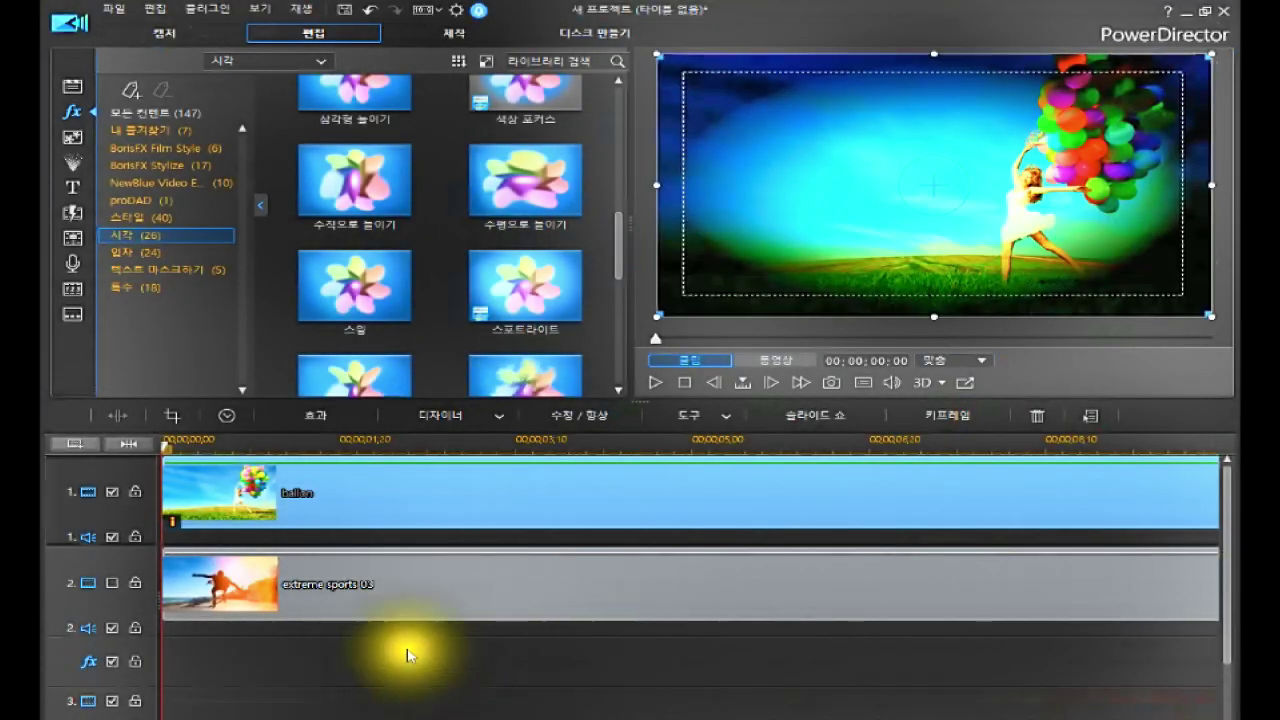
# Add the 스윙 effect from the 시각 category to the effect track below track 2, starting at the beginning of the timeline.
pyautogui.click(216, 591)
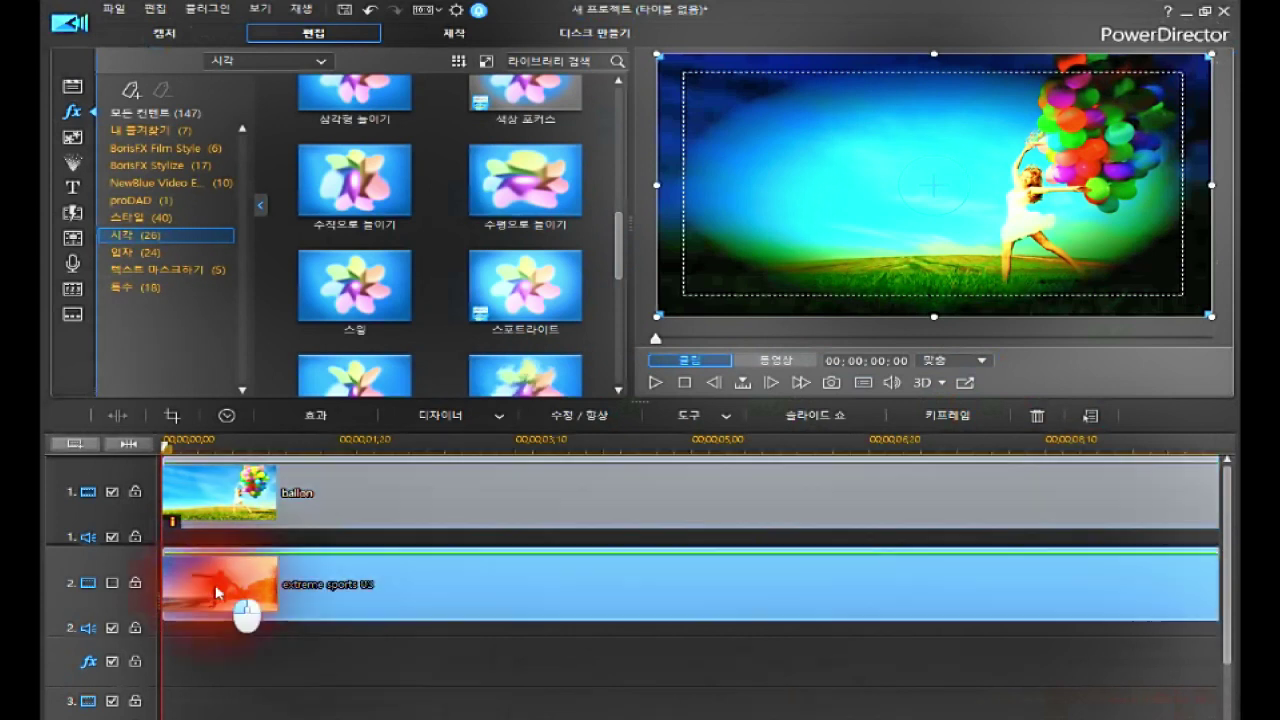
pyautogui.click(216, 591)
pyautogui.click(216, 591)
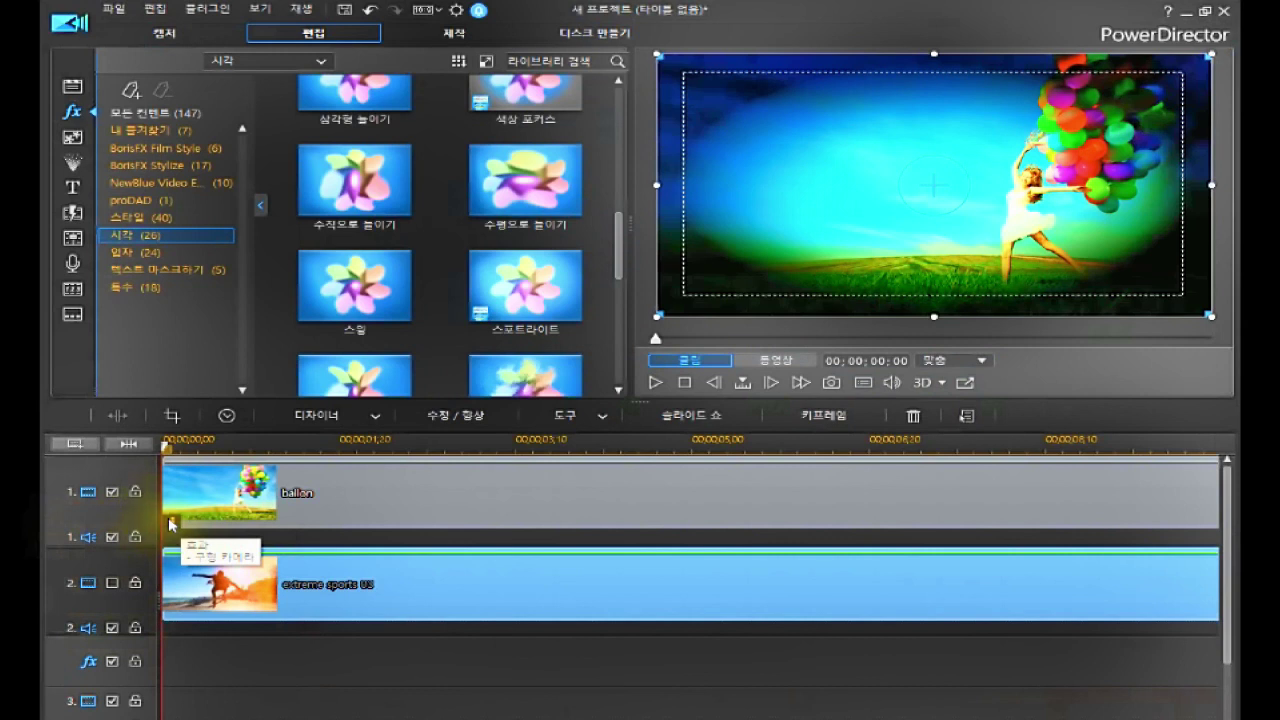
pyautogui.click(112, 582)
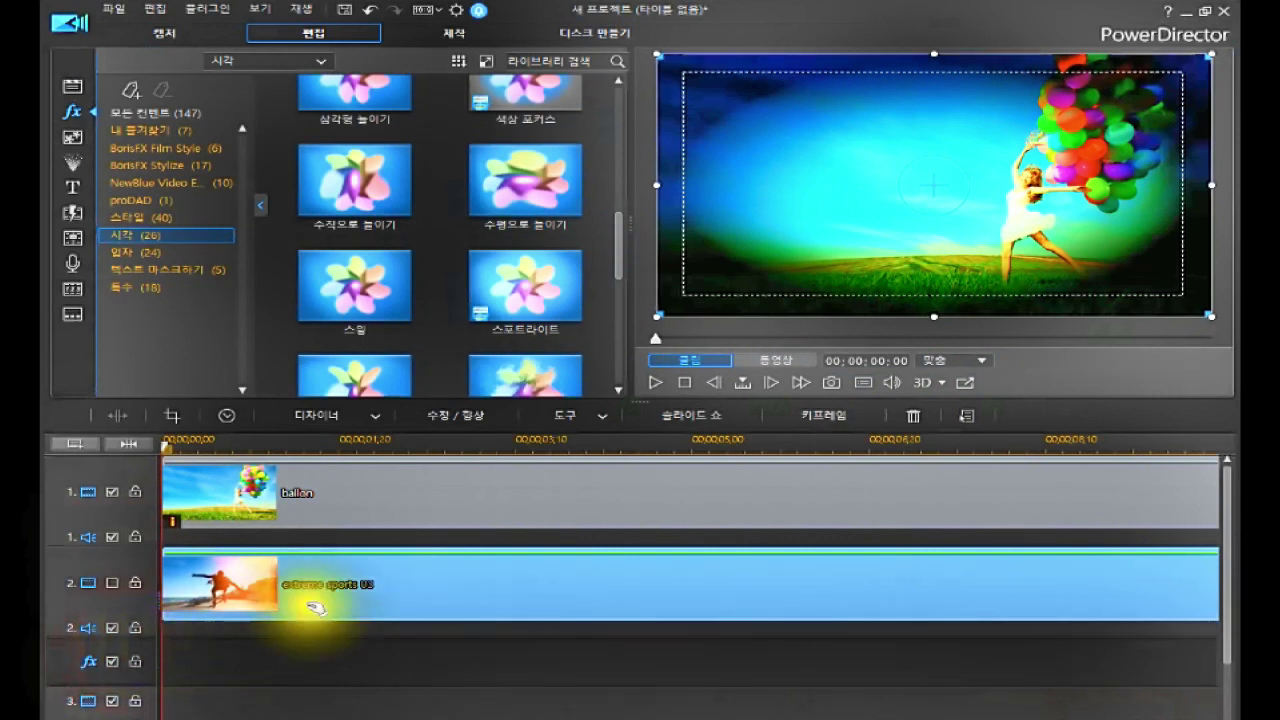
pyautogui.click(621, 256)
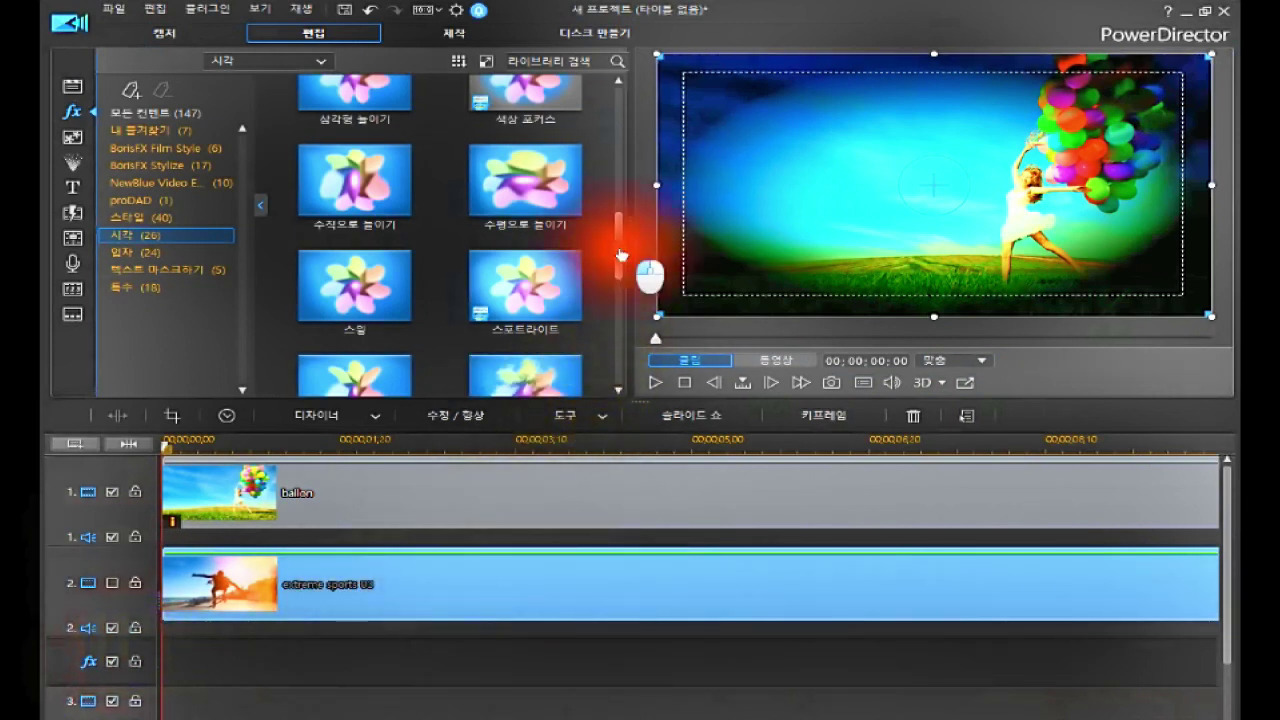
pyautogui.moveTo(621, 258); pyautogui.dragTo(623, 277)
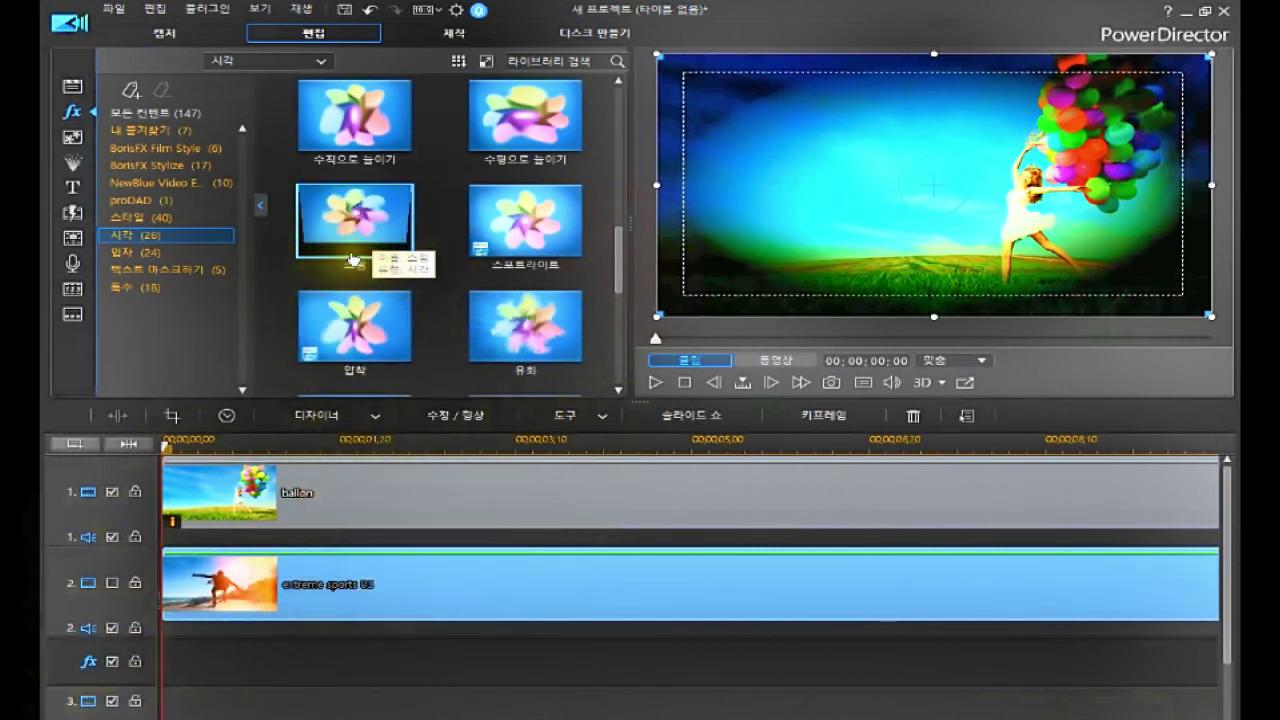
pyautogui.moveTo(352, 260); pyautogui.dragTo(224, 661)
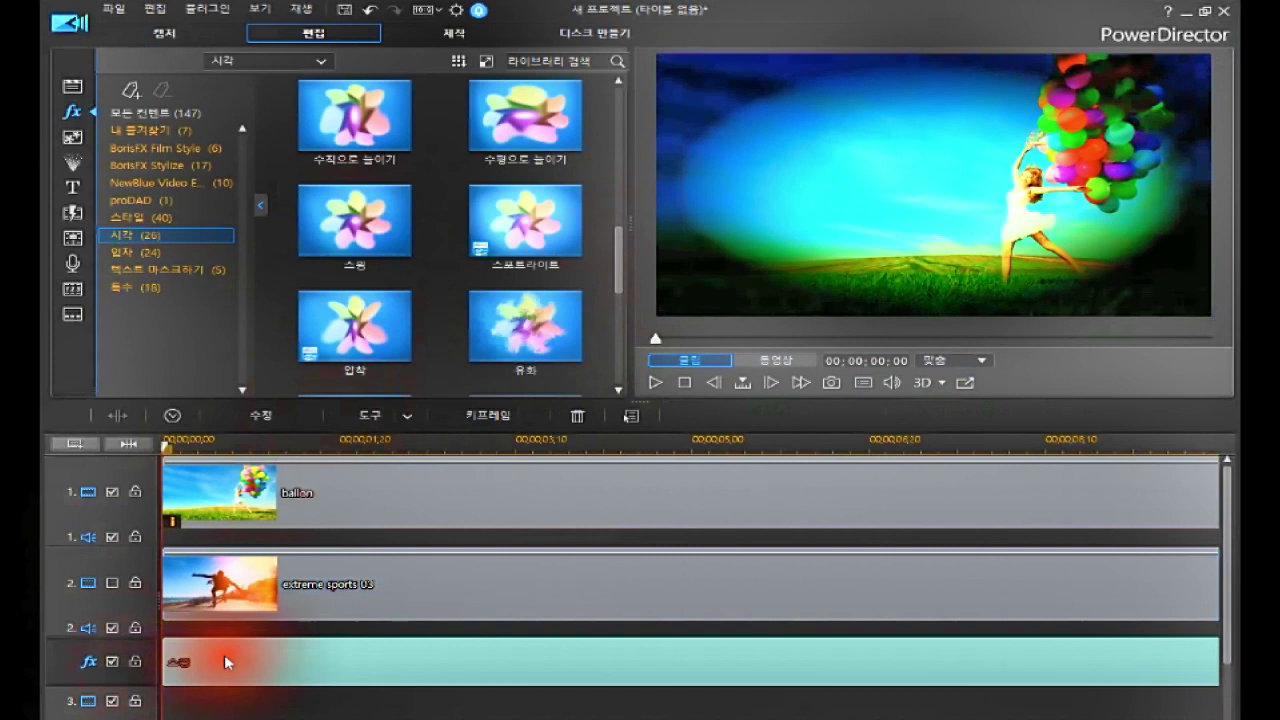
# Open the settings of the 스윙 effect on the effect track, accept the keyframe reset and set its type (유형) to 왼쪽.
pyautogui.doubleClick(224, 661)
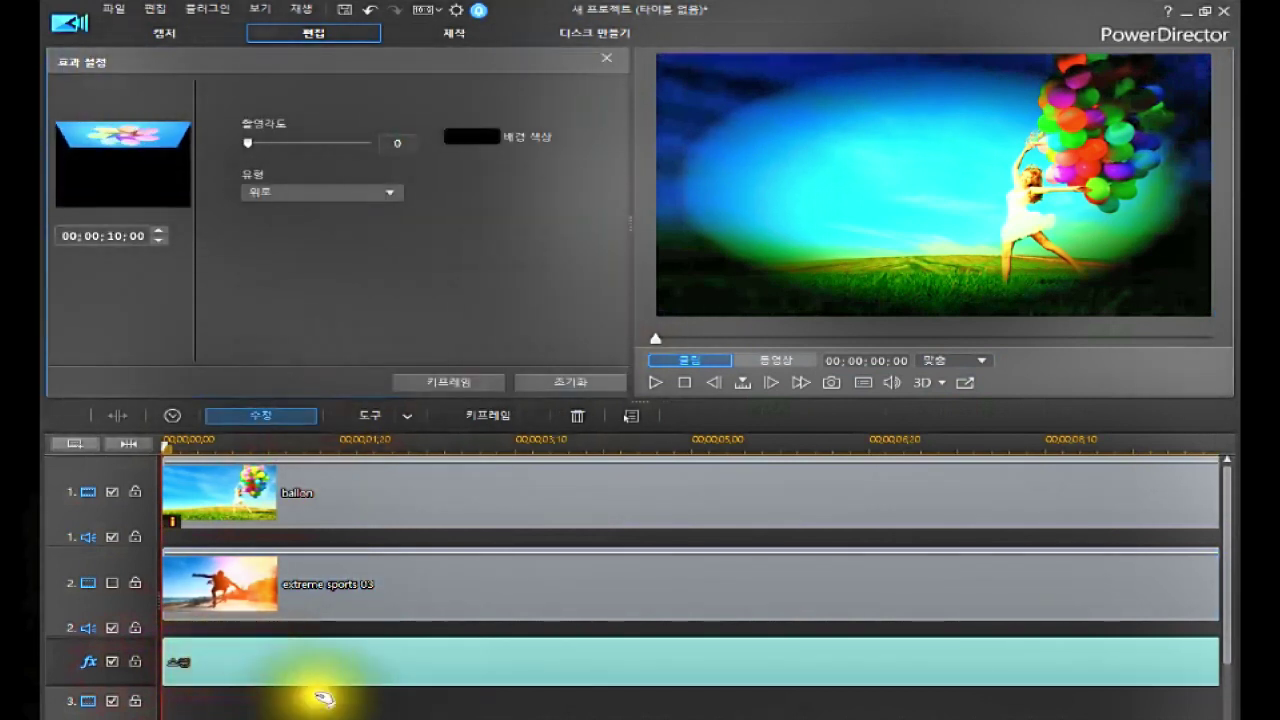
pyautogui.click(328, 659)
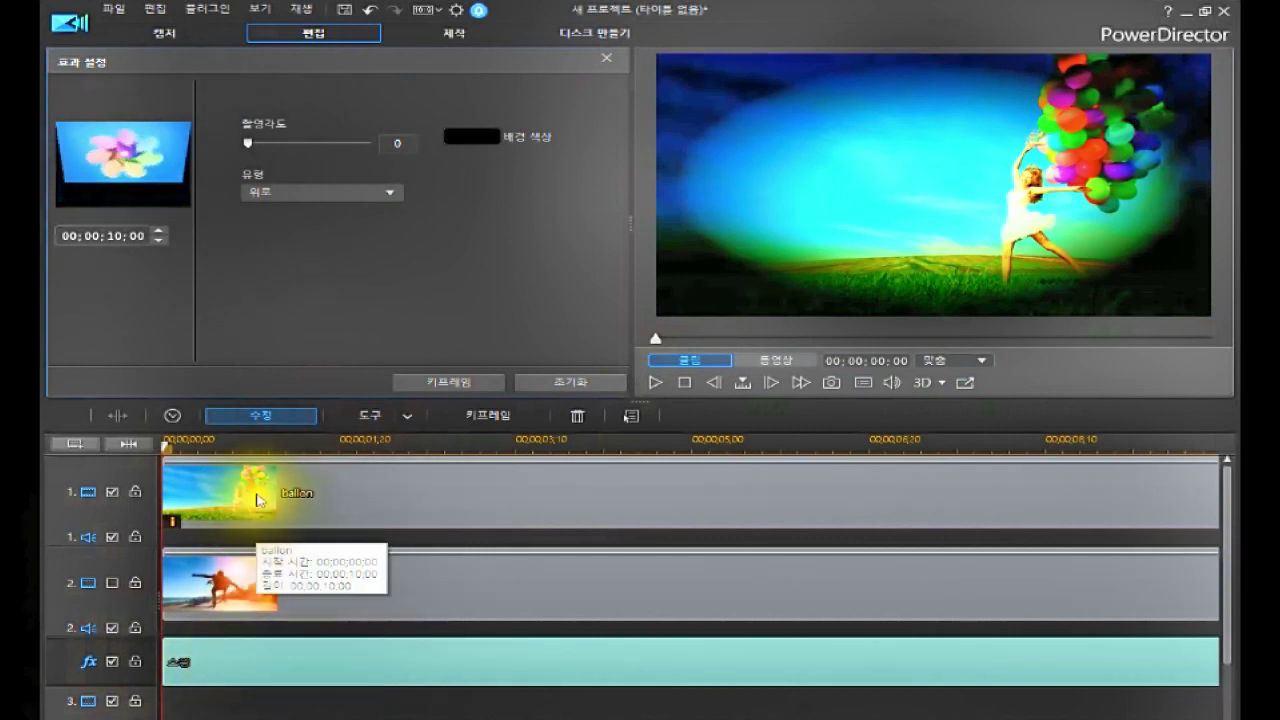
pyautogui.click(287, 673)
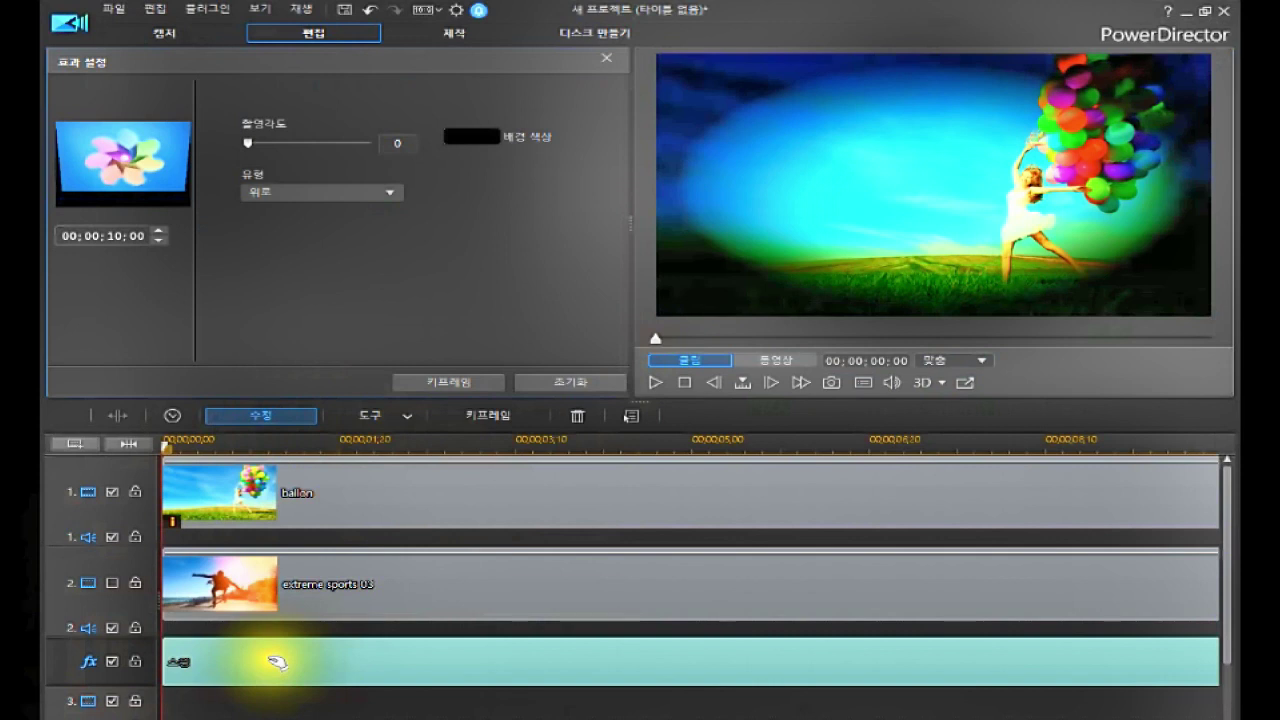
pyautogui.click(255, 676)
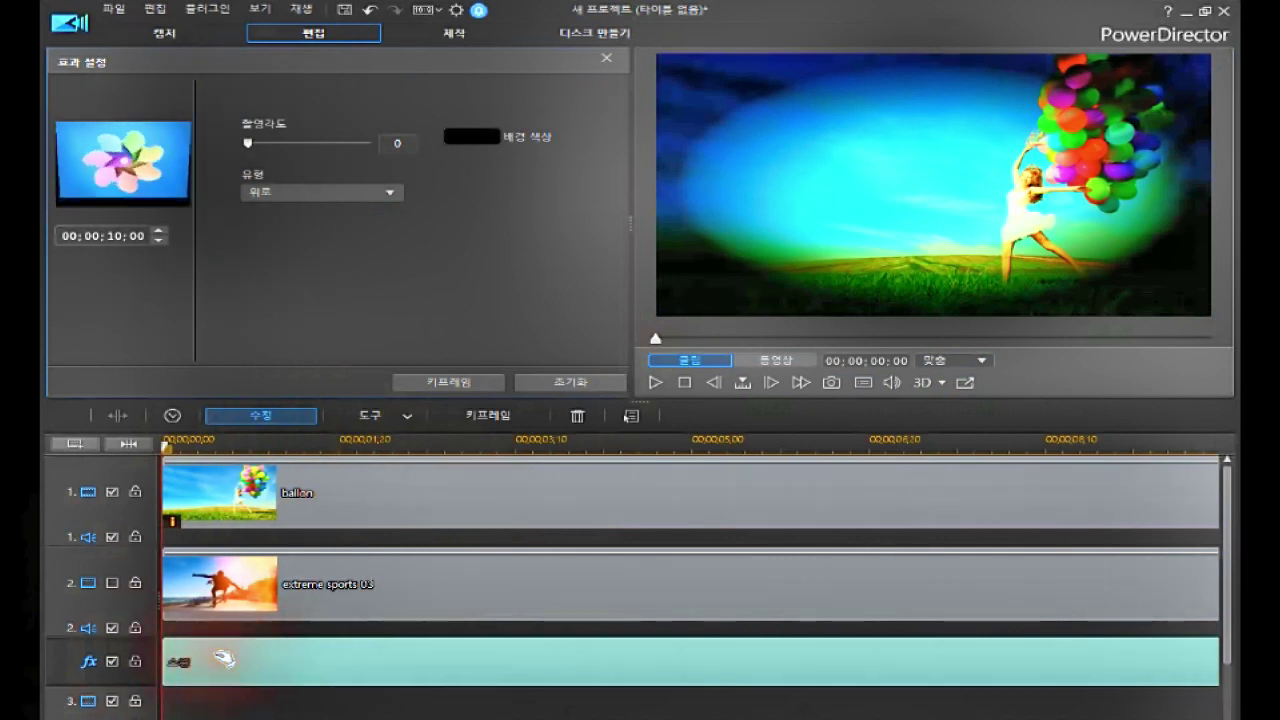
pyautogui.click(238, 660)
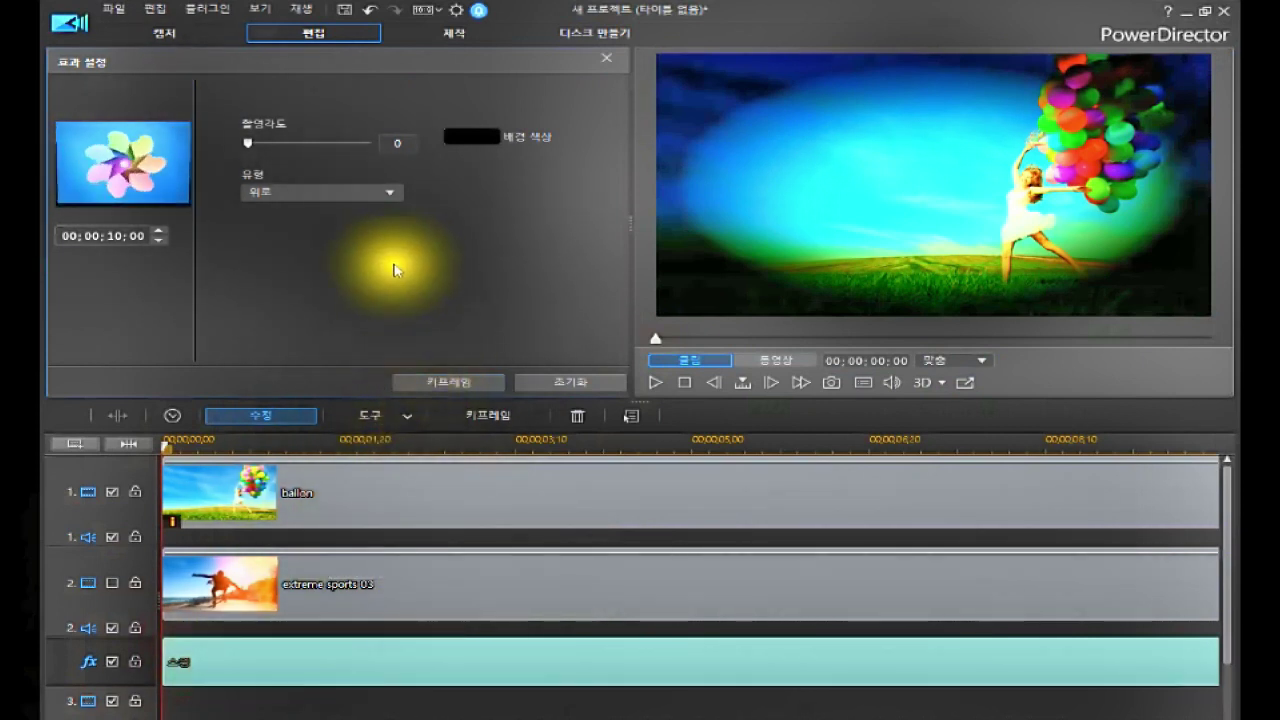
pyautogui.click(386, 193)
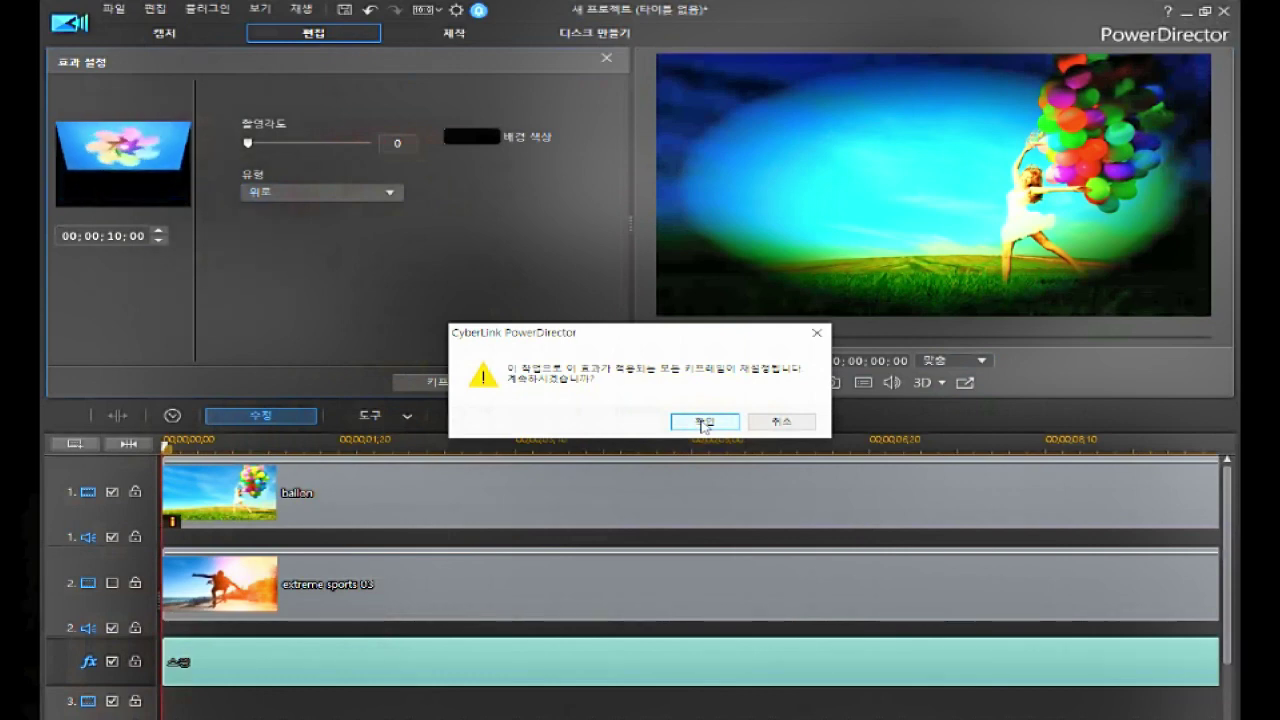
pyautogui.click(705, 422)
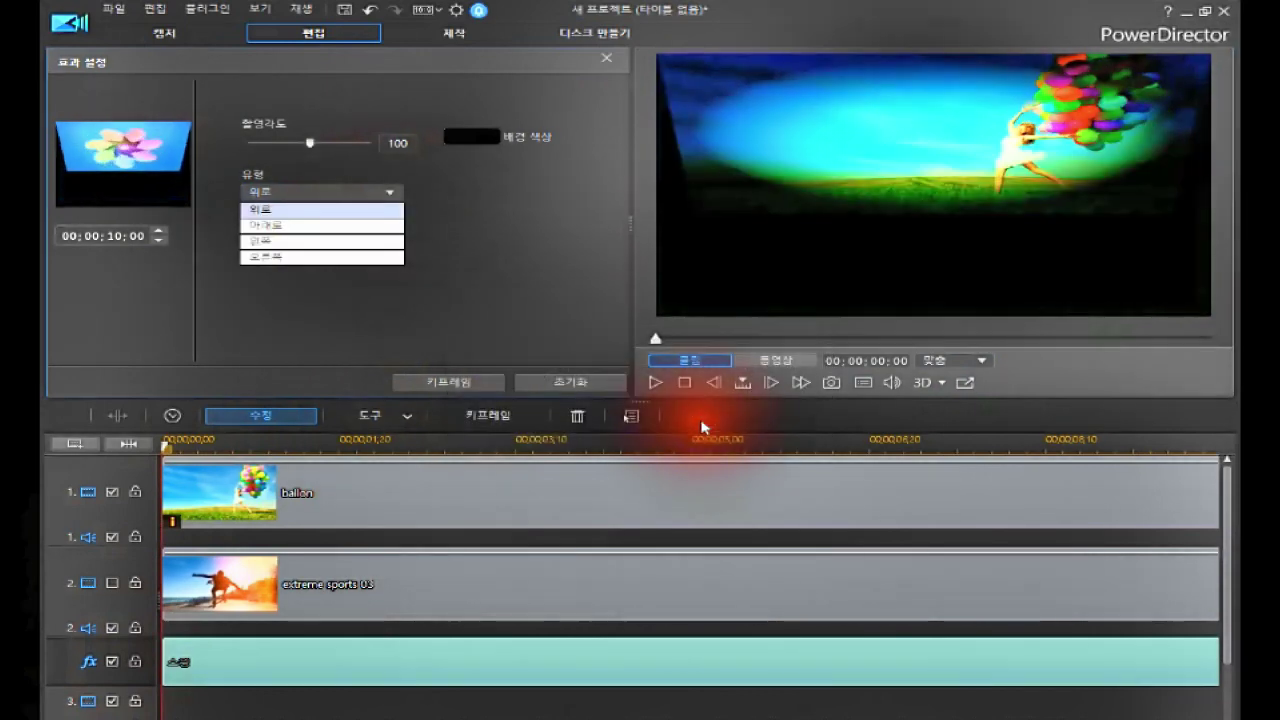
pyautogui.click(273, 245)
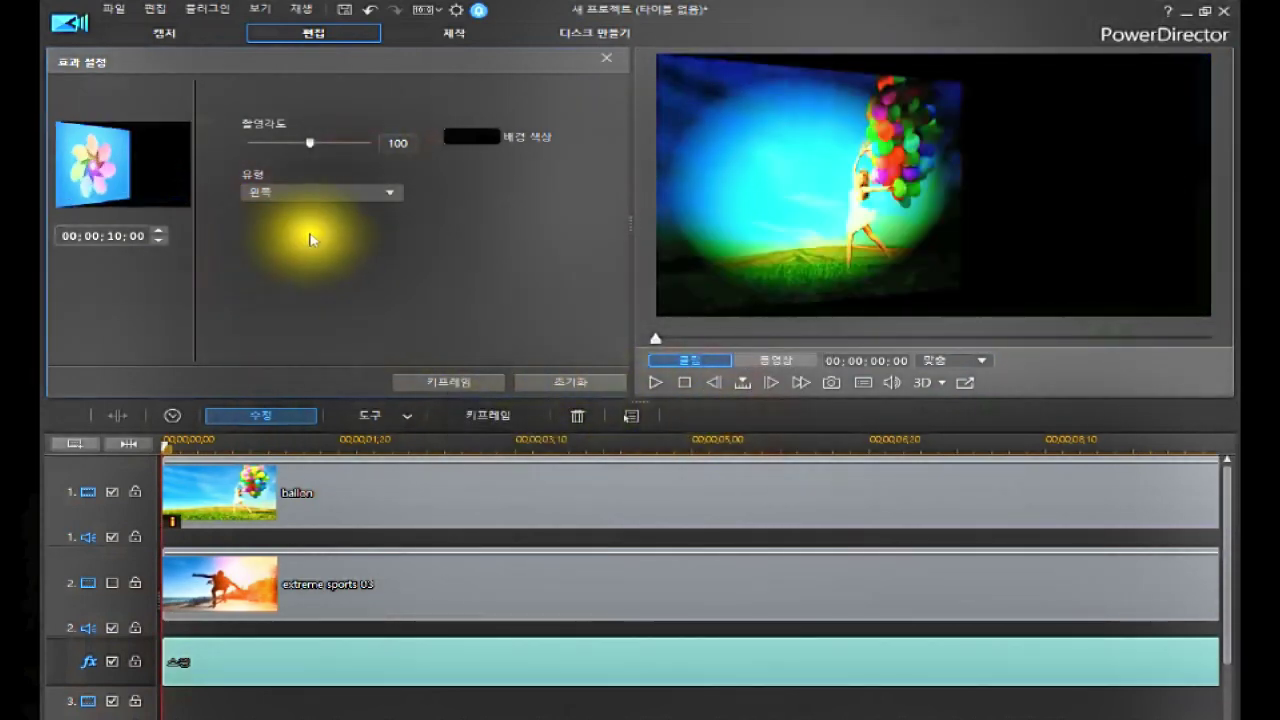
# Set the background color (배경 색상) of the 스윙 effect to light blue from the basic colors.
pyautogui.click(485, 136)
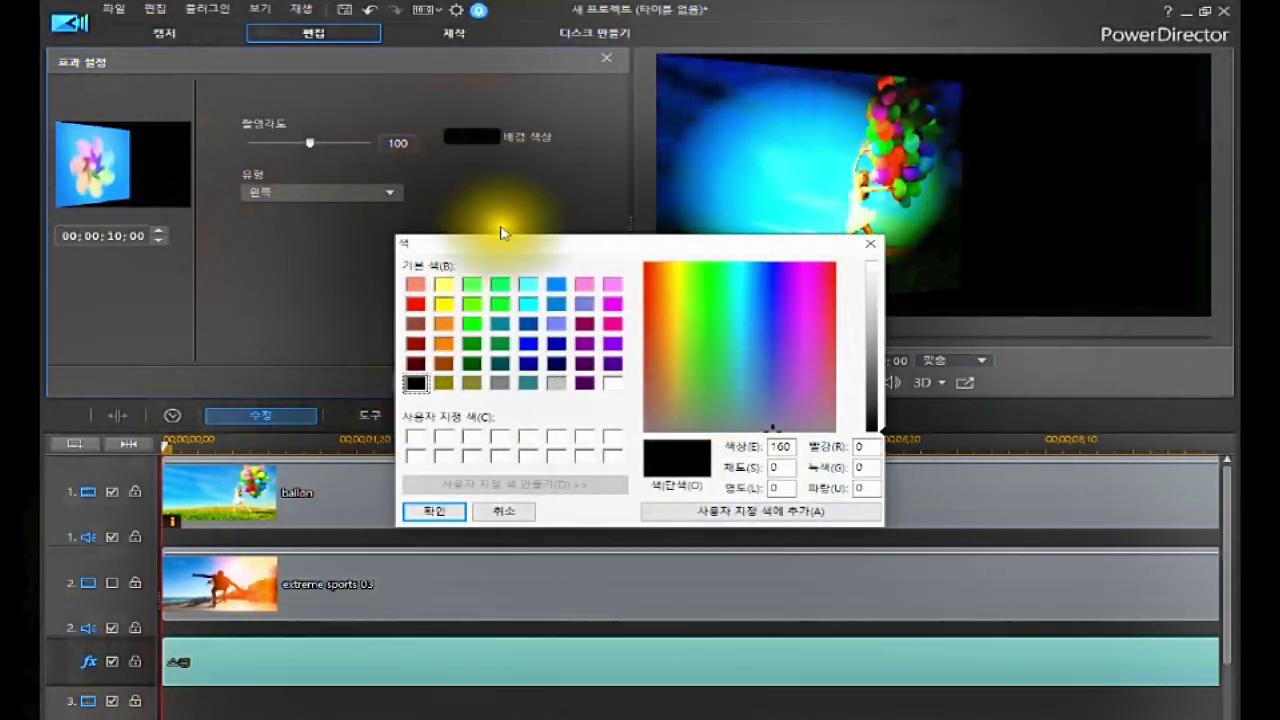
pyautogui.click(556, 285)
pyautogui.click(436, 511)
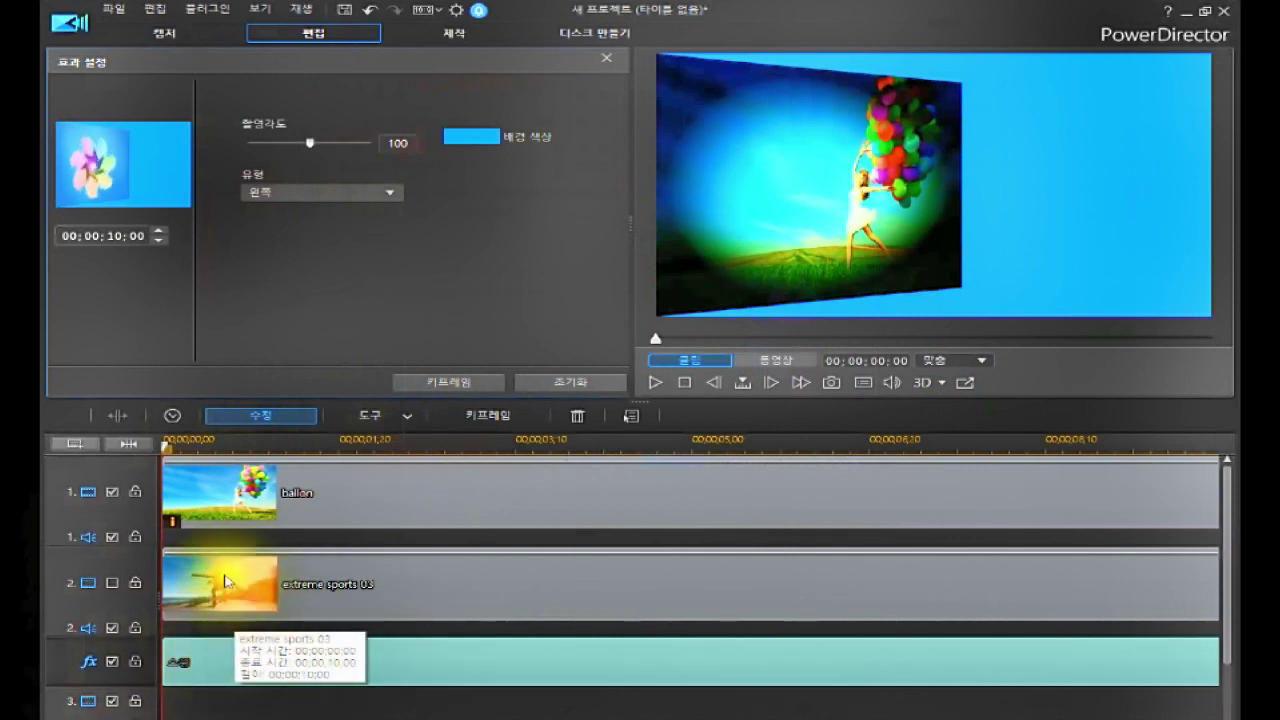
# Show video track 2 to check the 스윙 effect on extreme sports 03, and hide it again to compare with the ballon clip.
pyautogui.click(113, 493)
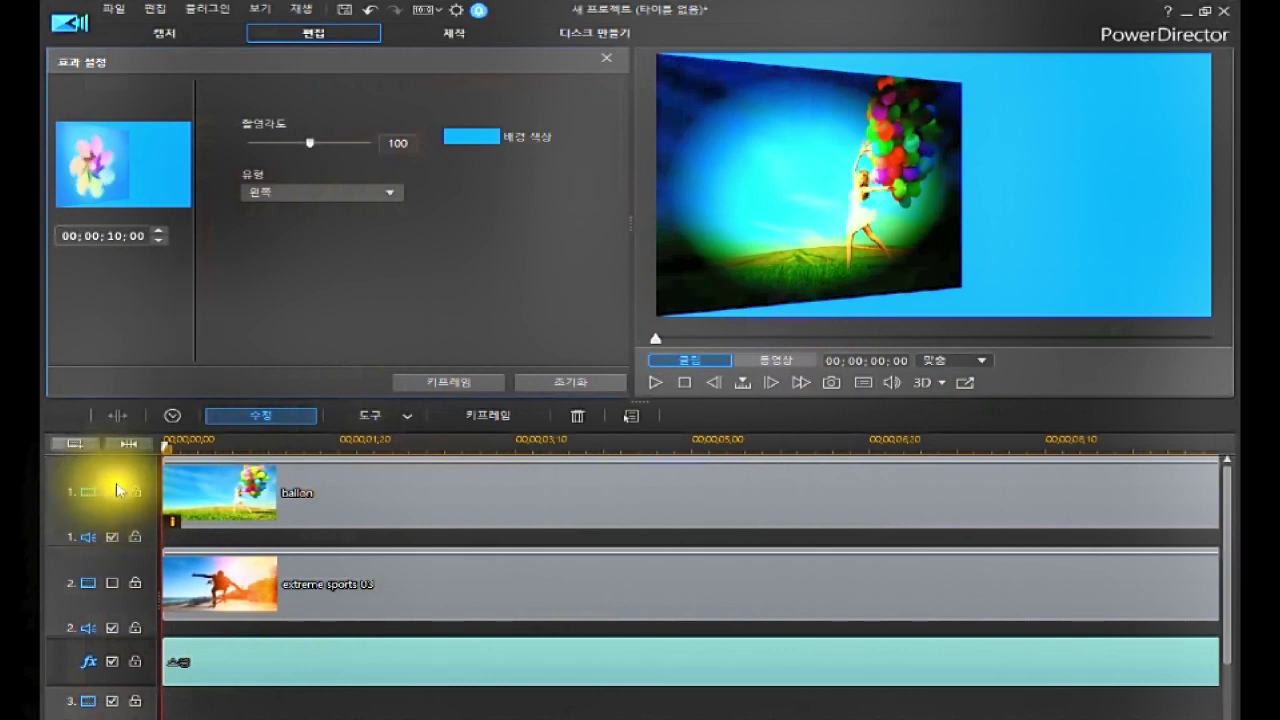
pyautogui.click(112, 583)
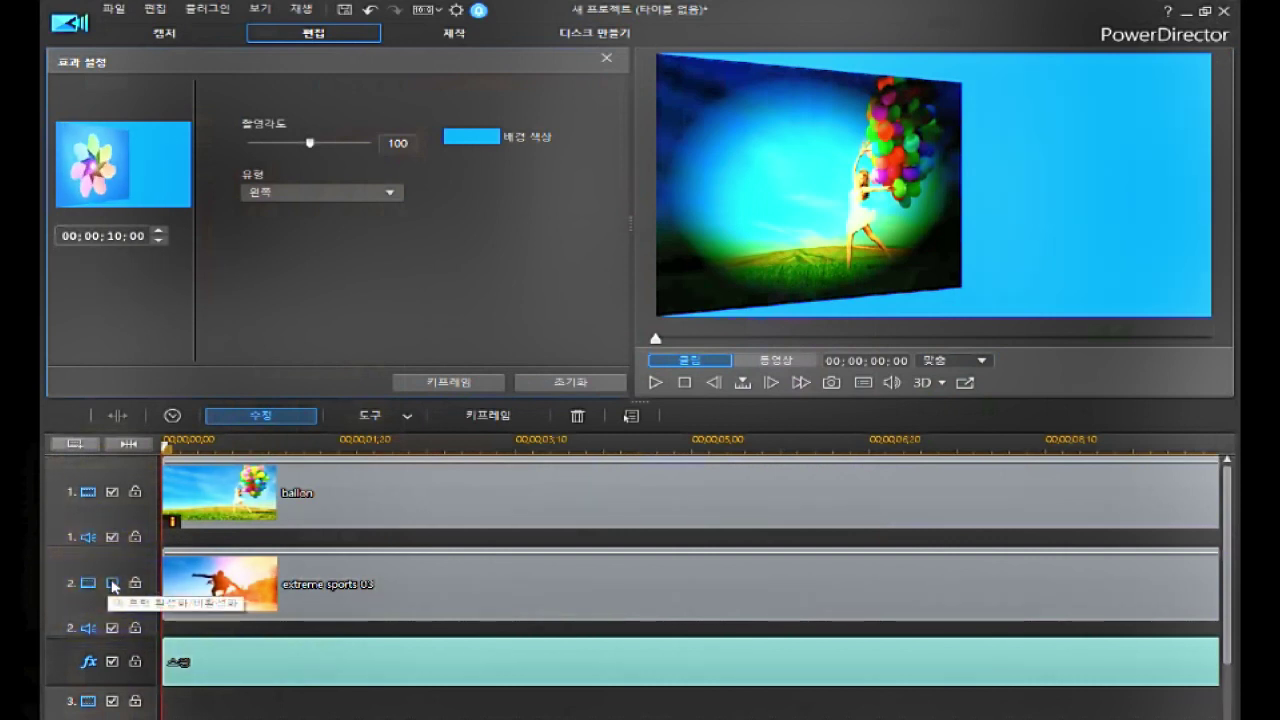
pyautogui.click(112, 583)
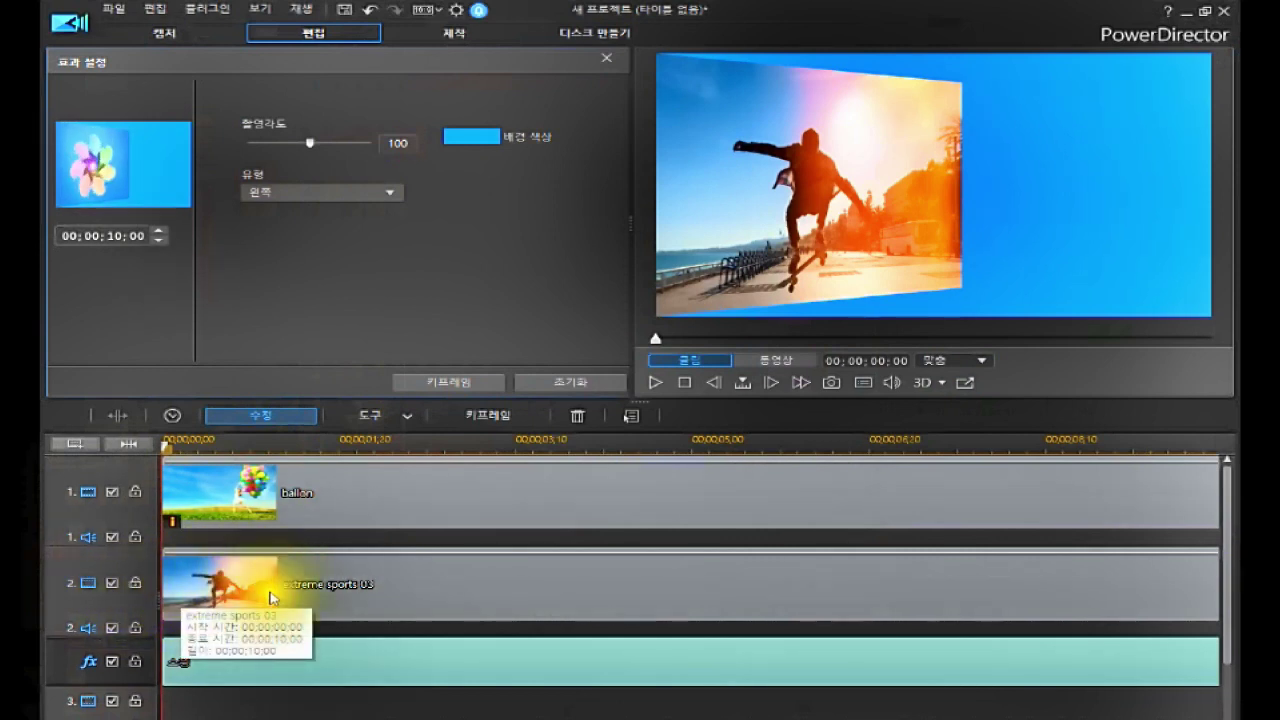
pyautogui.click(111, 585)
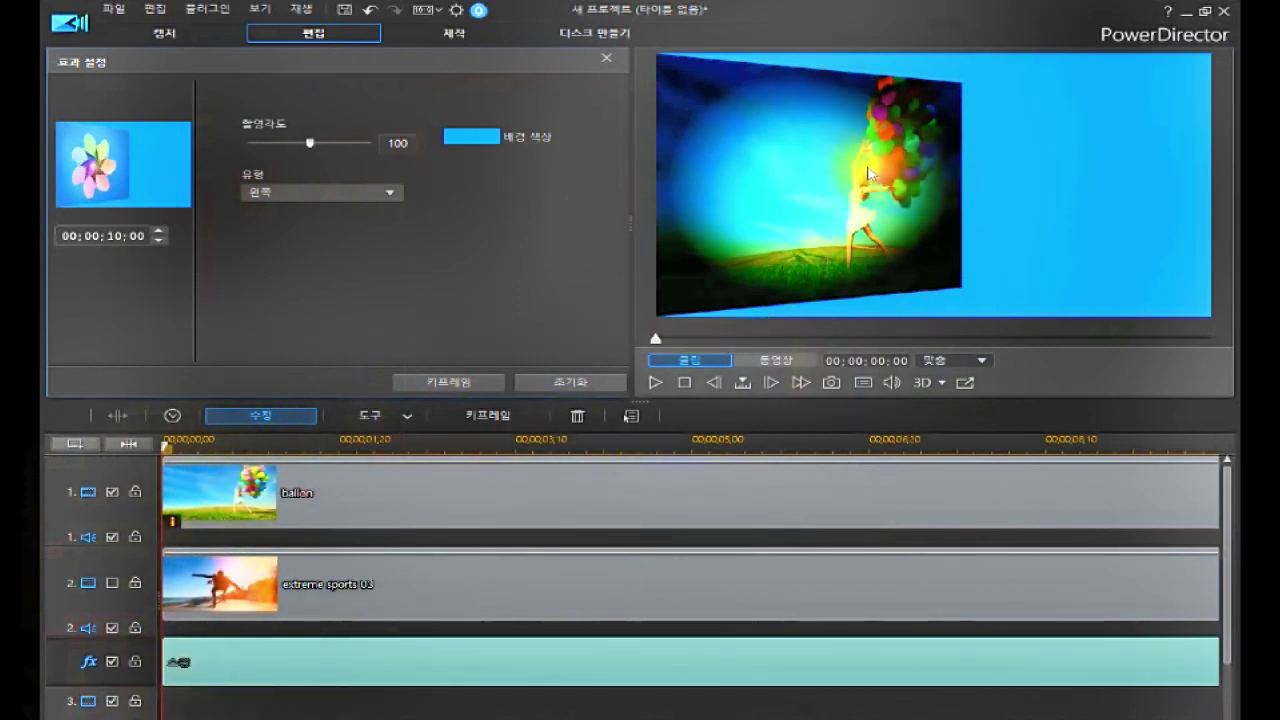
pyautogui.click(206, 664)
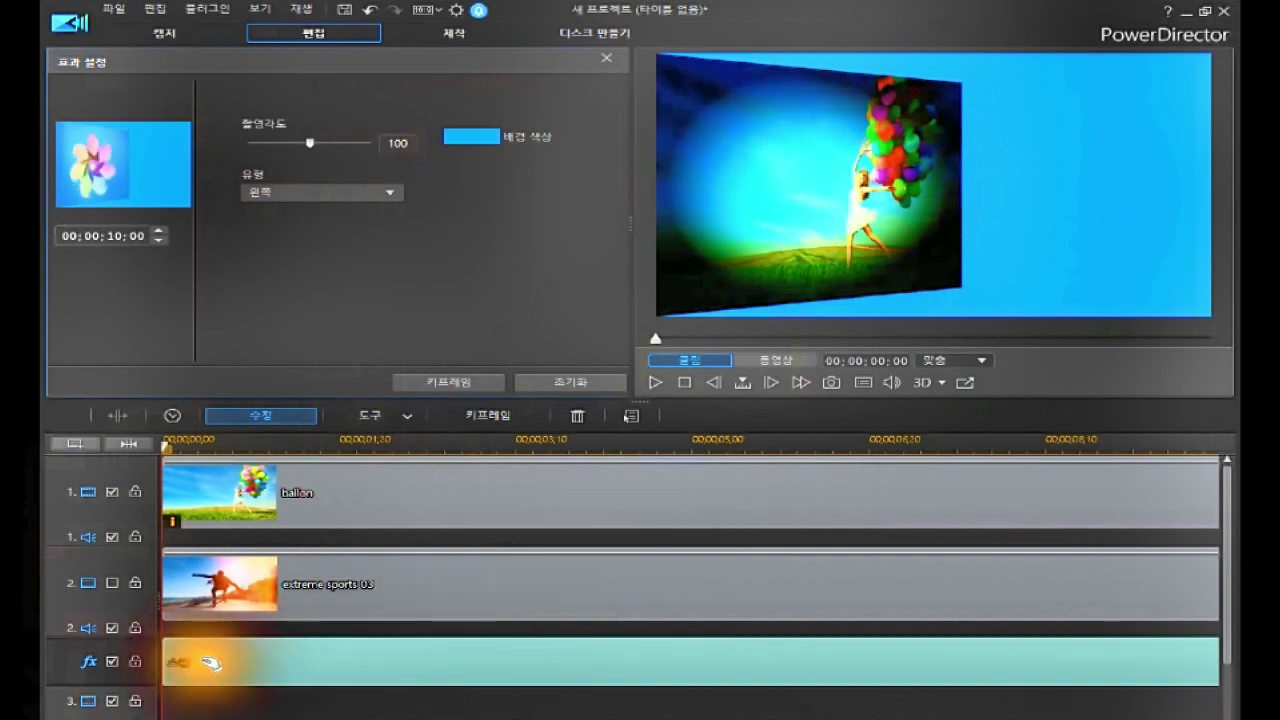
pyautogui.click(148, 656)
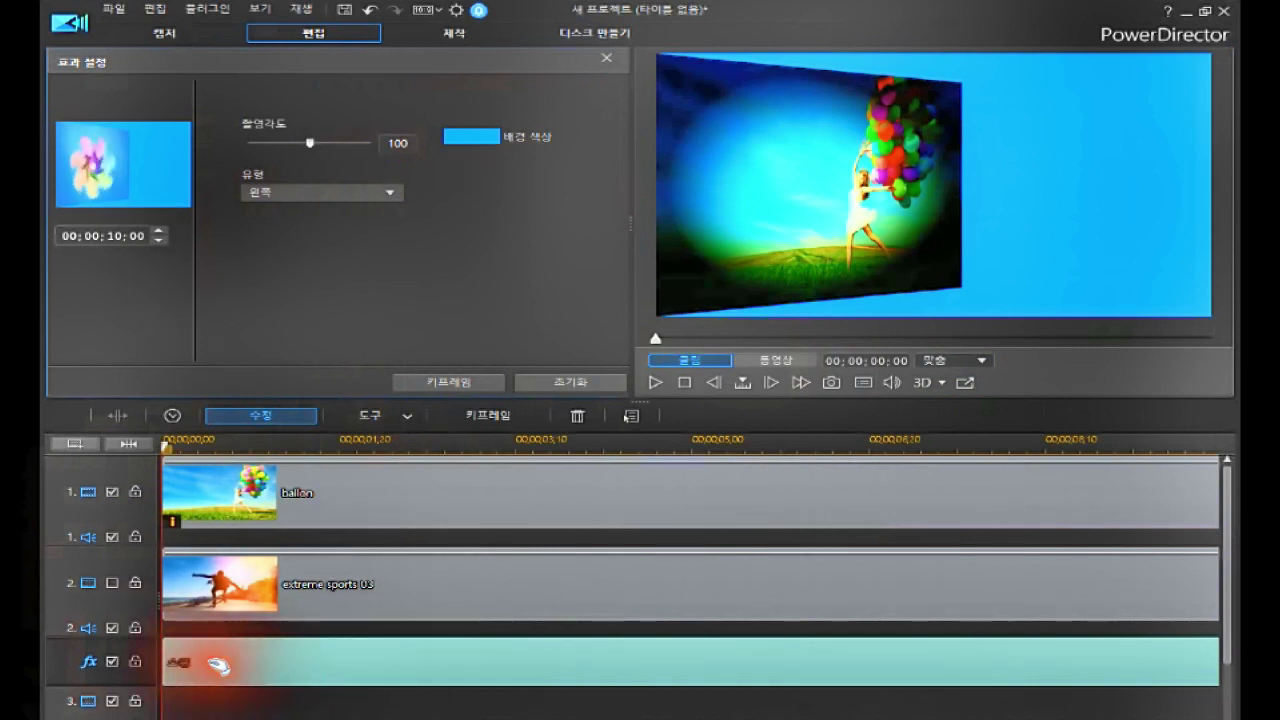
pyautogui.click(114, 588)
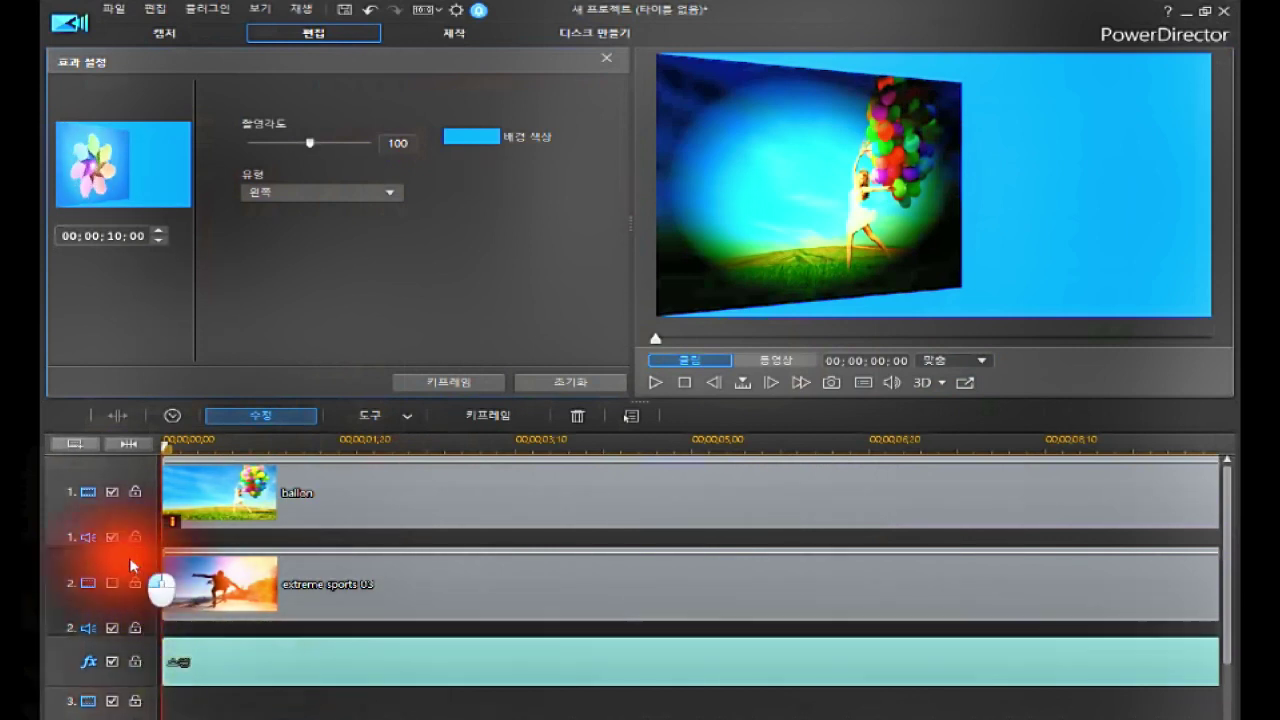
pyautogui.click(131, 517)
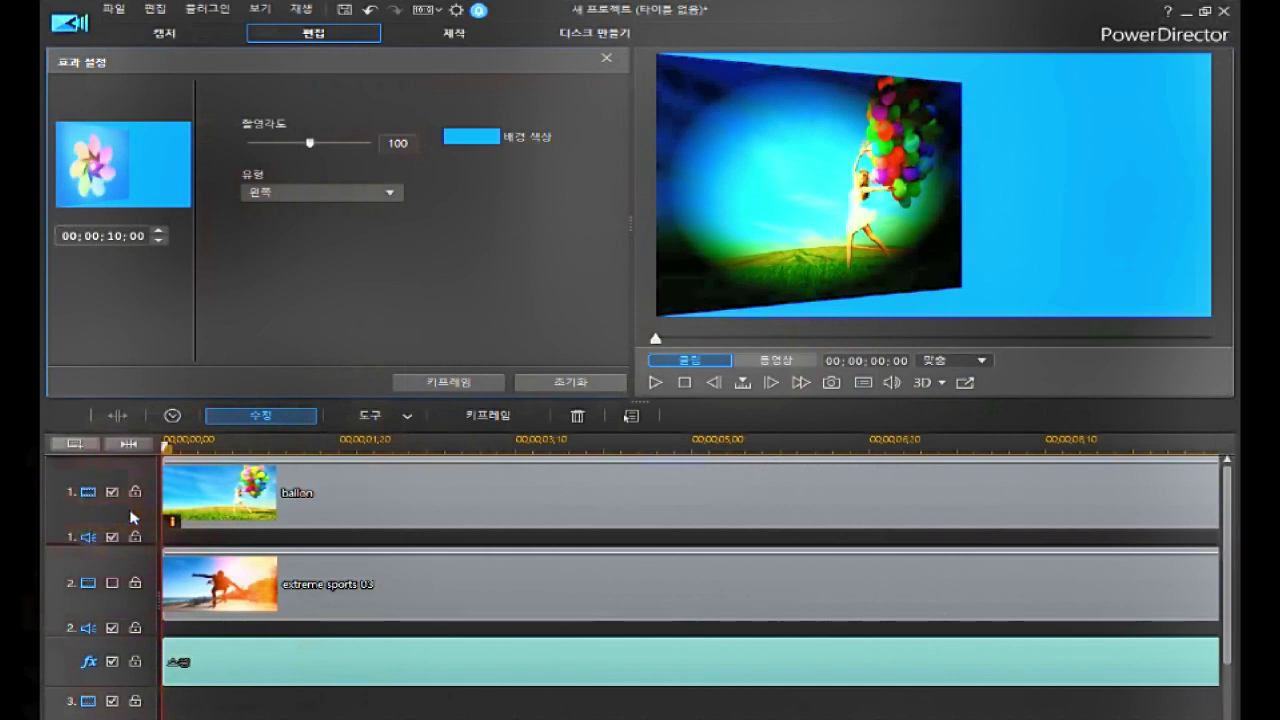
# Enable video track 2 and close the effect settings.
pyautogui.click(112, 584)
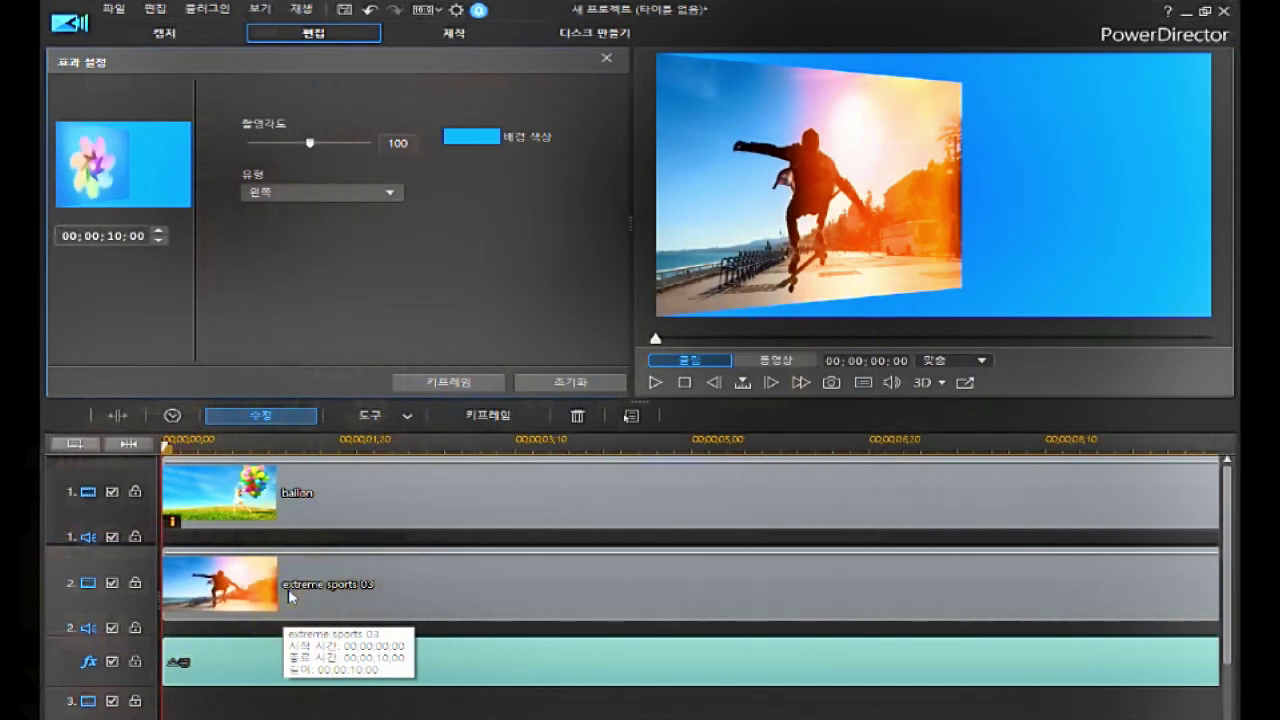
pyautogui.click(288, 589)
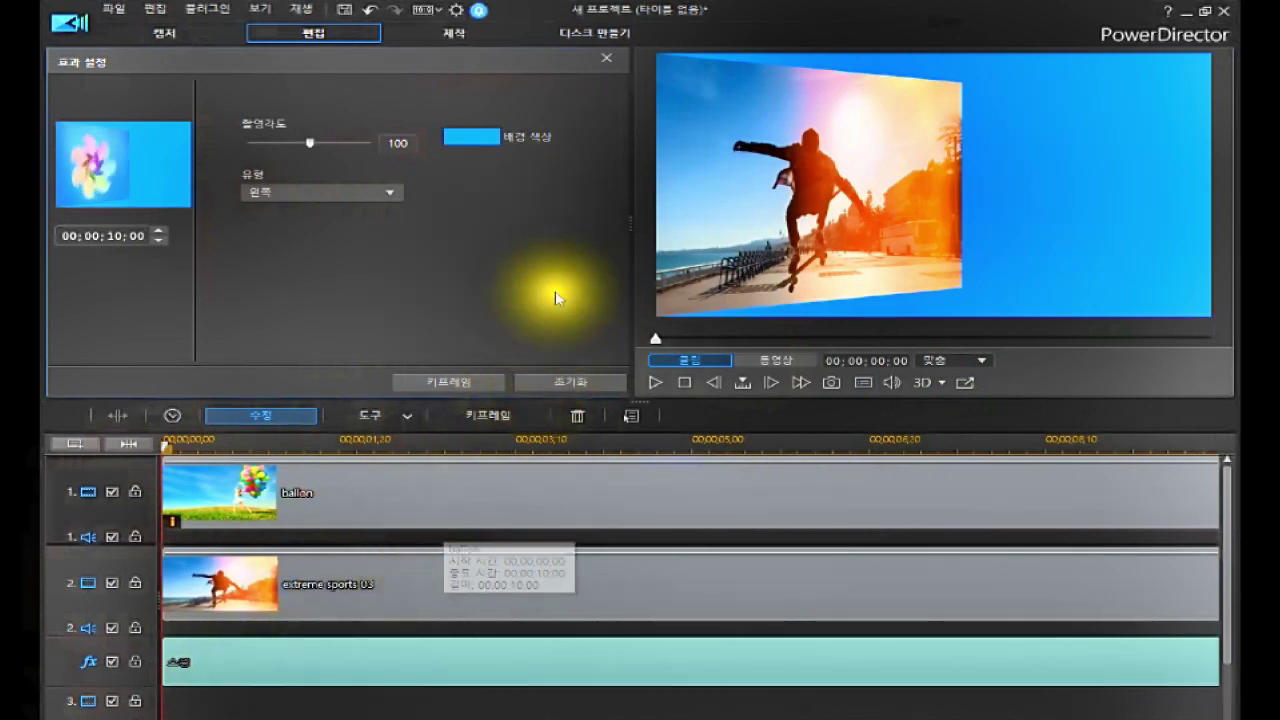
pyautogui.click(606, 58)
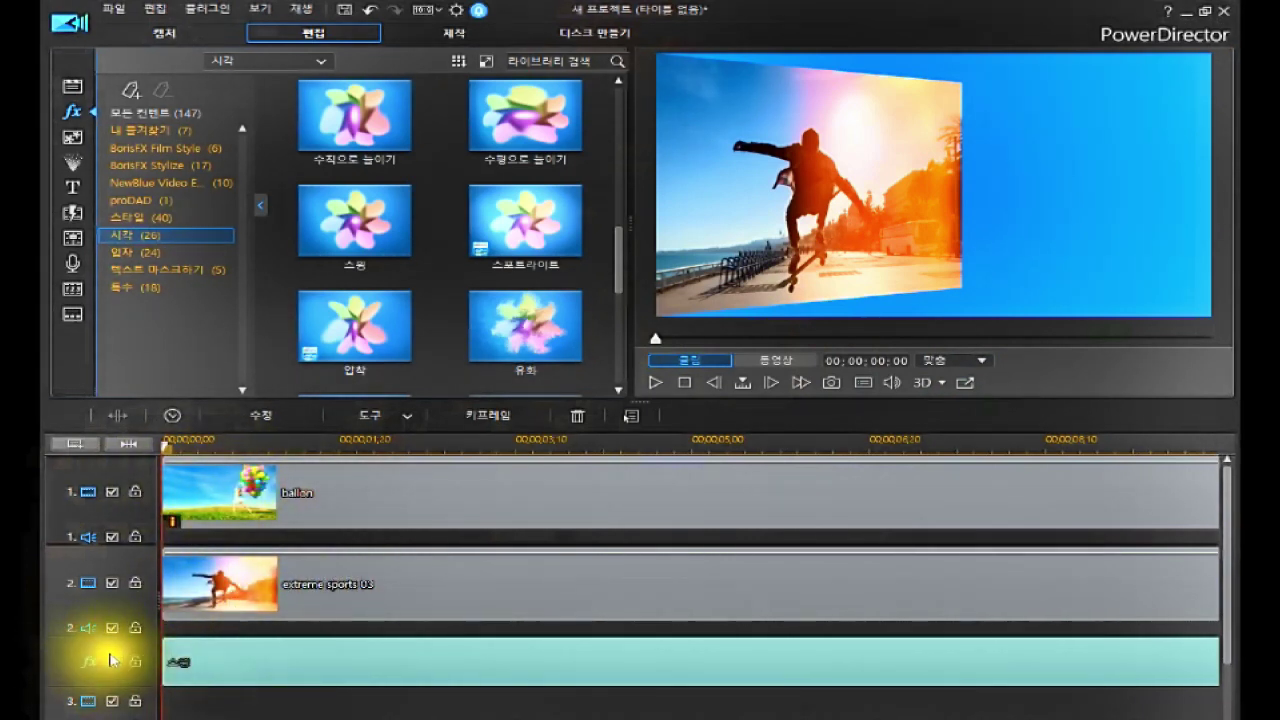
# Disable the effect track that holds the 스윙 effect.
pyautogui.click(247, 662)
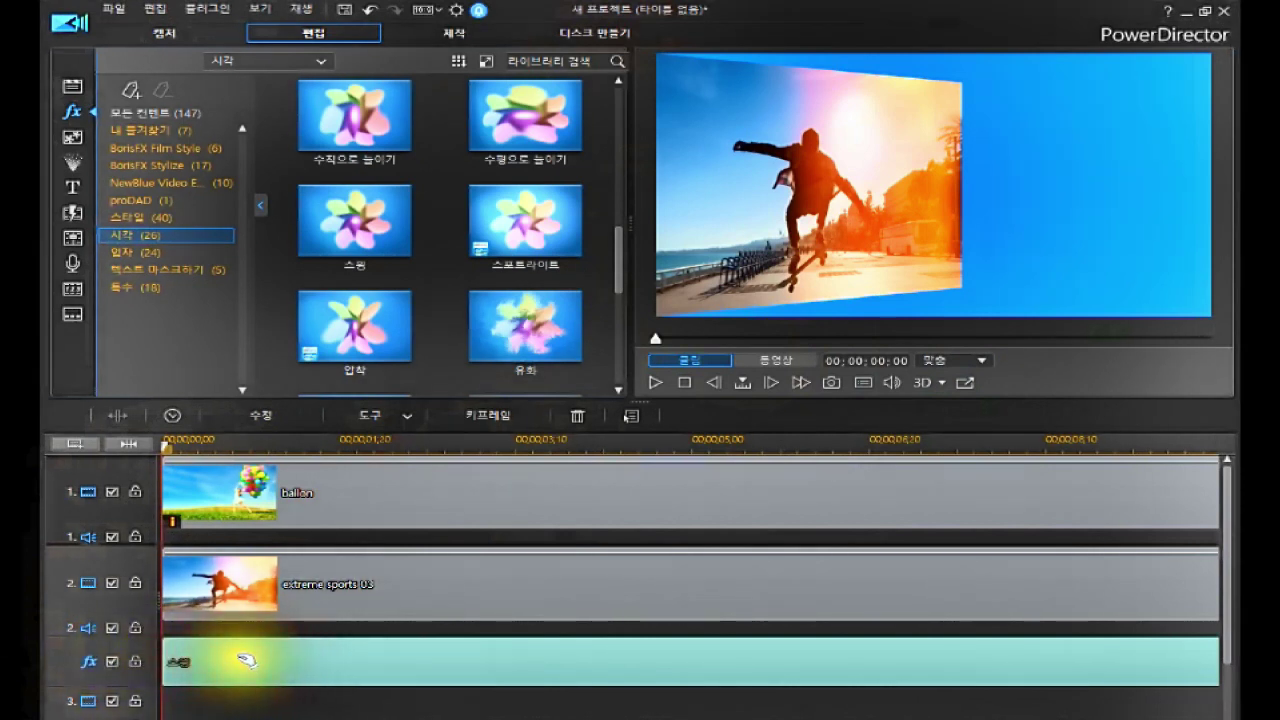
pyautogui.click(340, 250)
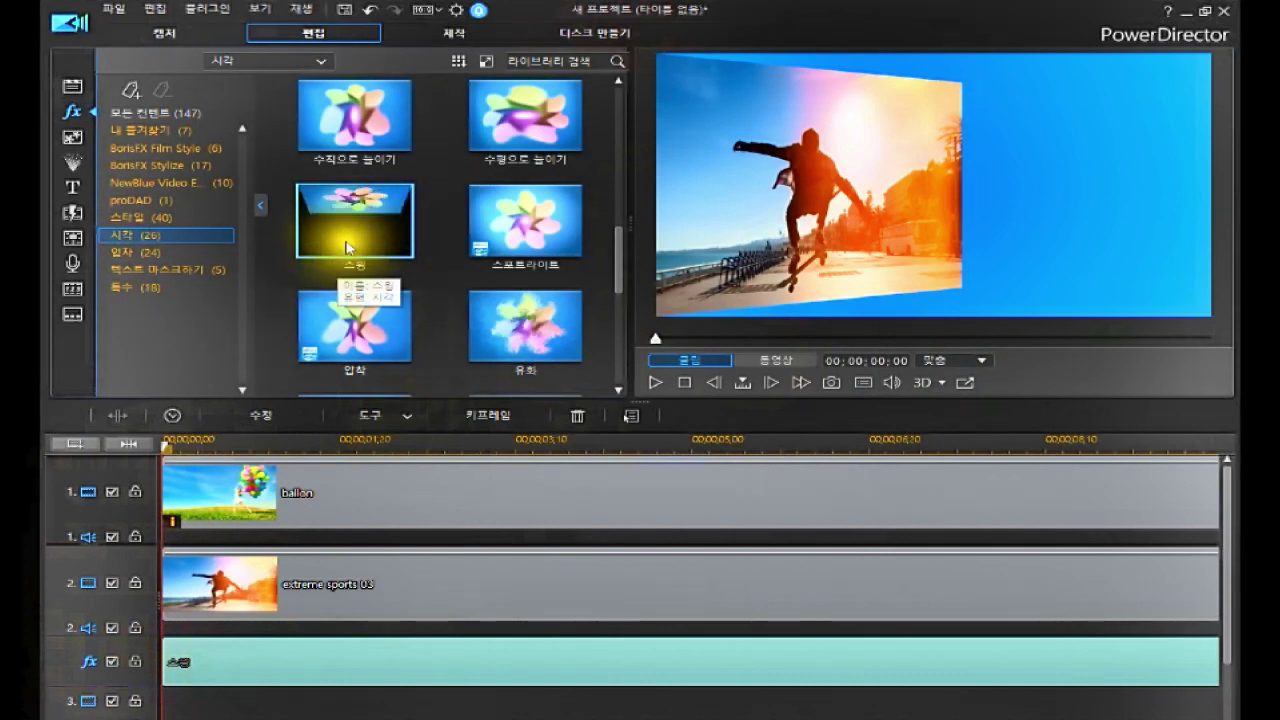
pyautogui.click(240, 675)
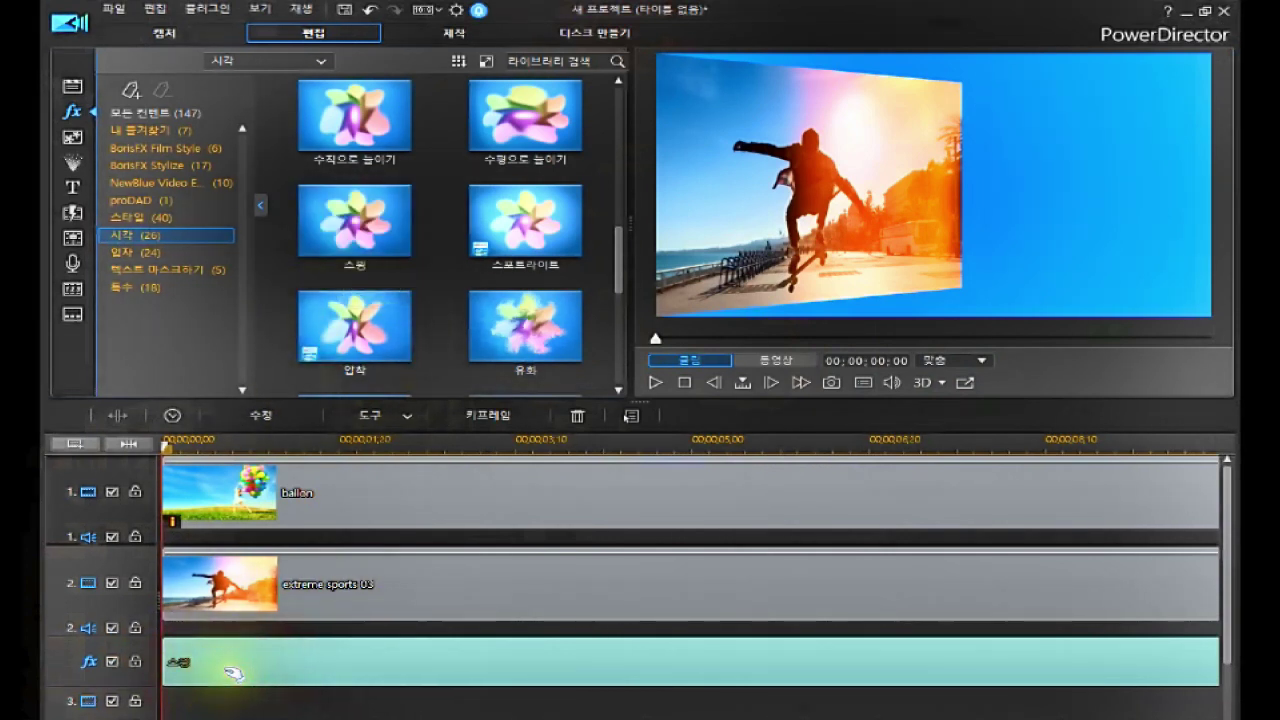
pyautogui.click(231, 668)
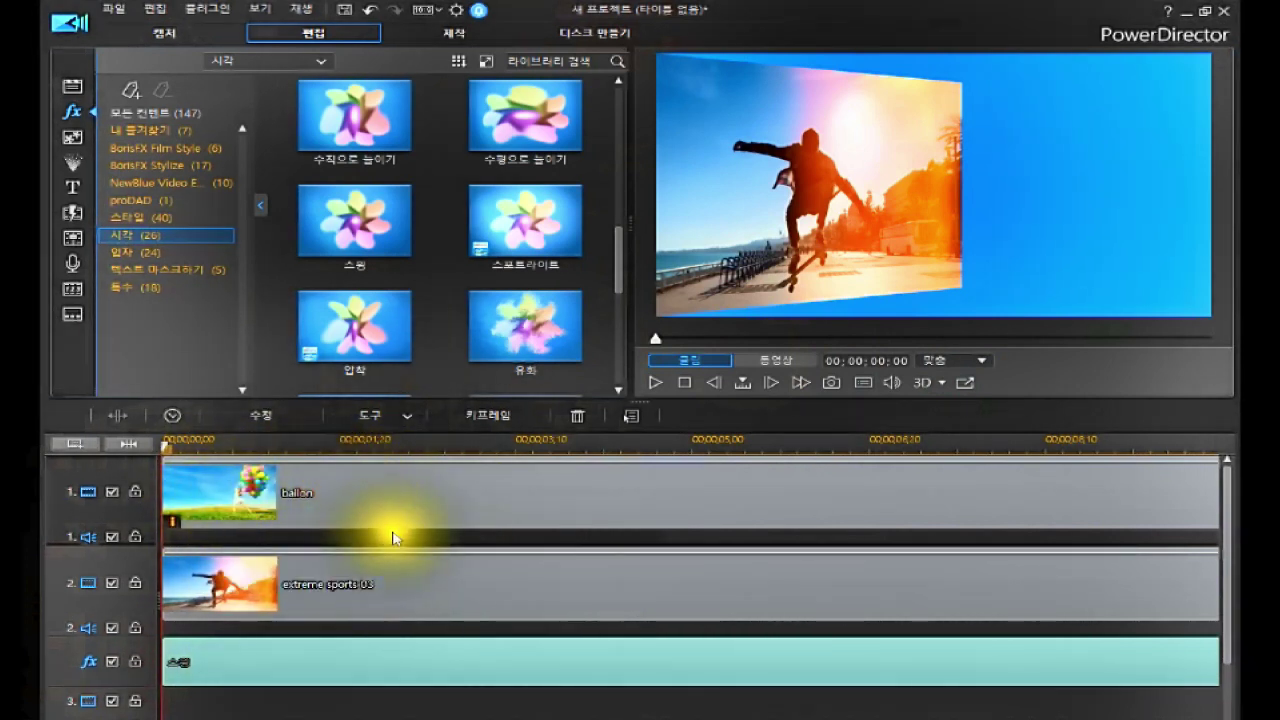
pyautogui.click(111, 662)
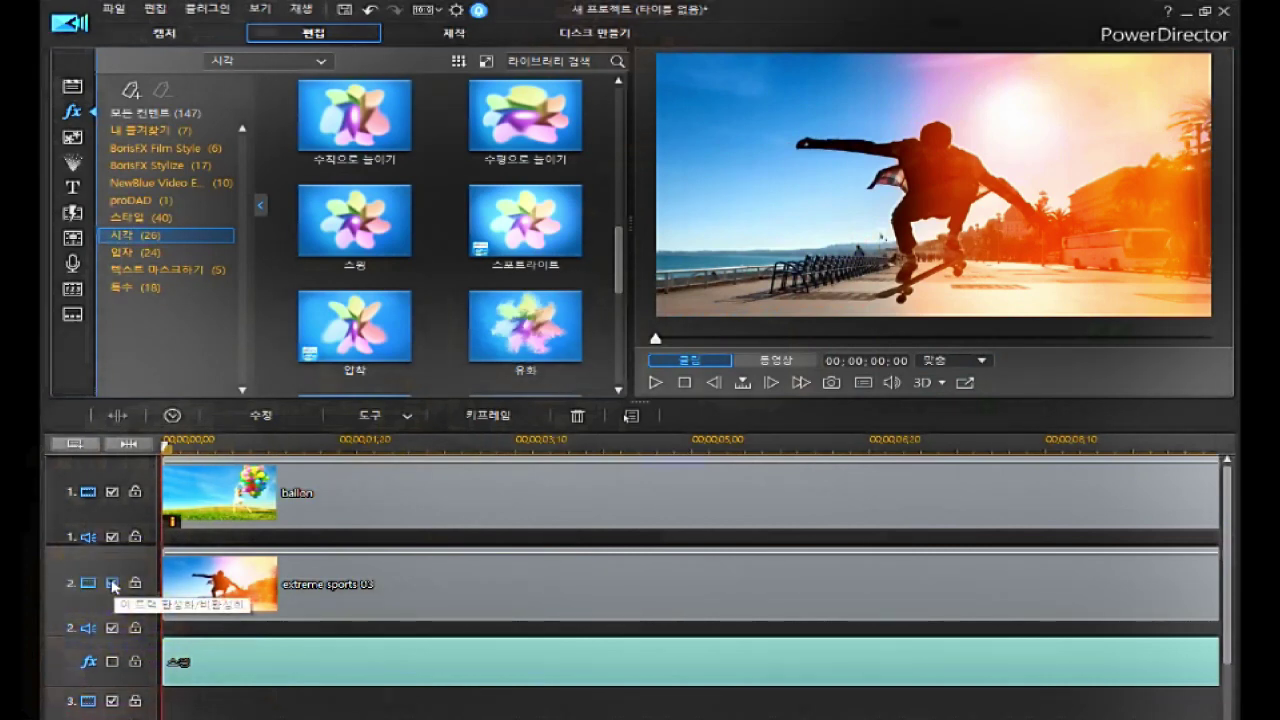
# Apply the 스윙 effect directly to the extreme sports 03 clip on video track 2.
pyautogui.click(187, 575)
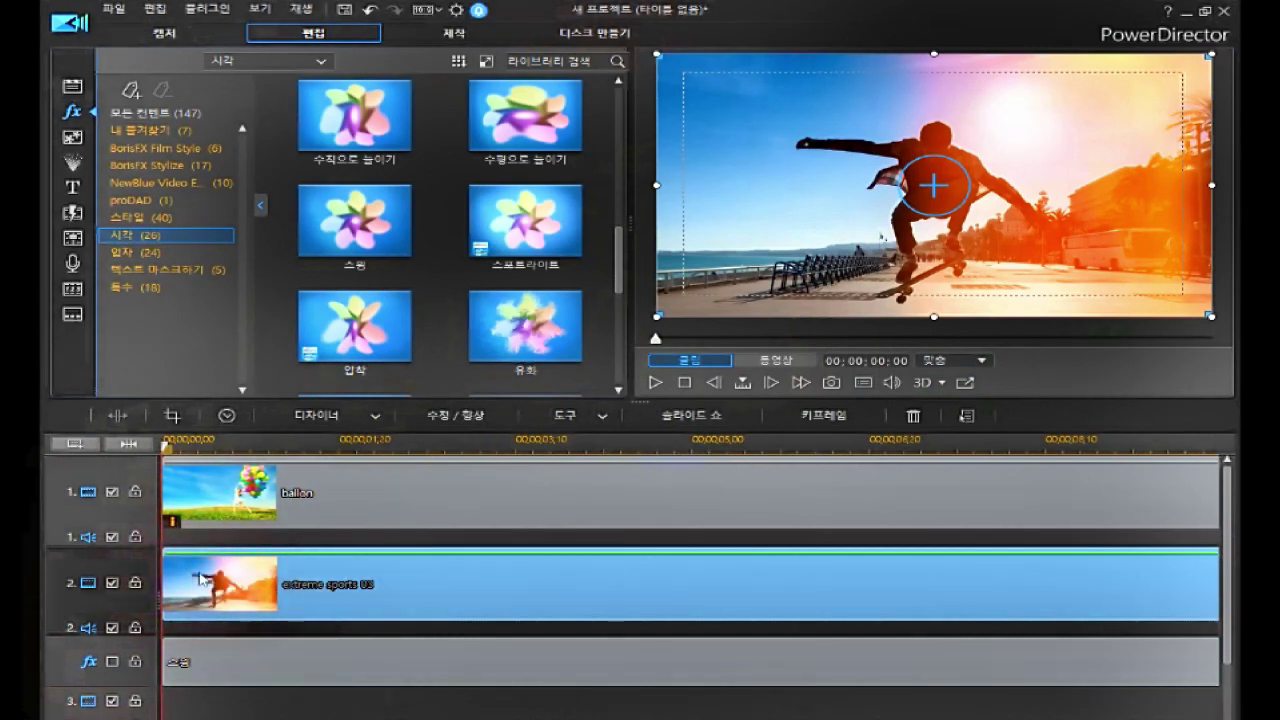
pyautogui.click(381, 223)
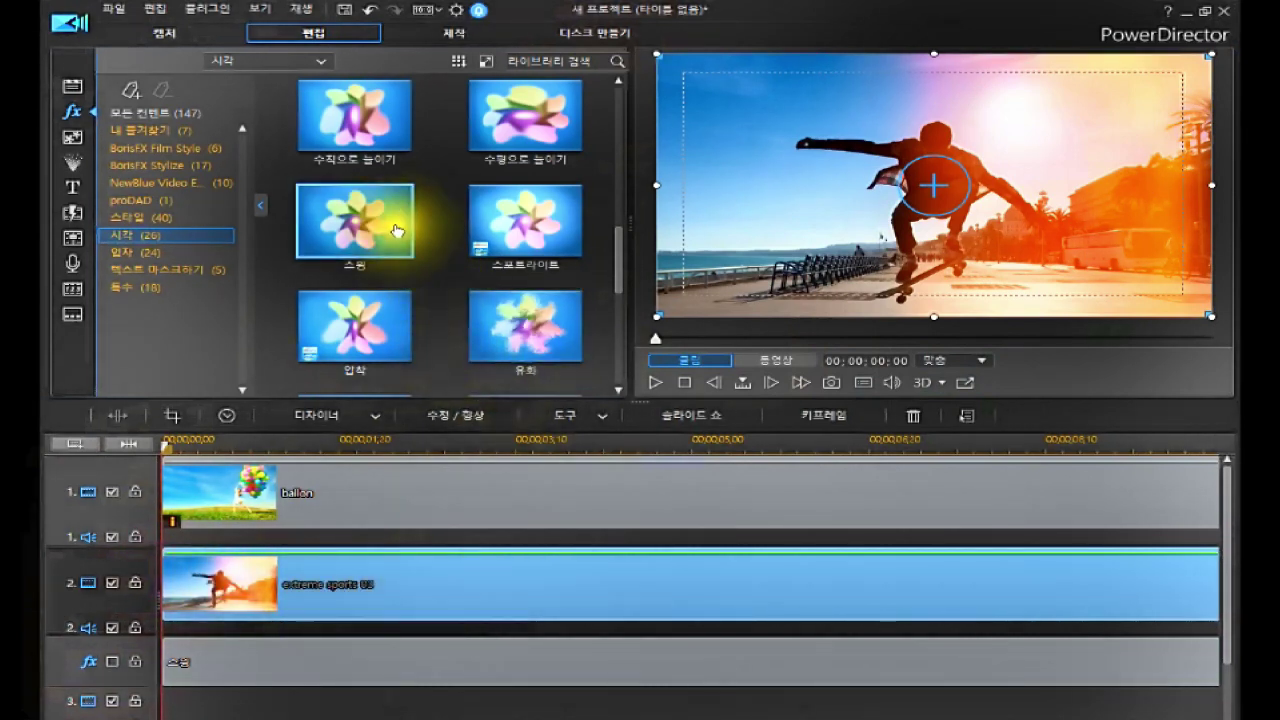
pyautogui.moveTo(381, 223); pyautogui.dragTo(179, 606)
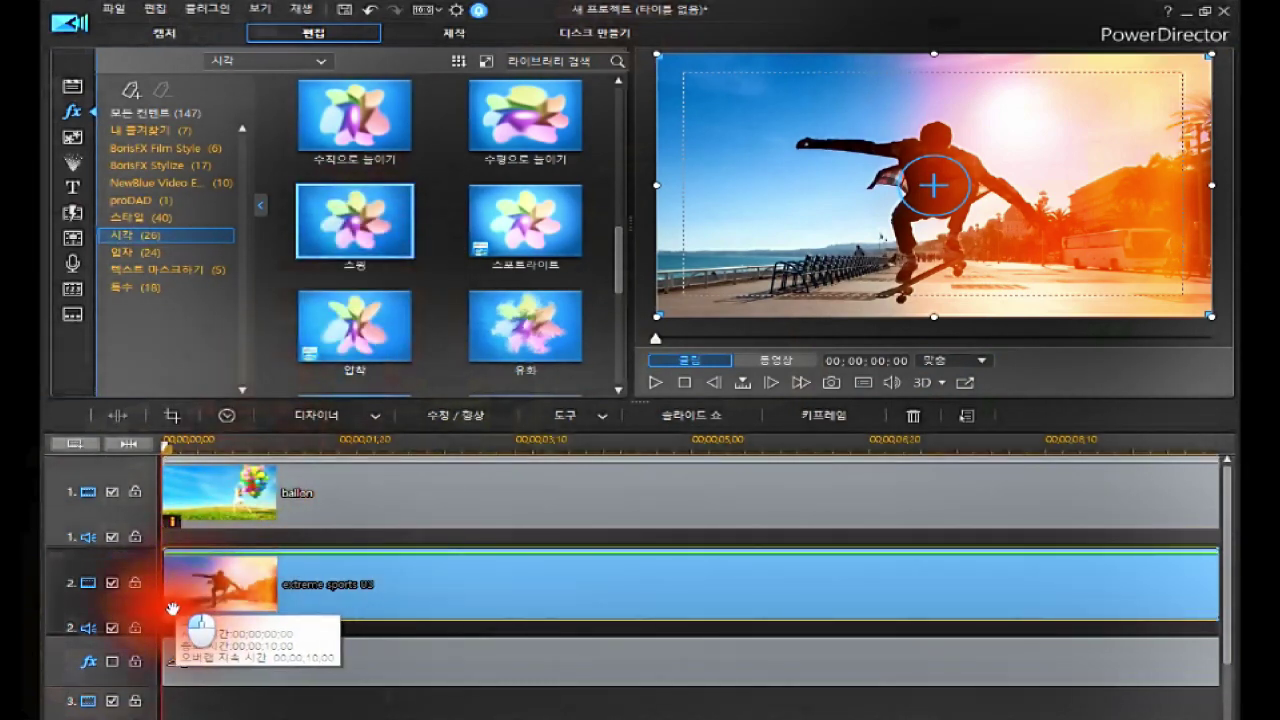
# Open the 스윙 effect settings of the extreme sports 03 clip and set 촬영각도 to 100 and 유형 to 왼쪽.
pyautogui.moveTo(173, 608); pyautogui.dragTo(186, 605)
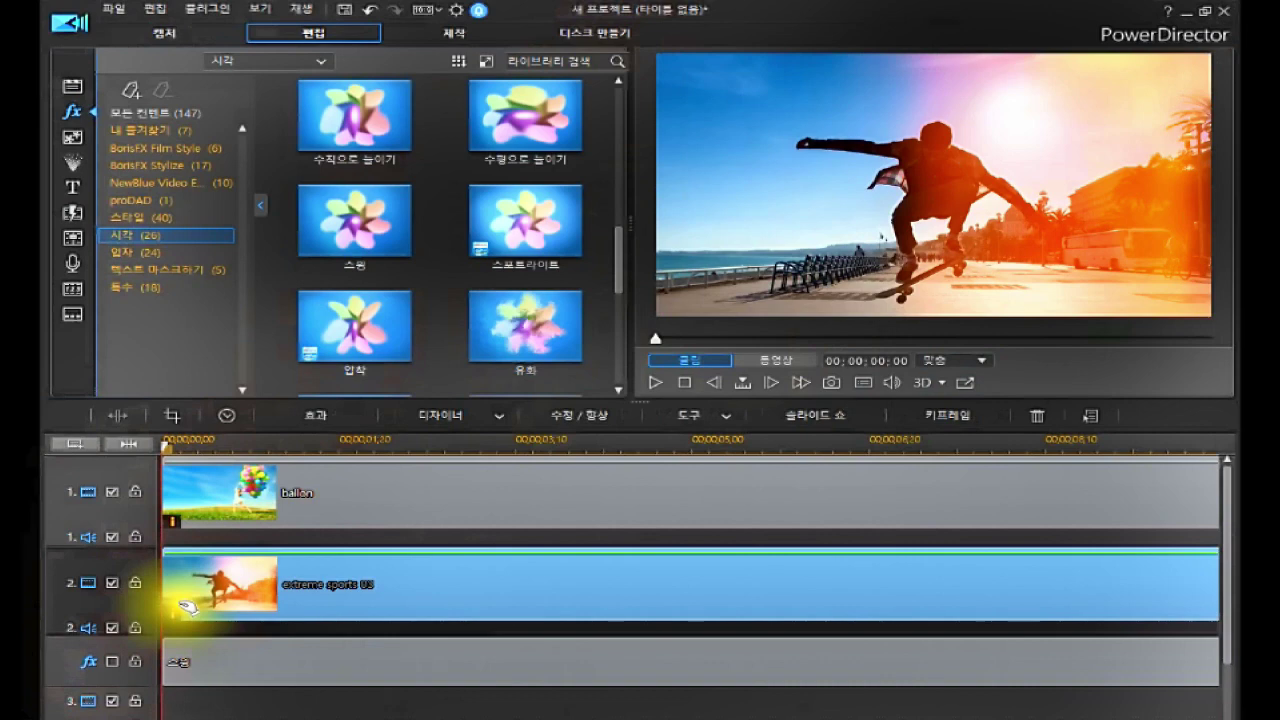
pyautogui.click(186, 604)
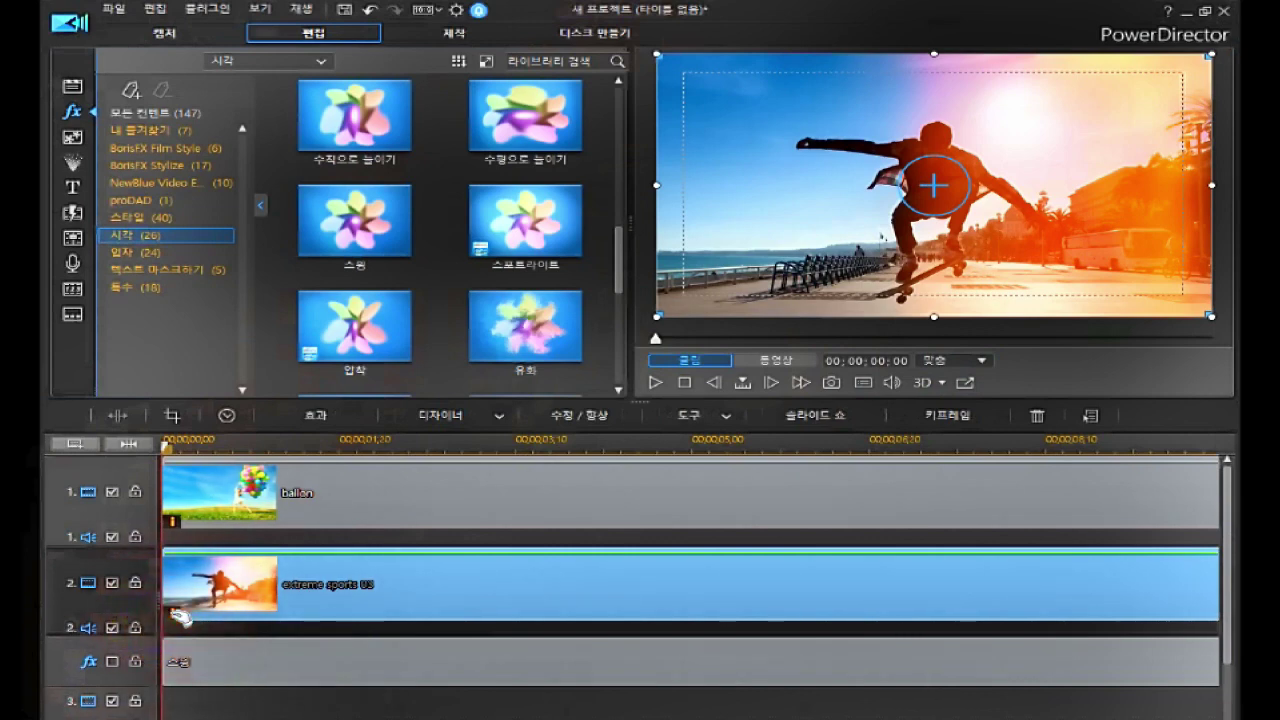
pyautogui.click(324, 410)
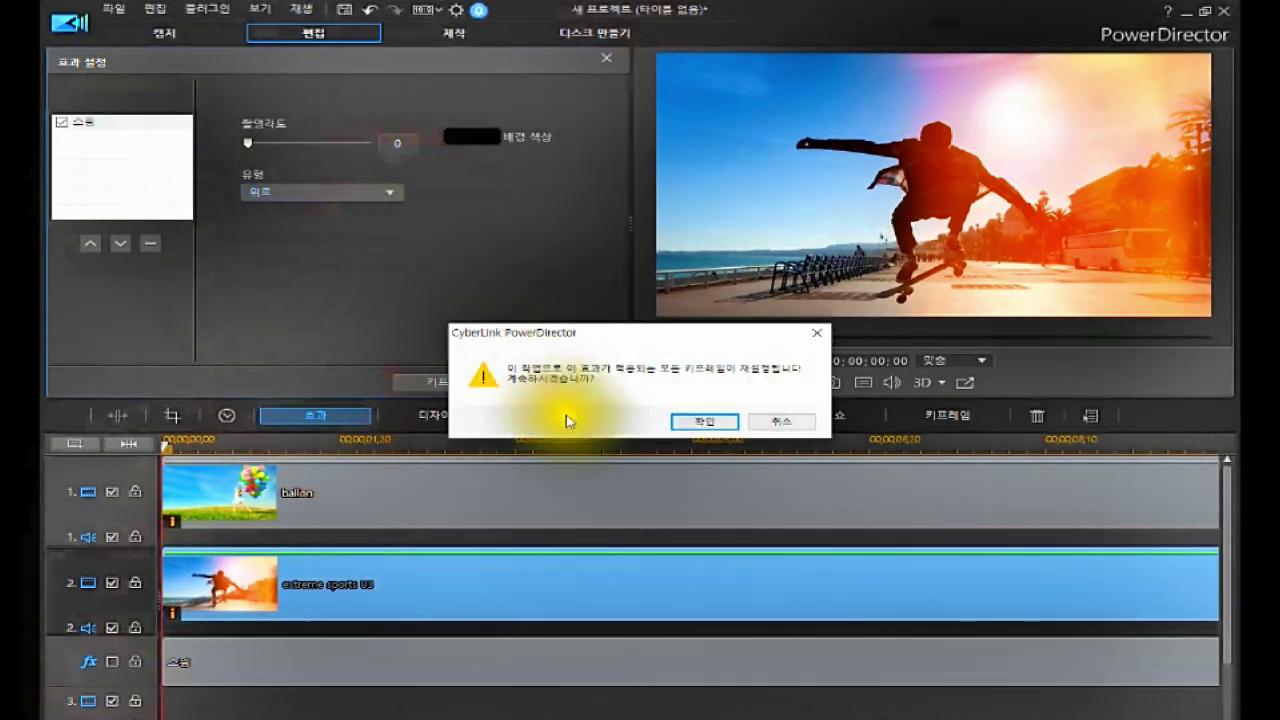
pyautogui.click(719, 418)
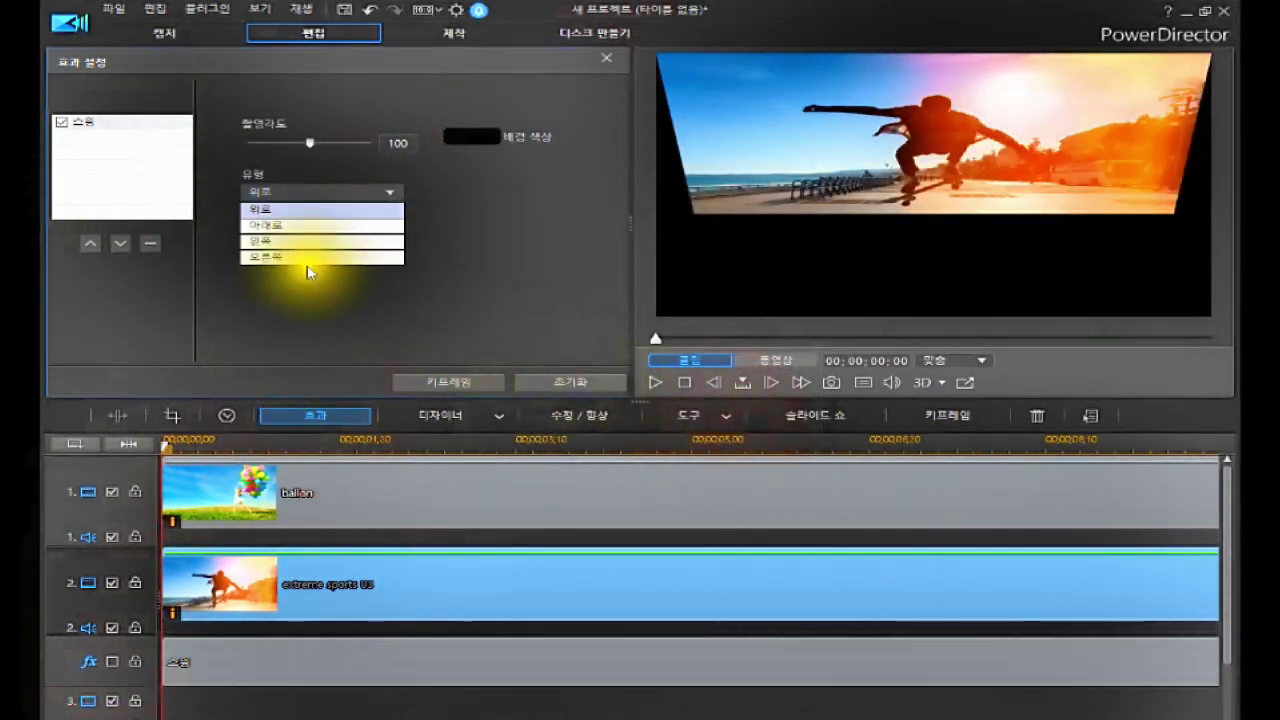
pyautogui.click(275, 236)
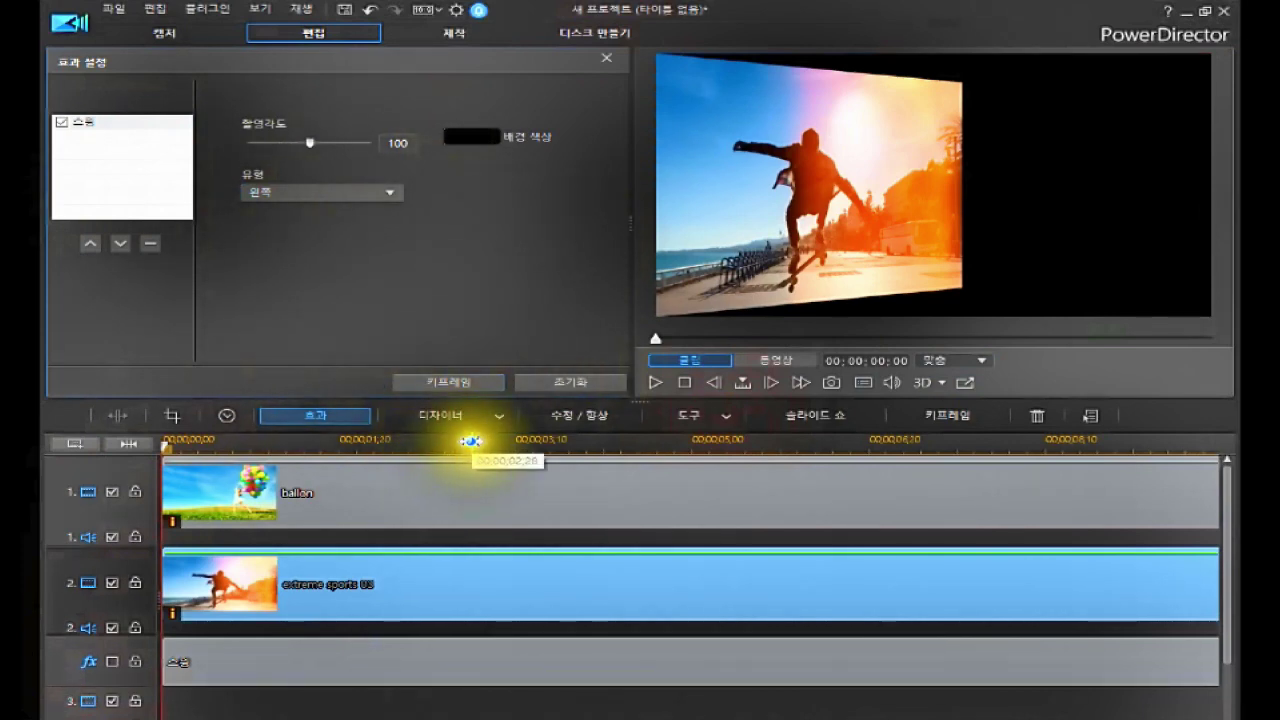
pyautogui.click(566, 380)
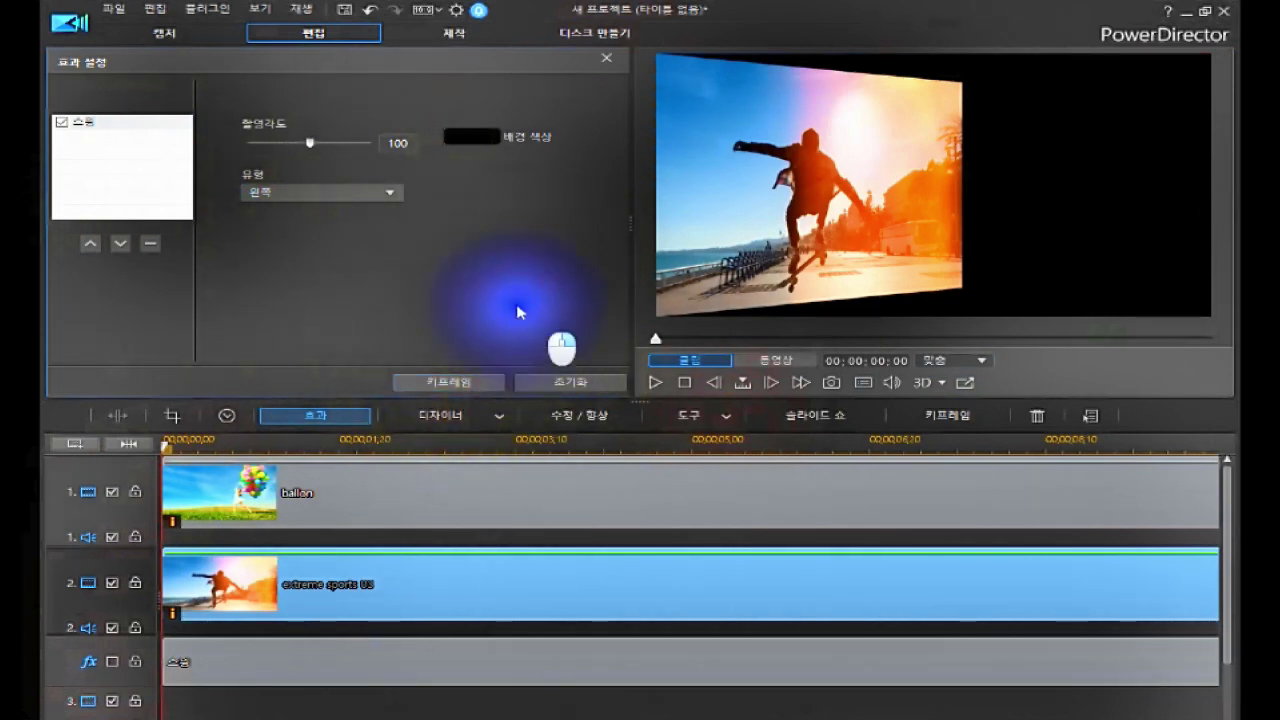
# Set the 스윙 effect's background colour to the bright blue basic colour.
pyautogui.click(474, 136)
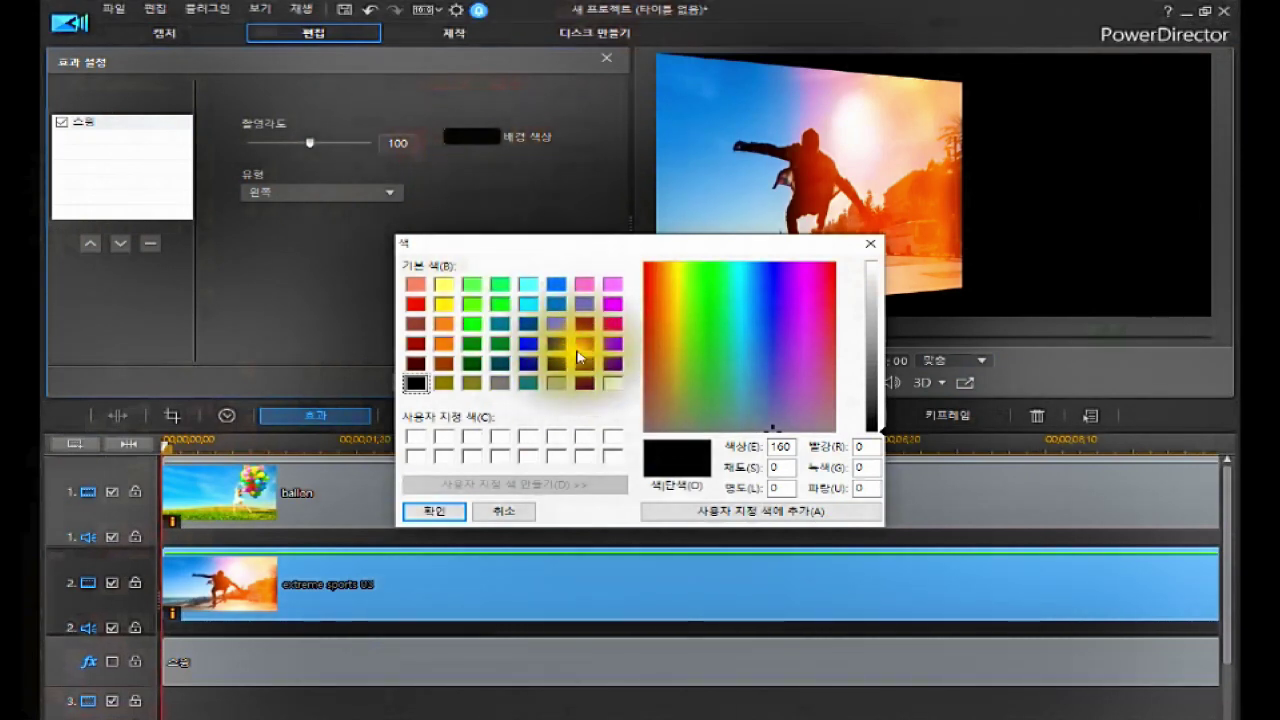
pyautogui.click(555, 284)
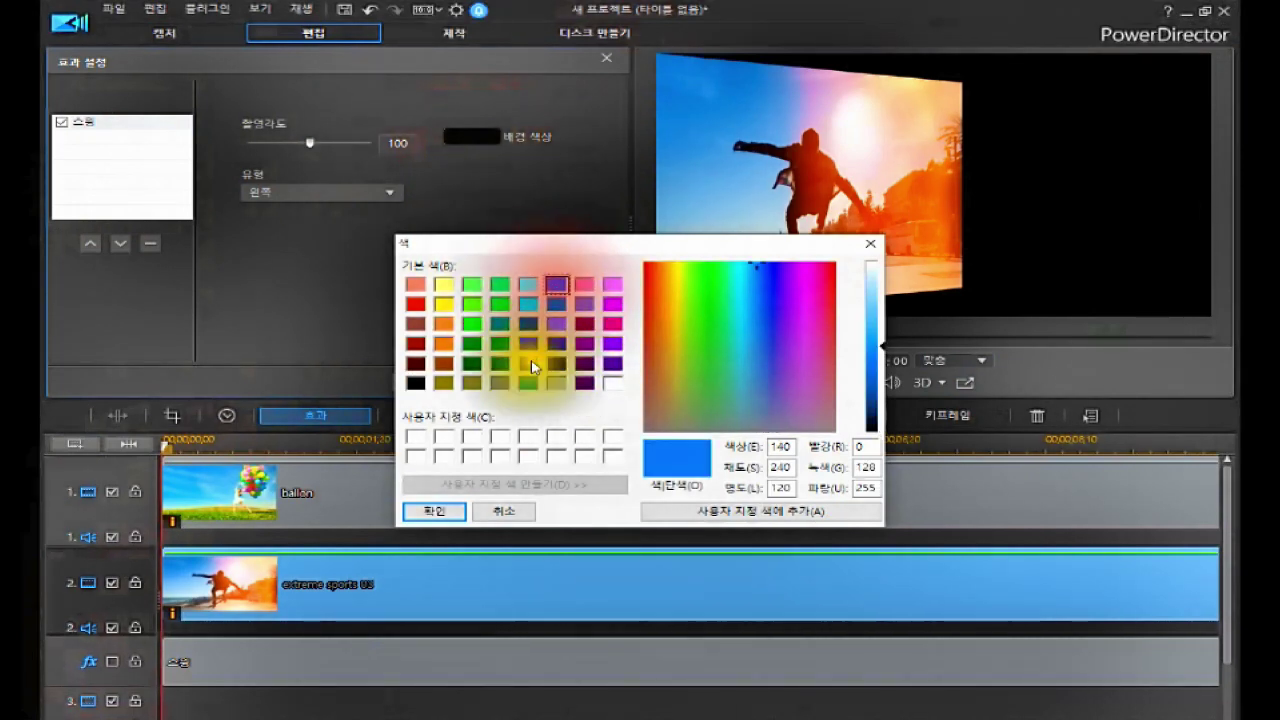
pyautogui.click(433, 510)
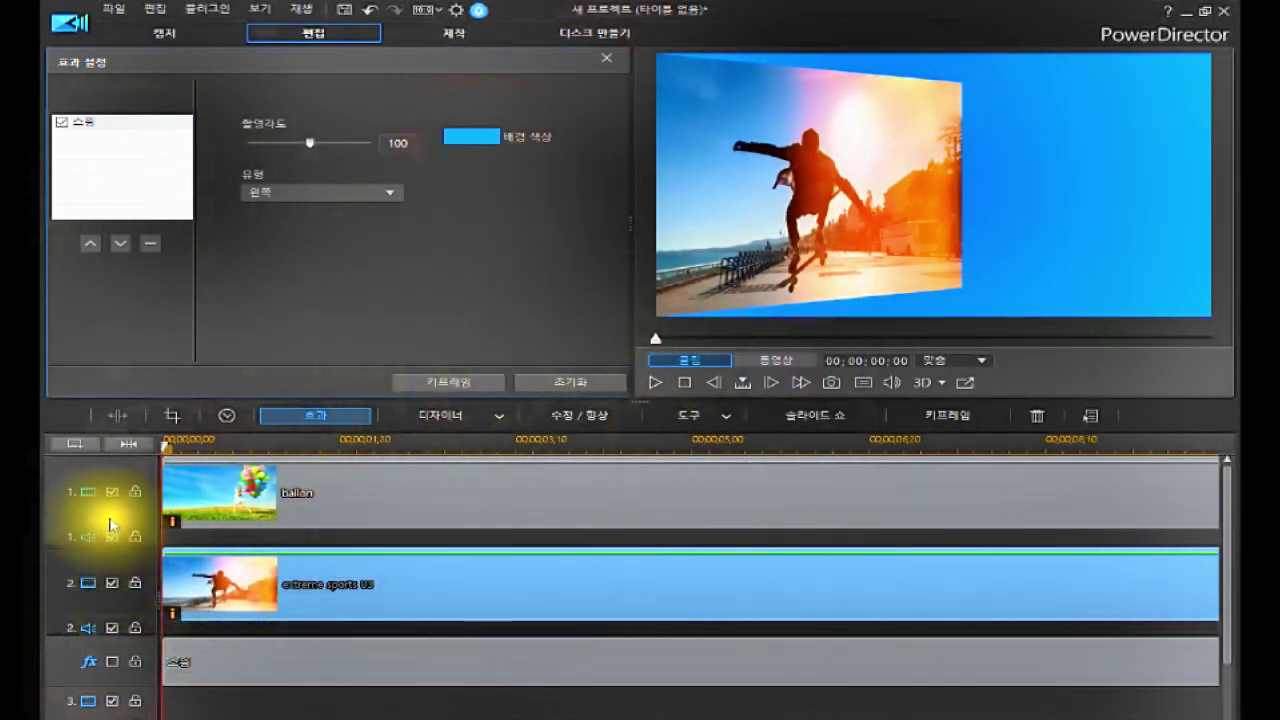
# Swap video tracks 1 and 2 so that extreme sports 03 is on track 1 and ballon on track 2.
pyautogui.click(113, 586)
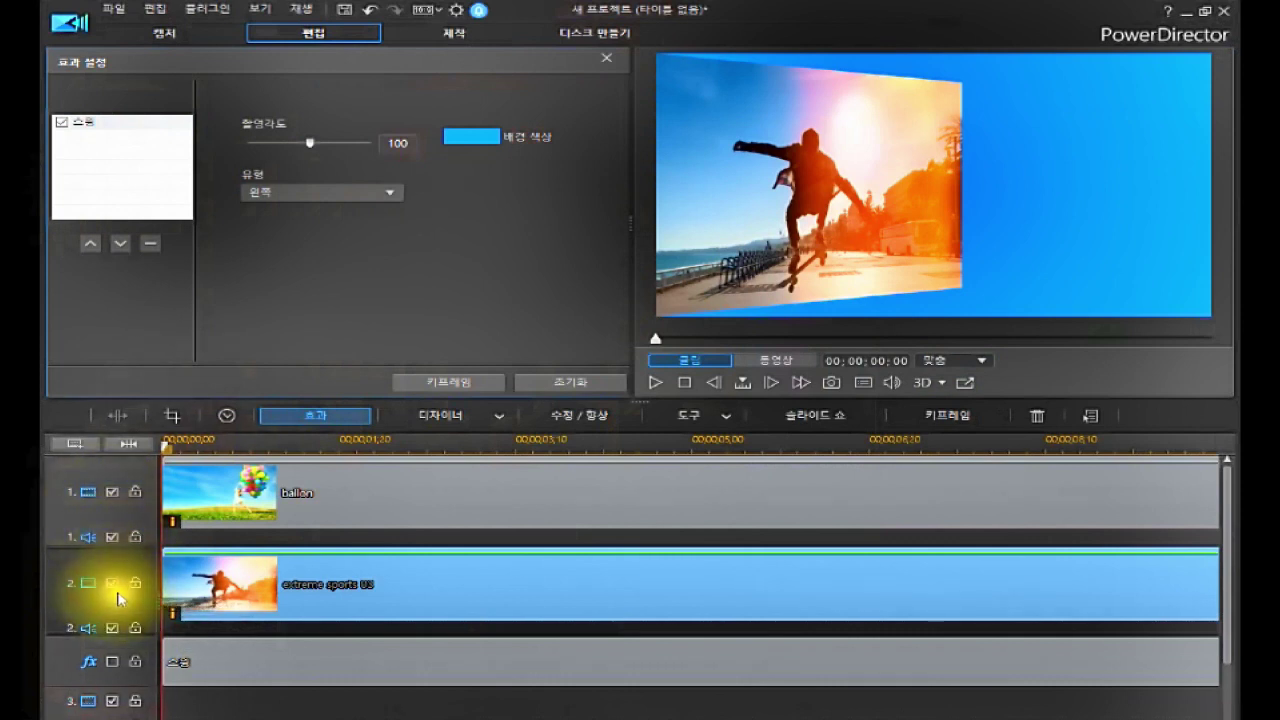
pyautogui.click(136, 588)
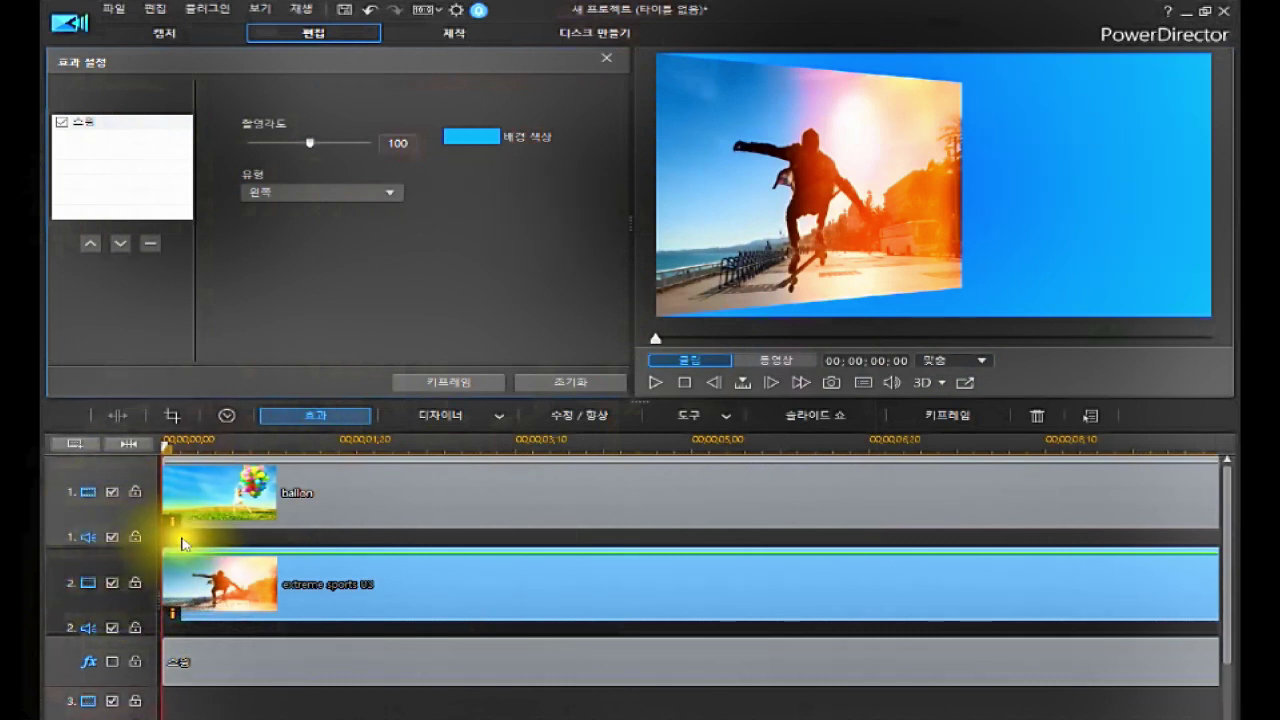
pyautogui.click(136, 600)
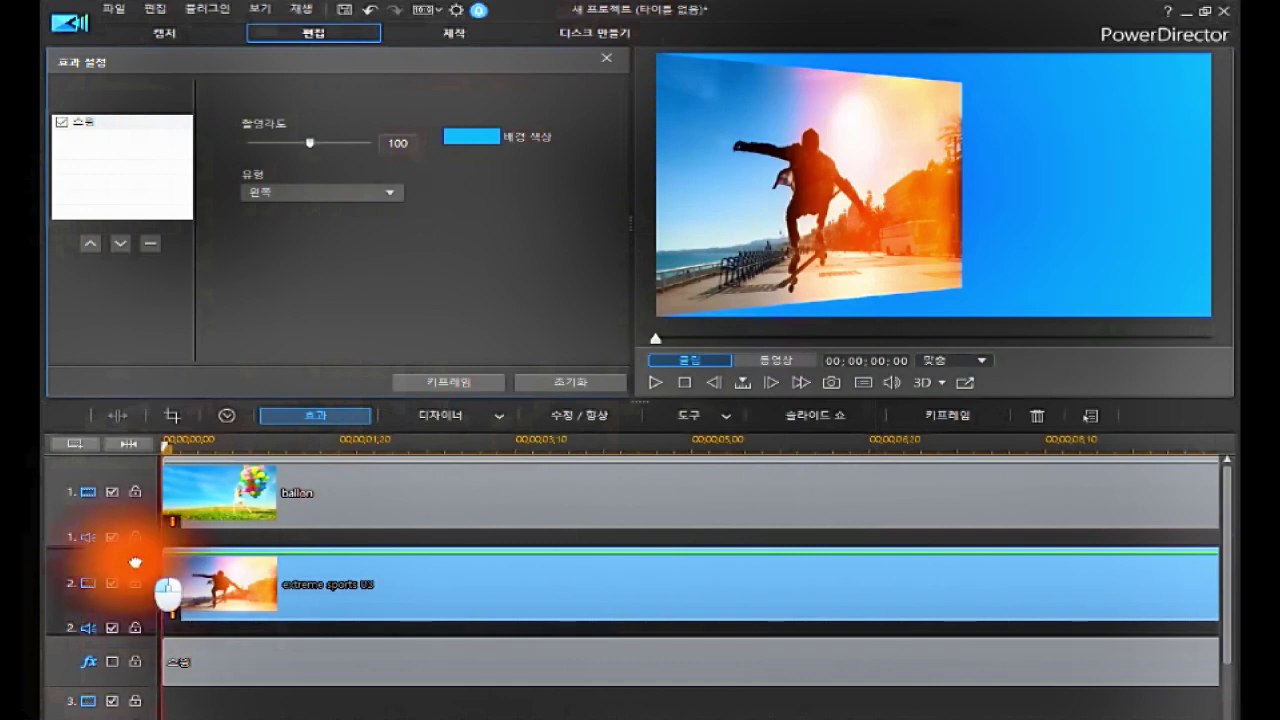
pyautogui.click(135, 490)
pyautogui.moveTo(197, 546); pyautogui.dragTo(250, 590)
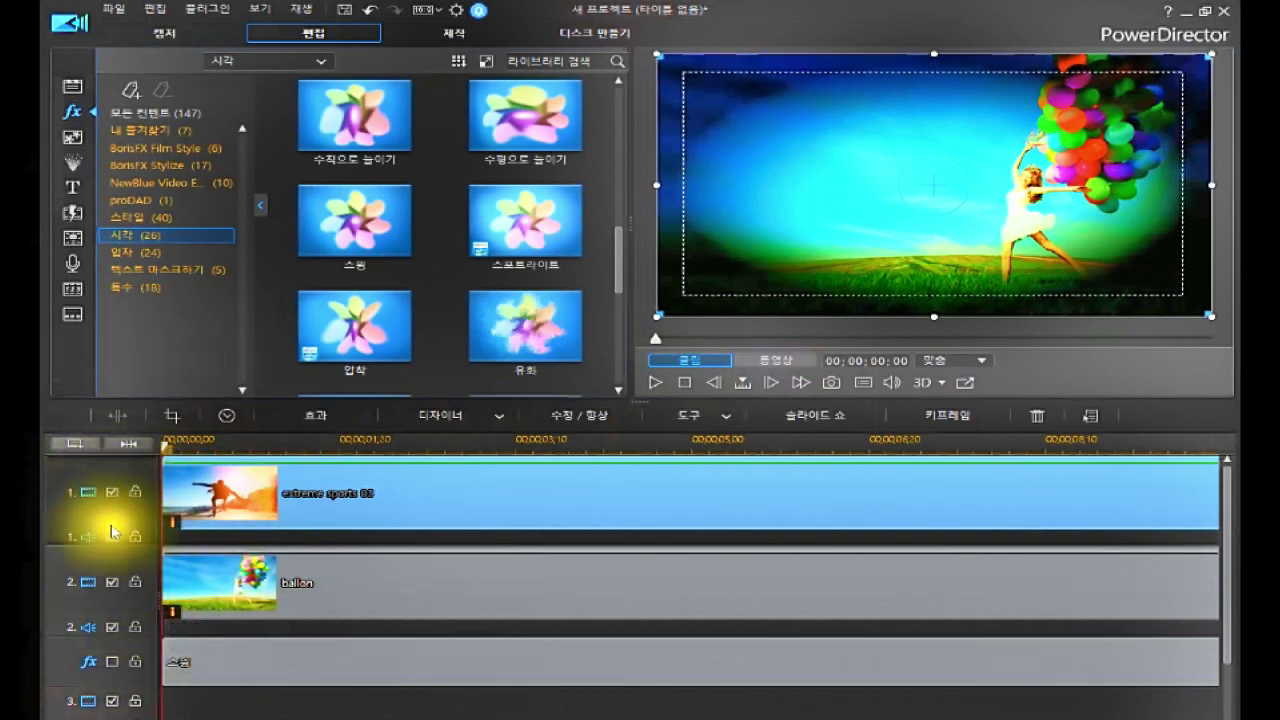
# Shrink the ballon clip in the preview to roughly half size and place it over the blue area beside the skater.
pyautogui.click(245, 590)
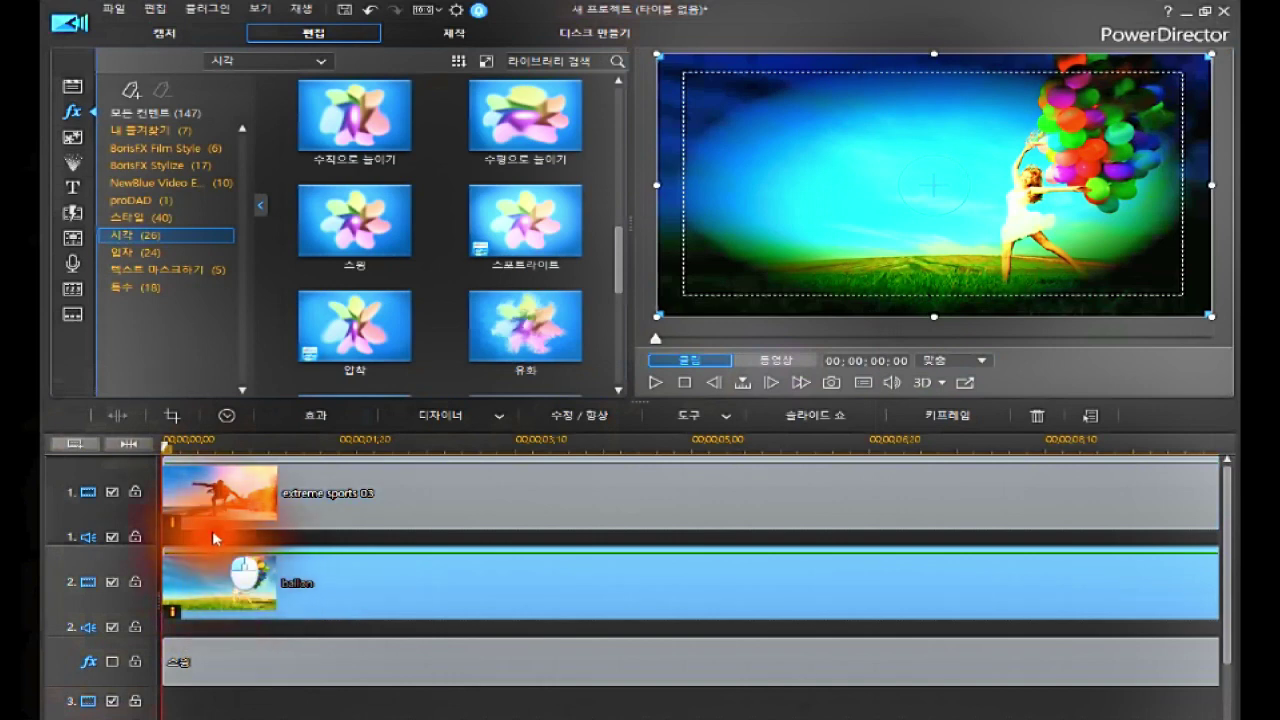
pyautogui.click(195, 587)
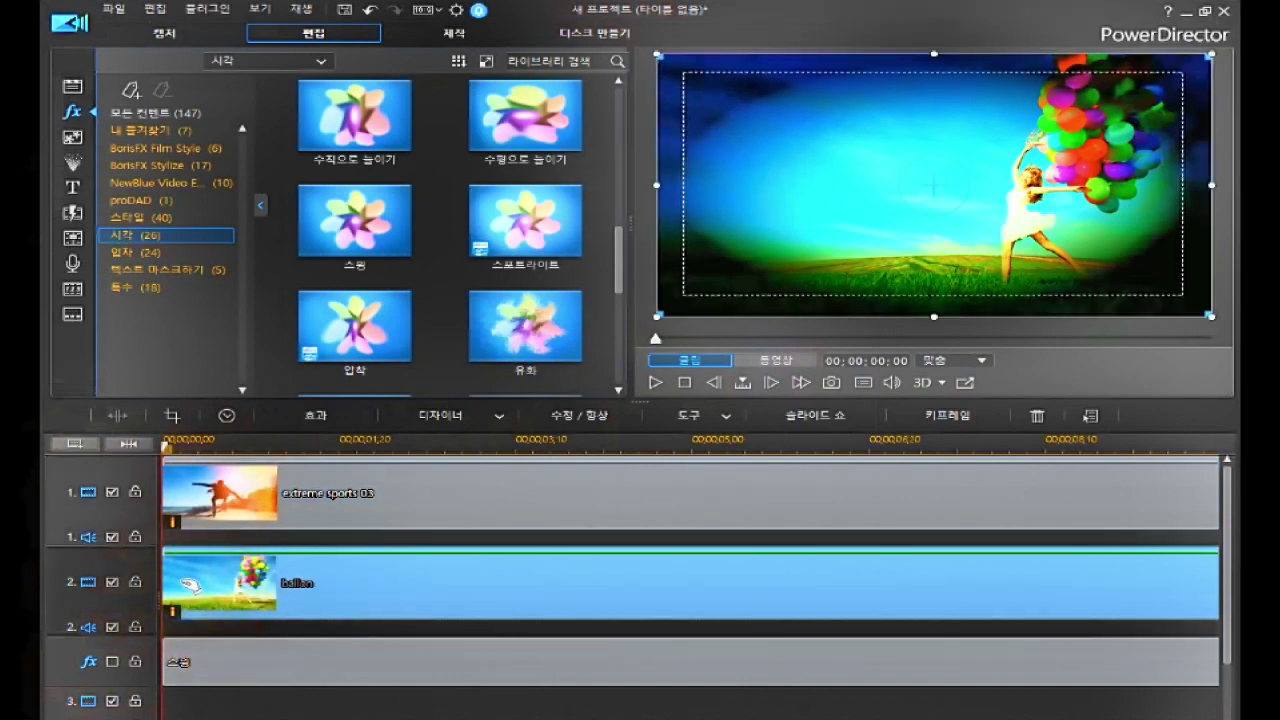
pyautogui.click(199, 581)
pyautogui.click(196, 582)
pyautogui.click(197, 583)
pyautogui.click(197, 583)
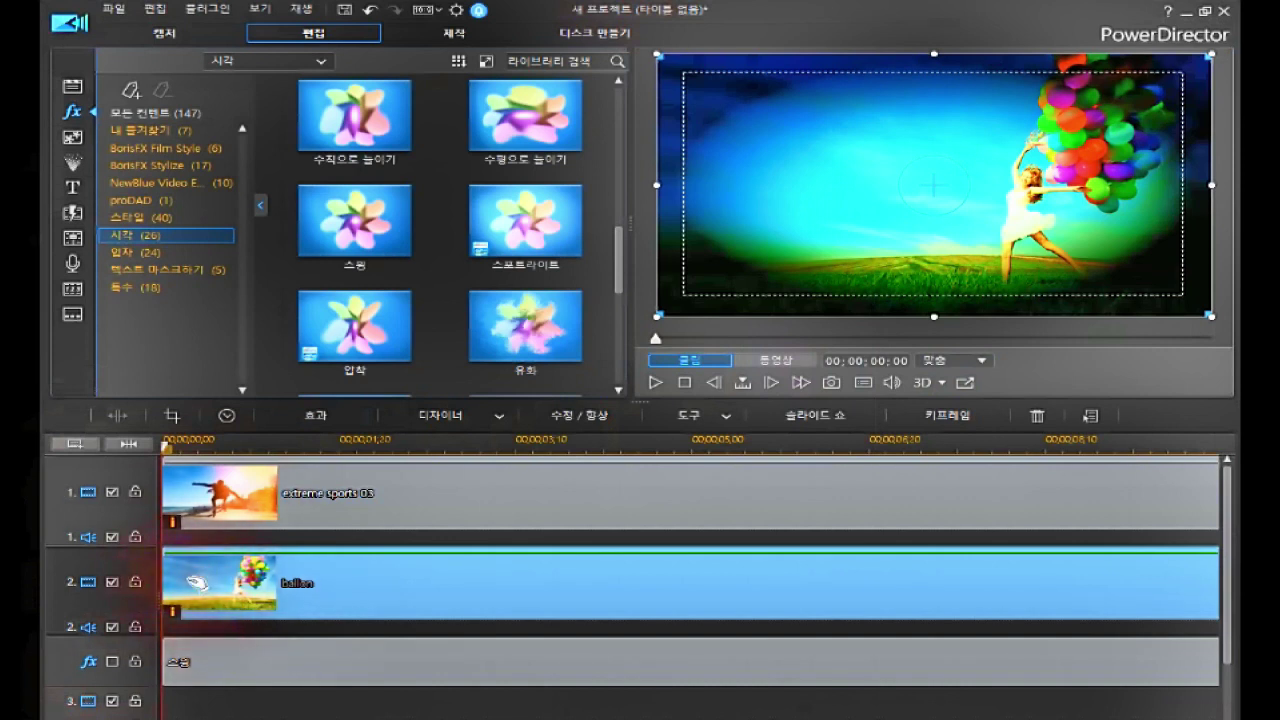
pyautogui.click(197, 583)
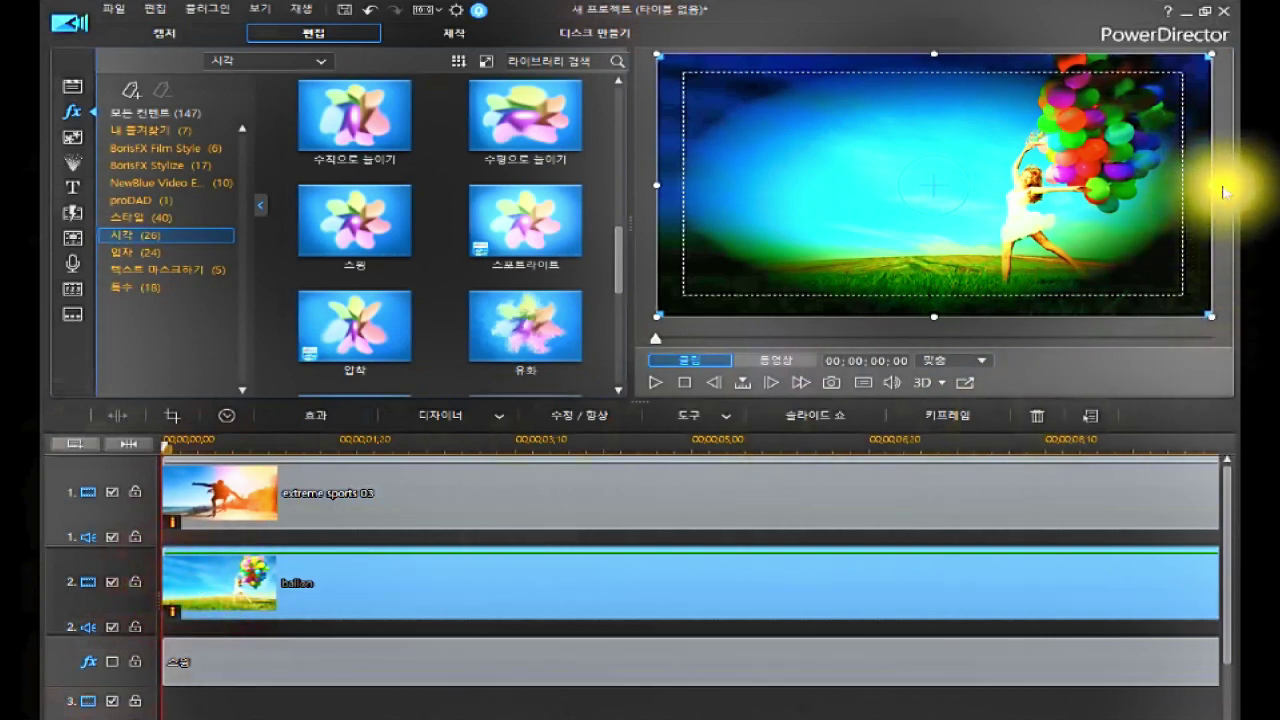
pyautogui.moveTo(1222, 190); pyautogui.dragTo(957, 210)
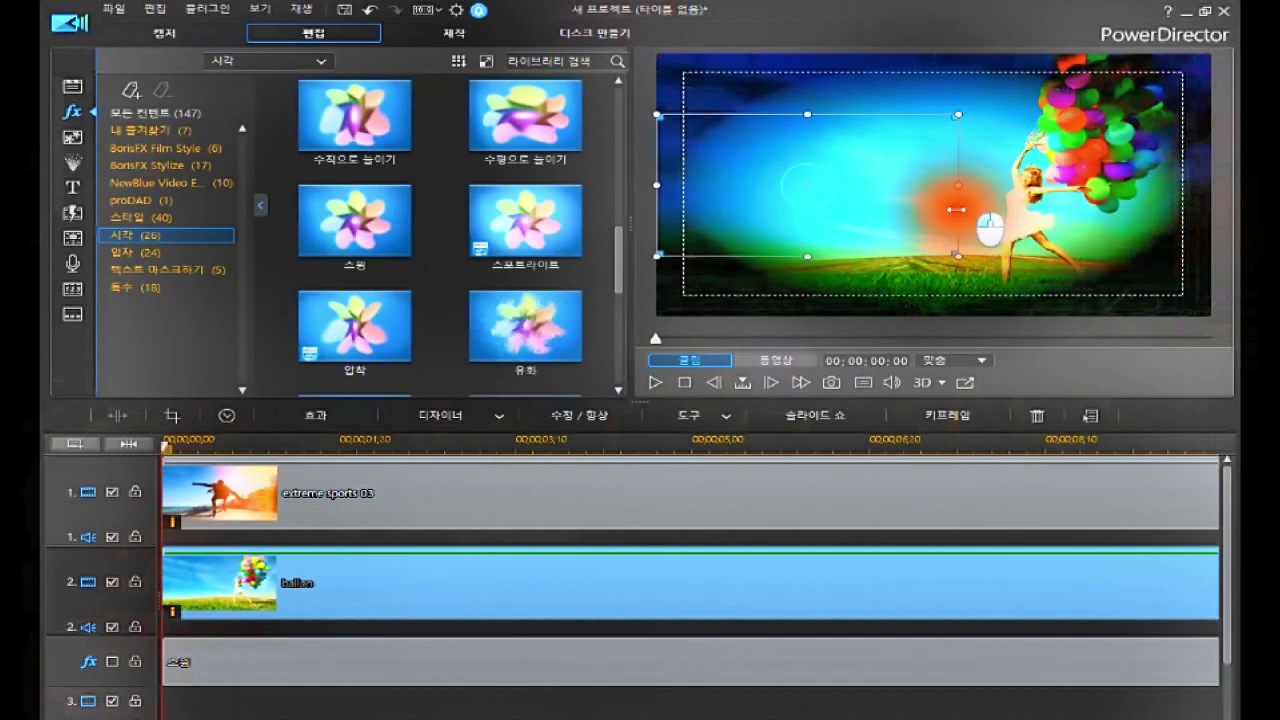
pyautogui.moveTo(957, 210); pyautogui.dragTo(1080, 173)
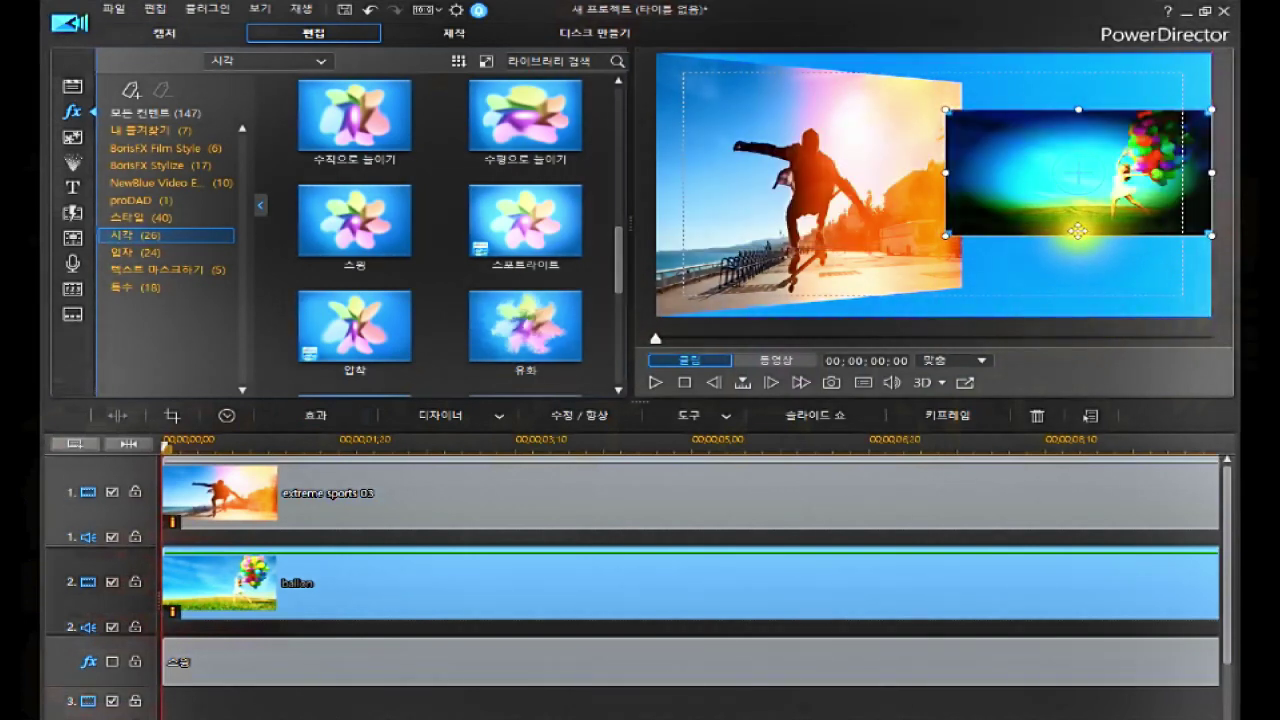
pyautogui.moveTo(1077, 234); pyautogui.dragTo(1085, 272)
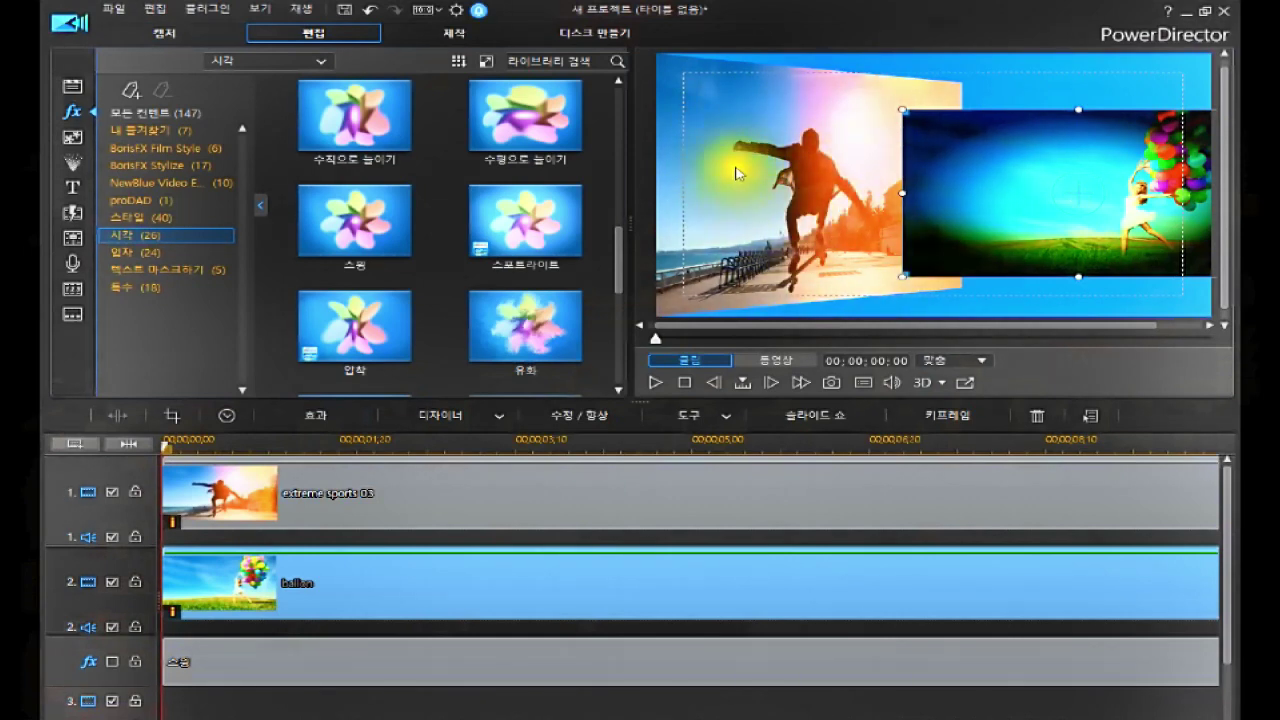
pyautogui.moveTo(808, 245); pyautogui.dragTo(1043, 192)
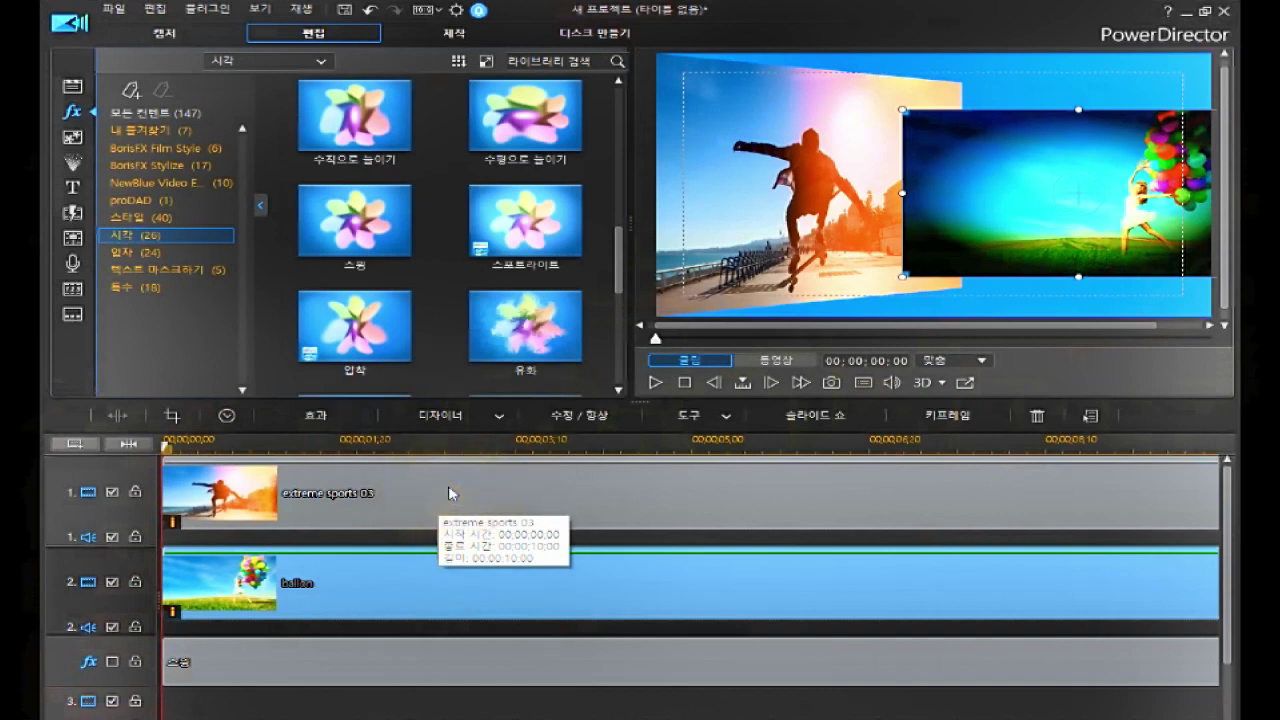
# Try to apply the 스윙 effect again to the extreme sports 03 clip on video track 1.
pyautogui.click(231, 503)
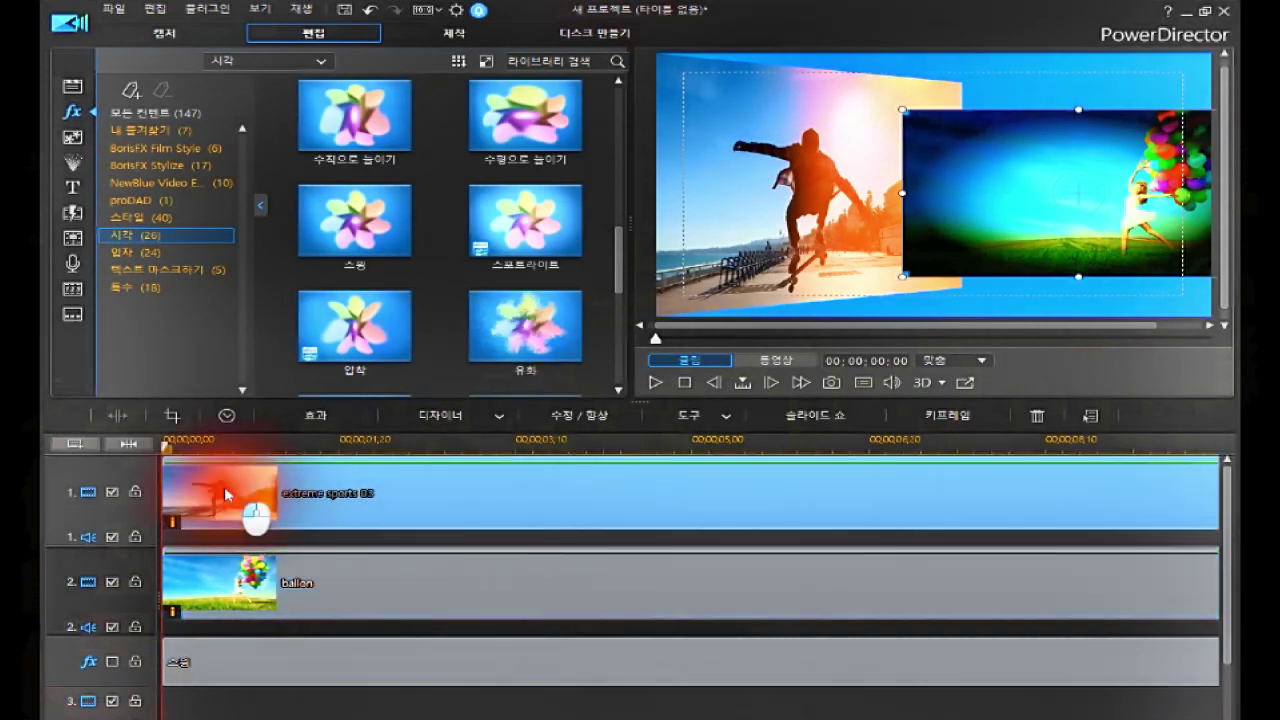
pyautogui.click(226, 493)
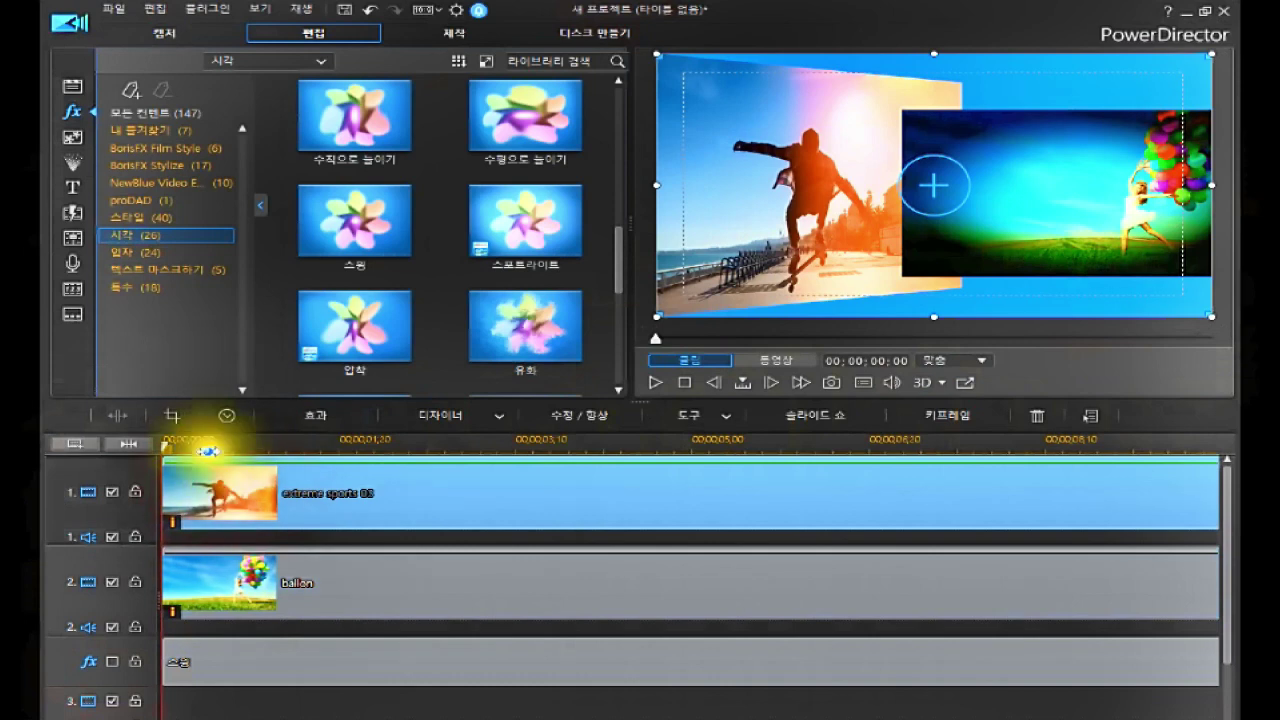
pyautogui.click(352, 235)
pyautogui.moveTo(352, 228); pyautogui.dragTo(185, 518)
pyautogui.click(710, 422)
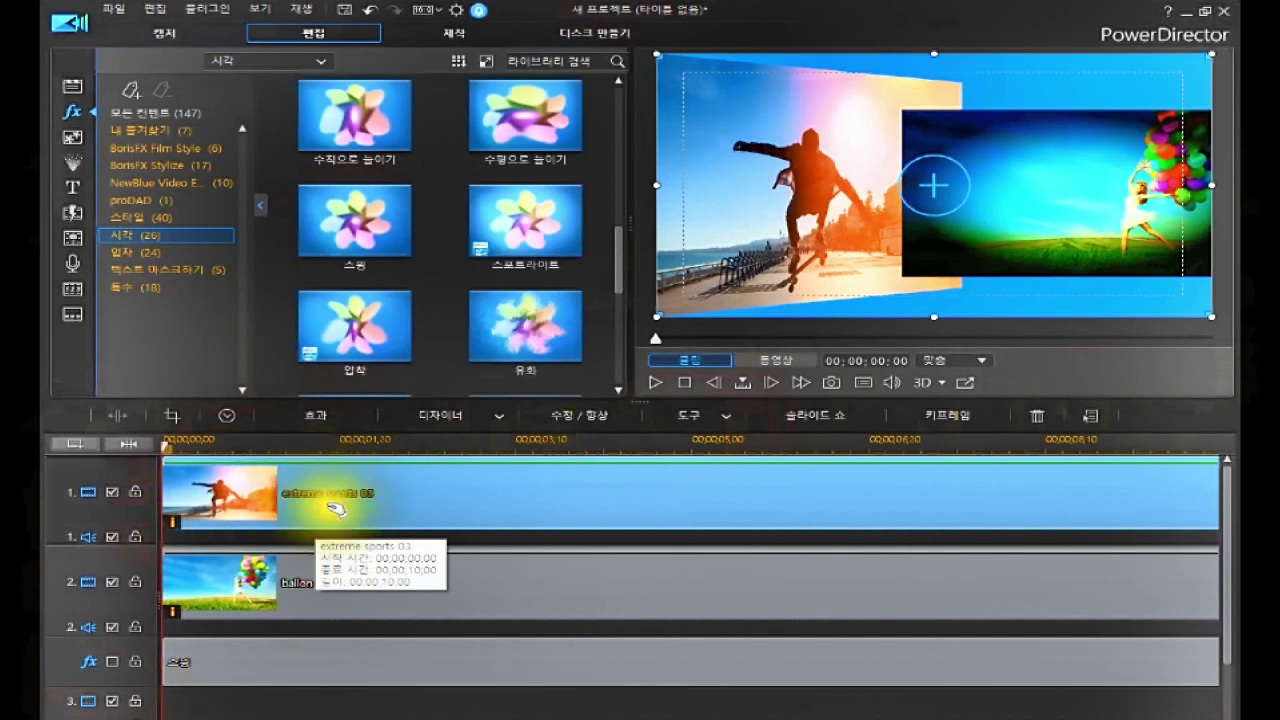
# Swap the two video tracks back, putting ballon on track 1 and extreme sports 03 on track 2.
pyautogui.click(273, 600)
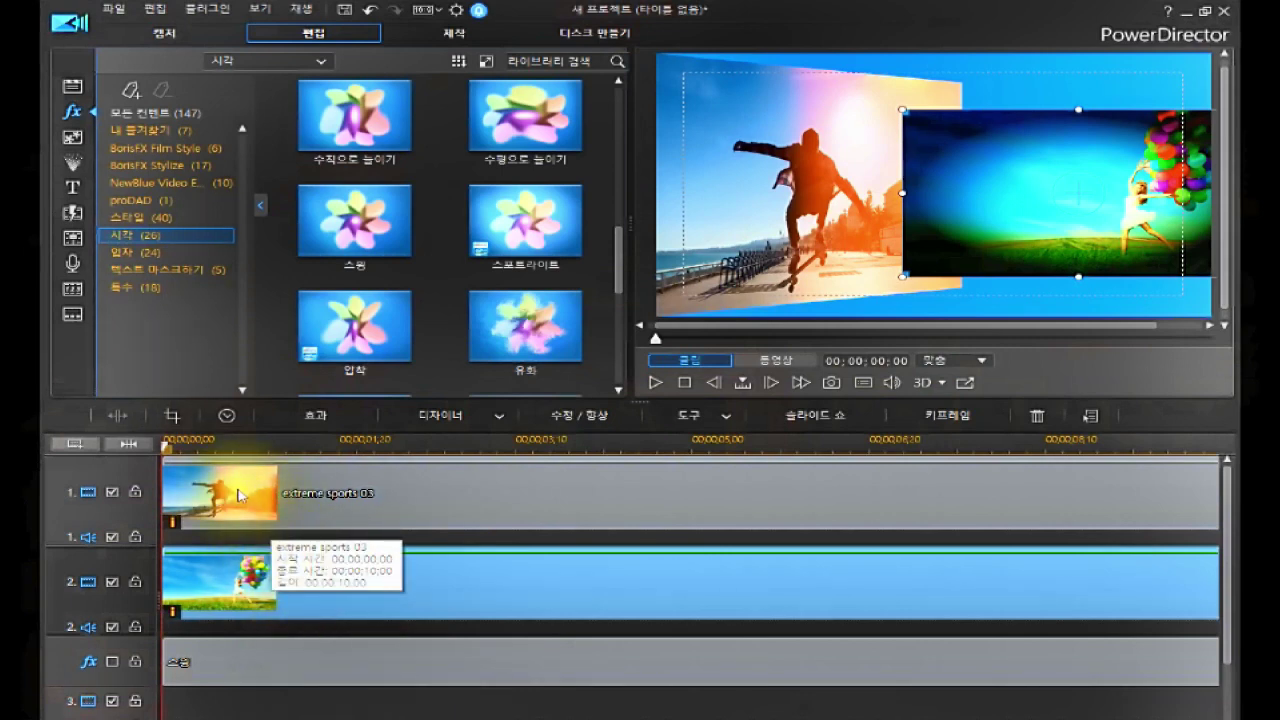
pyautogui.click(238, 494)
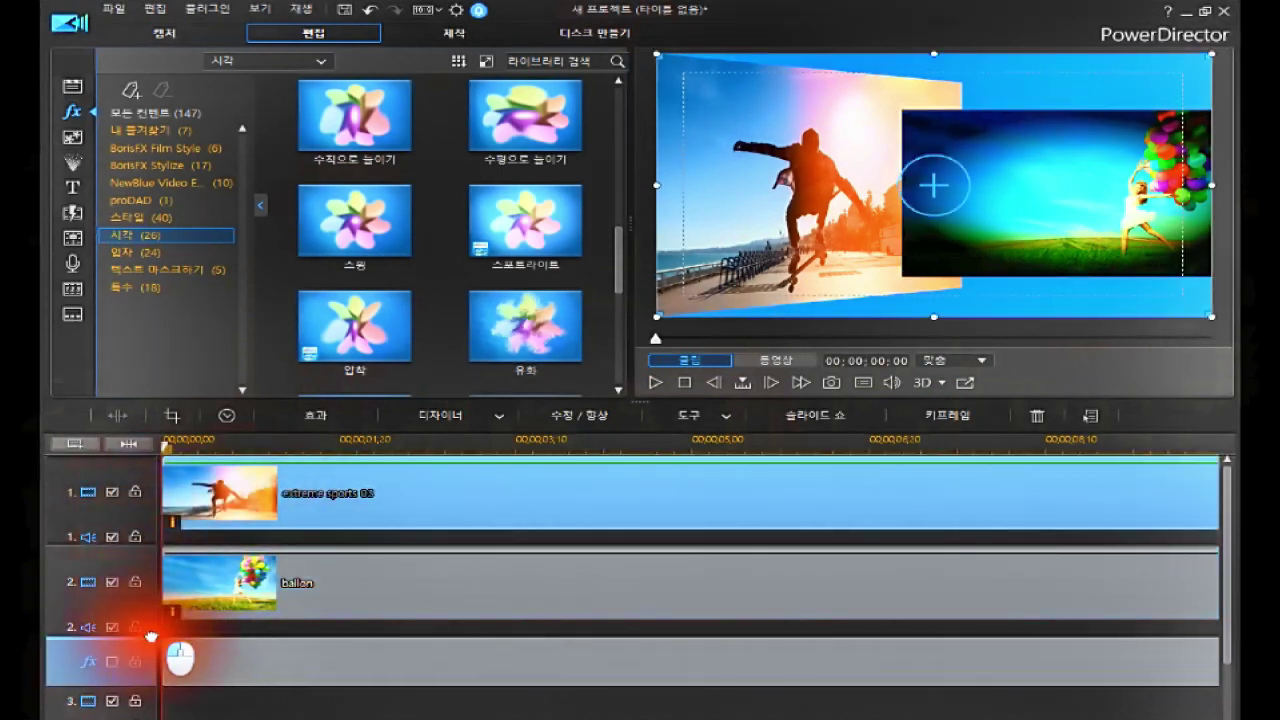
pyautogui.click(207, 594)
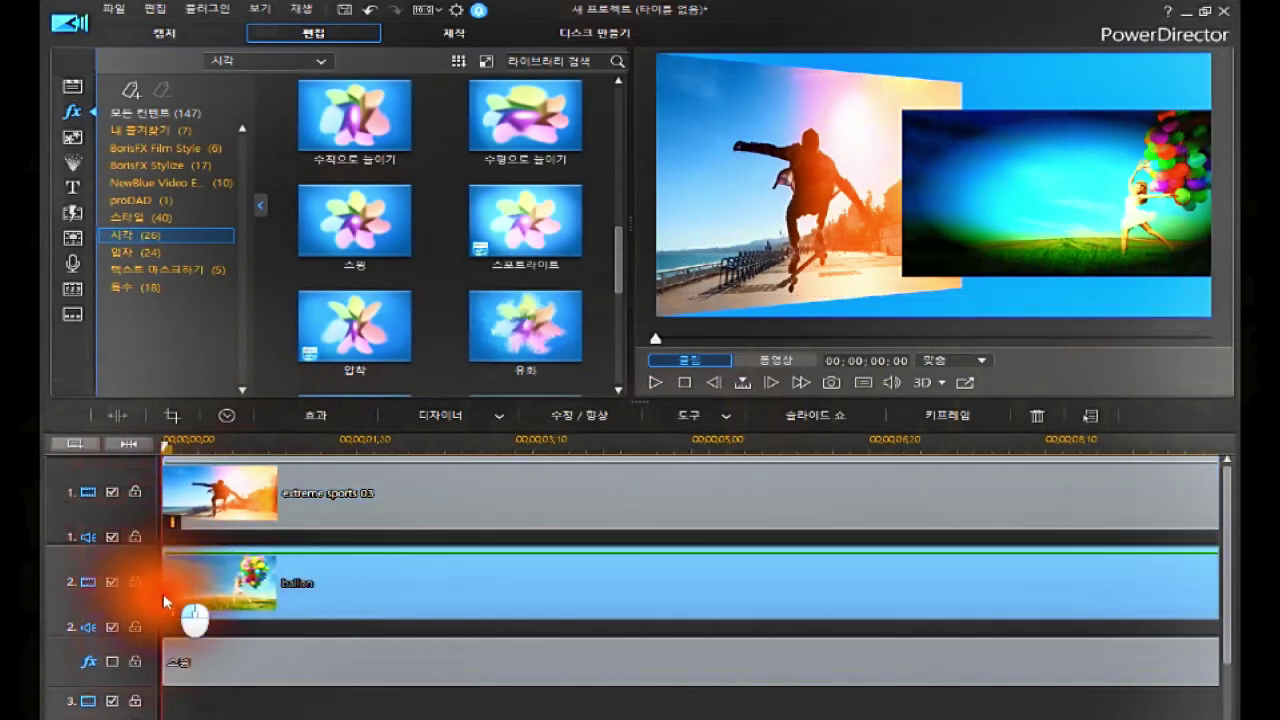
pyautogui.click(144, 507)
pyautogui.moveTo(144, 507); pyautogui.dragTo(257, 620)
pyautogui.click(228, 583)
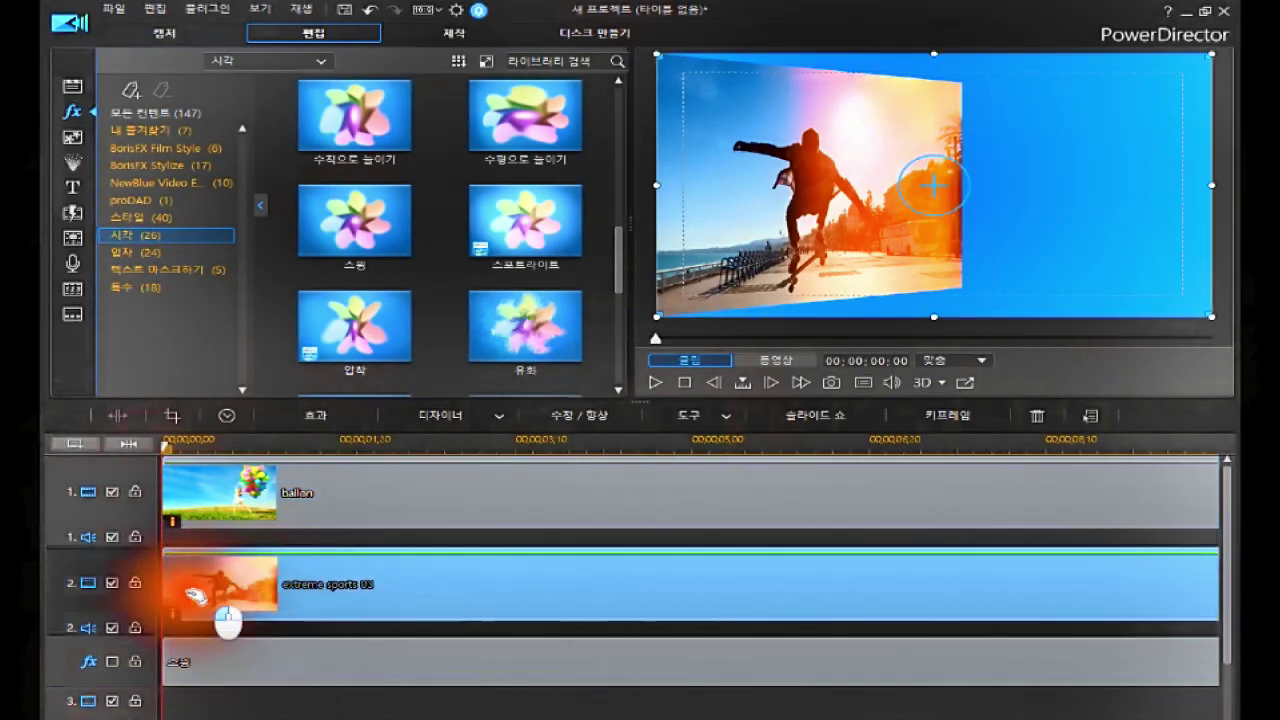
# Select the ballon and extreme sports 03 clips in turn to compare their frames in the preview.
pyautogui.click(200, 500)
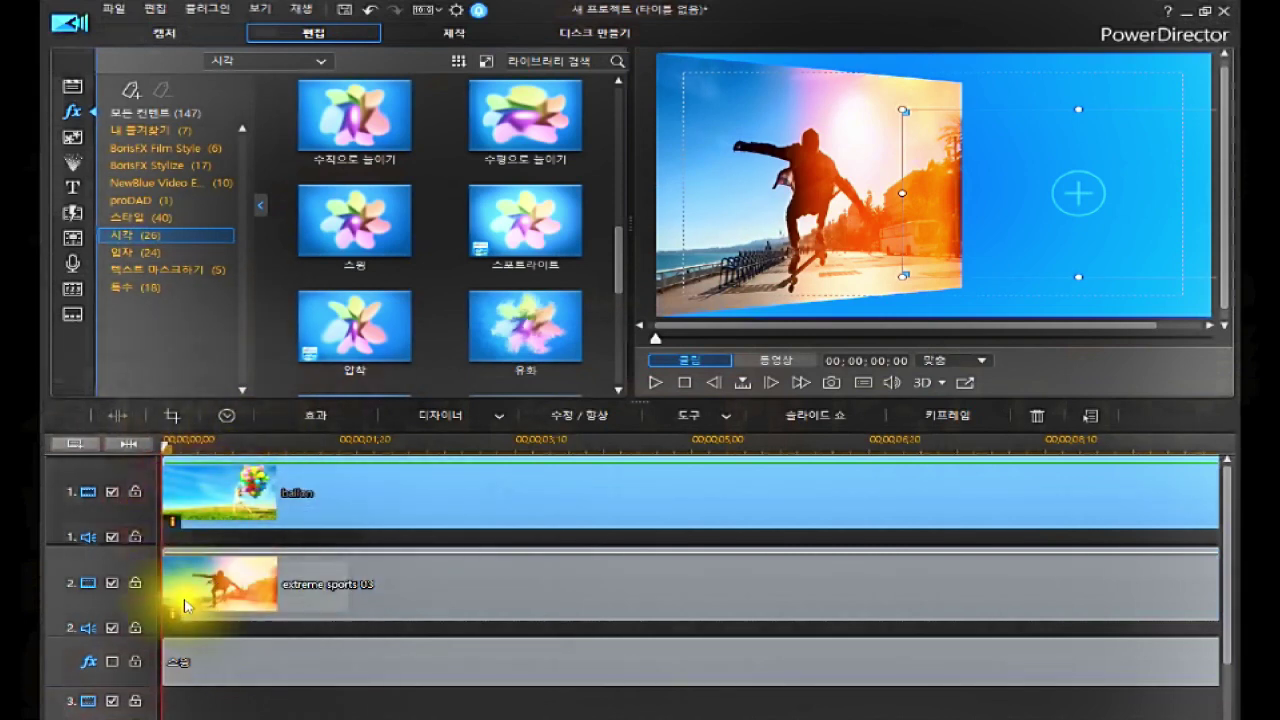
pyautogui.click(216, 590)
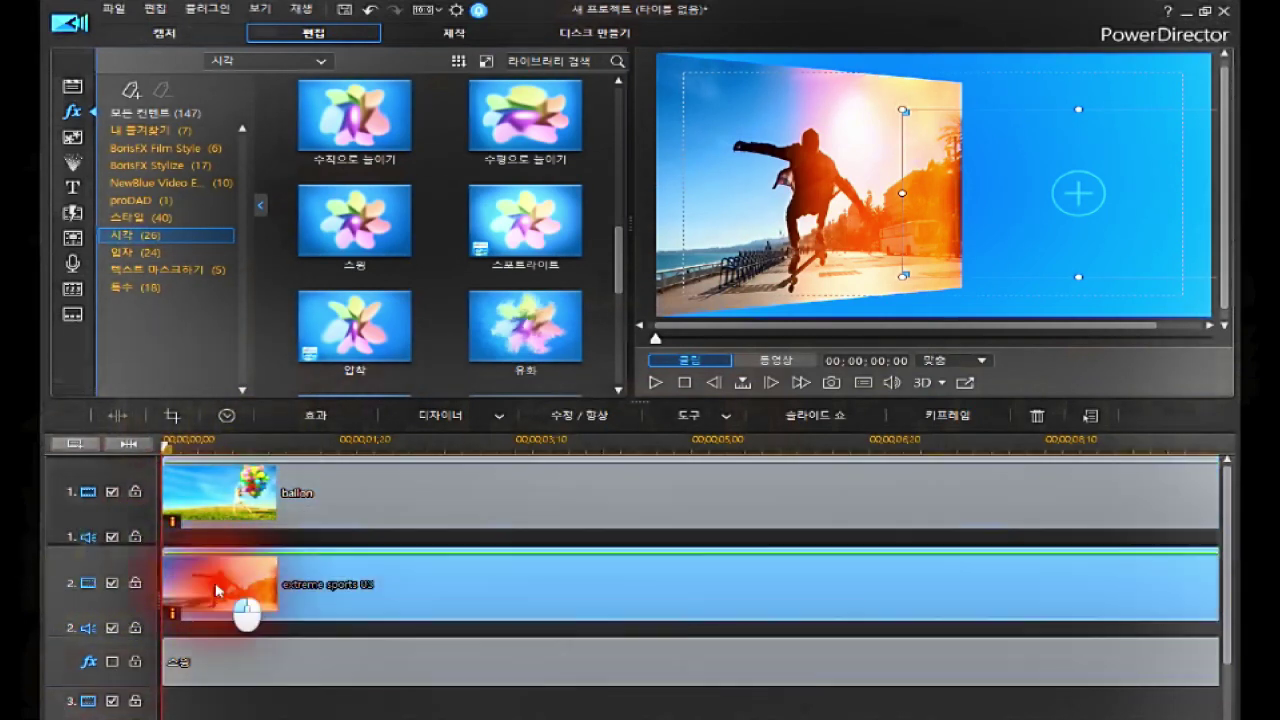
pyautogui.rightClick(207, 590)
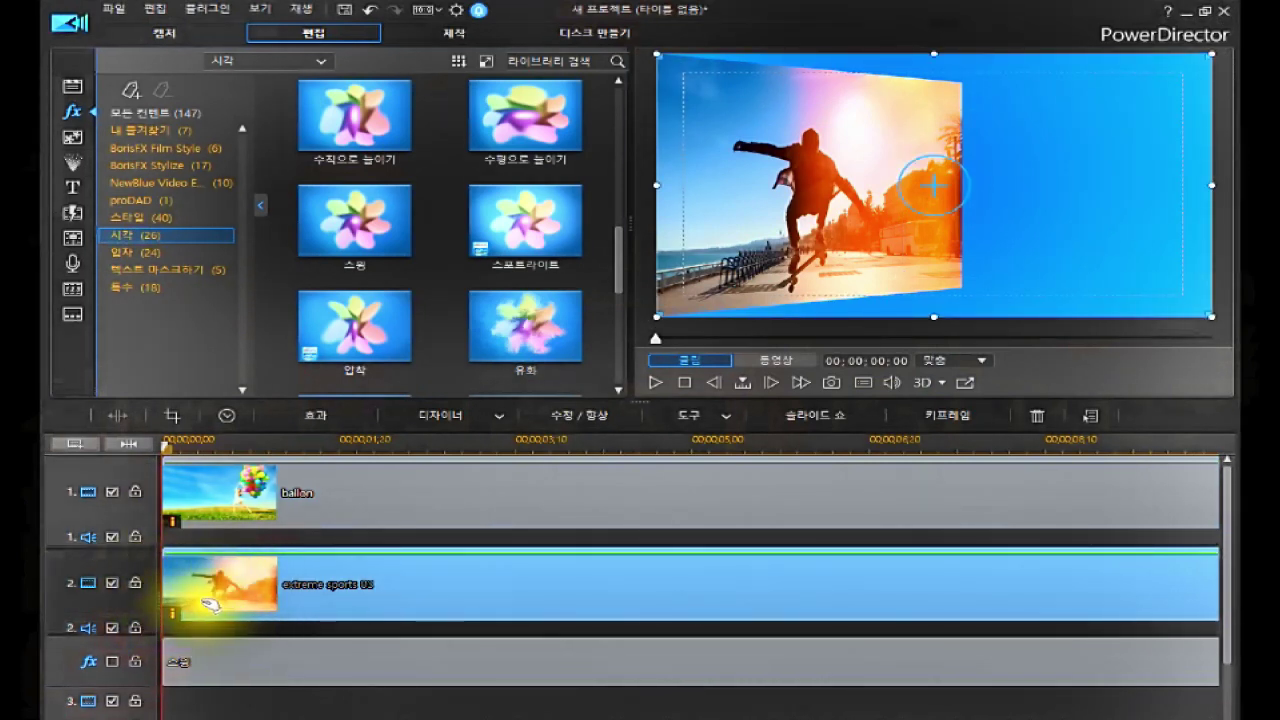
pyautogui.click(213, 588)
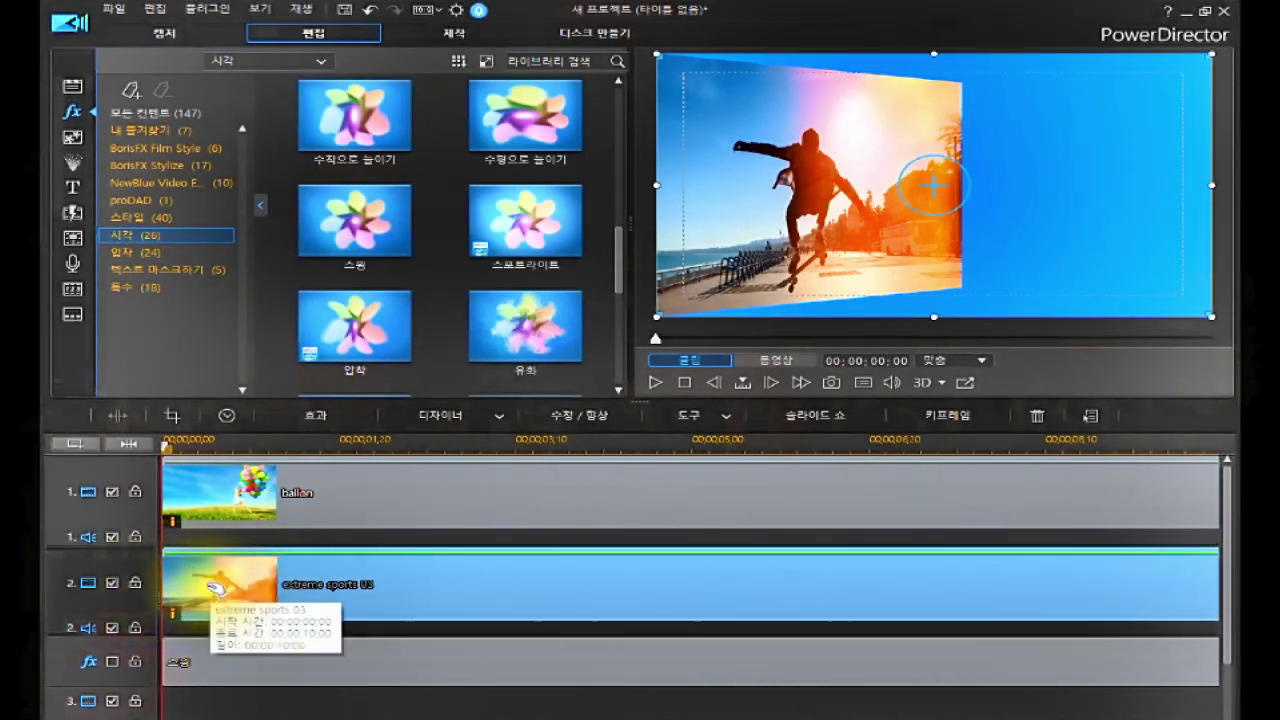
pyautogui.click(250, 489)
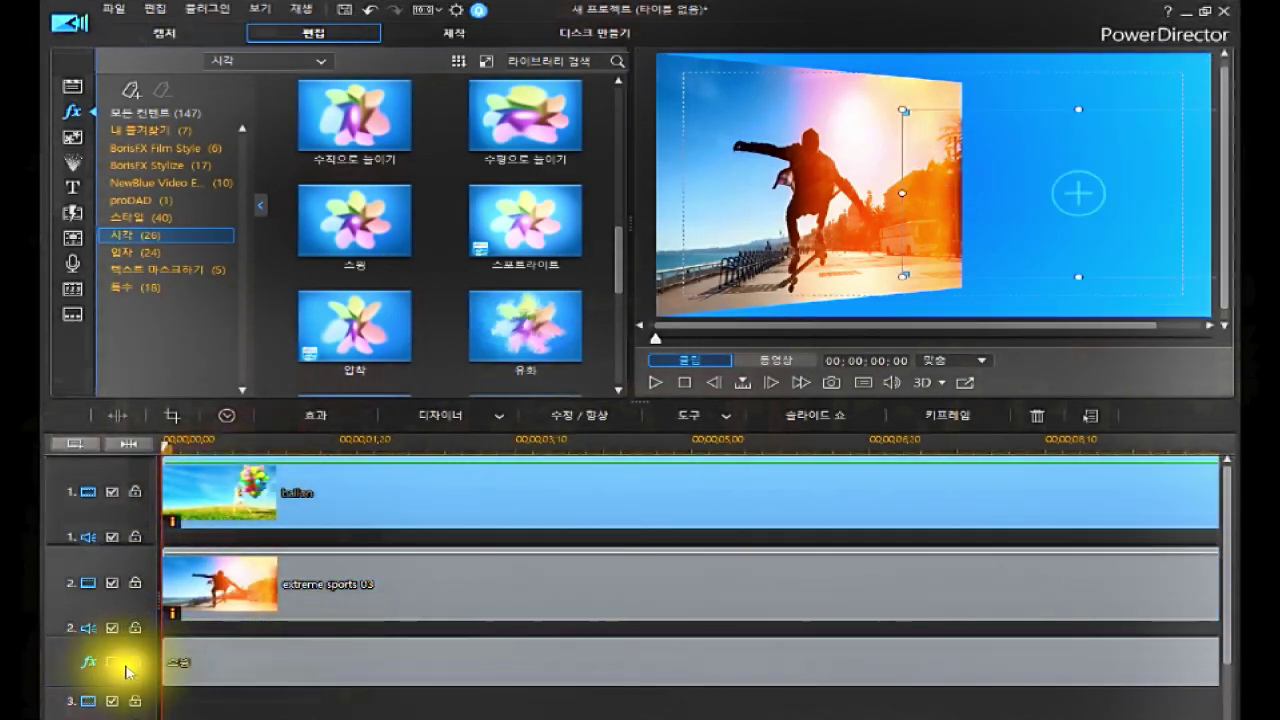
# Enable the effect track again and select its 스윙 effect.
pyautogui.click(112, 662)
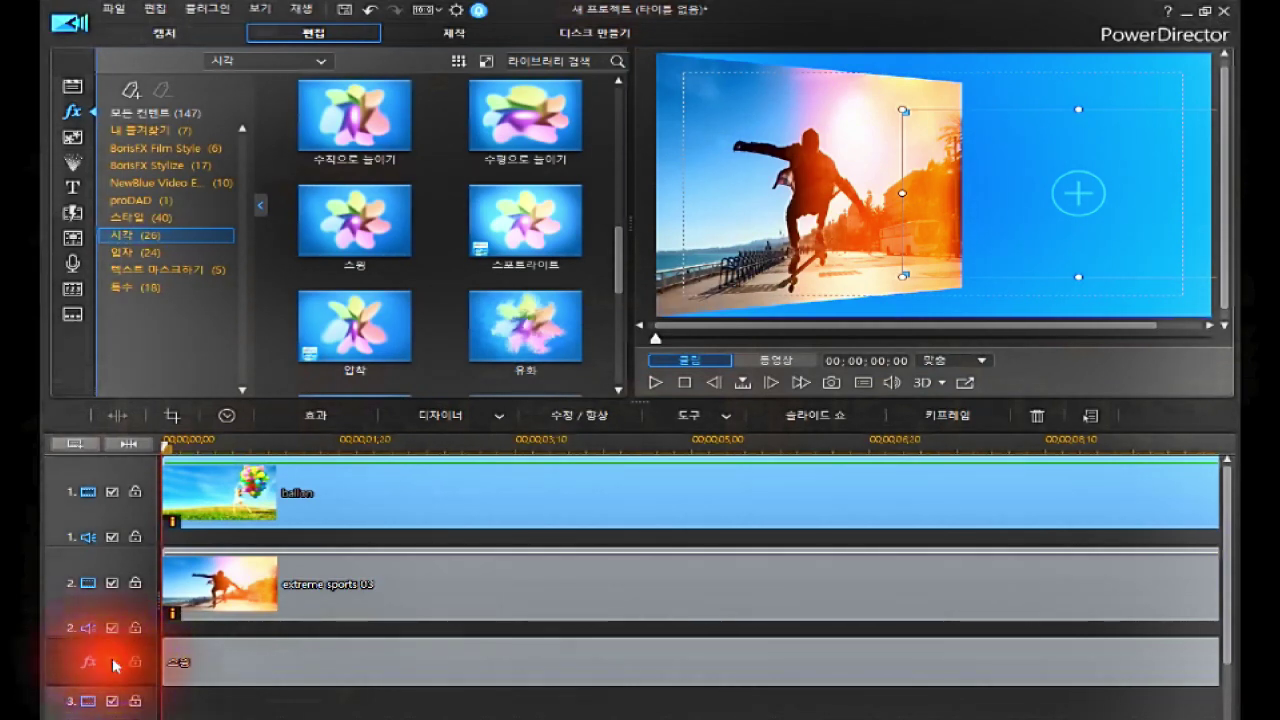
pyautogui.click(113, 662)
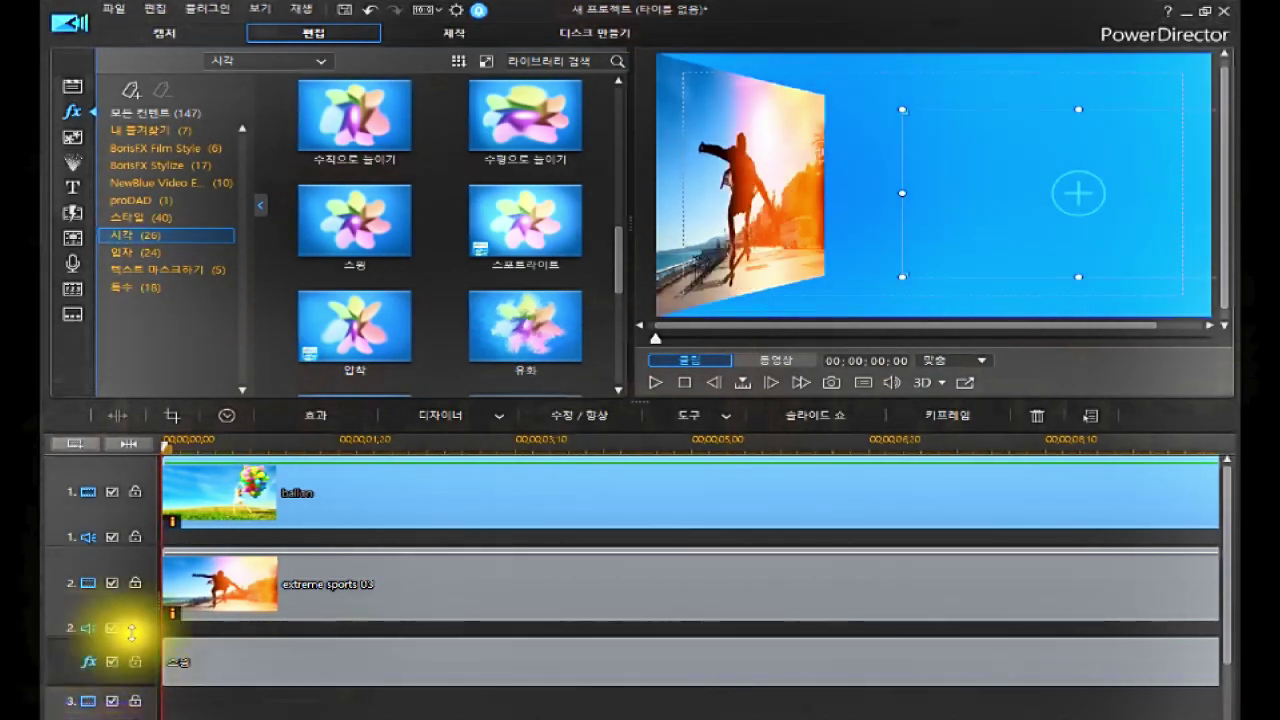
pyautogui.click(196, 675)
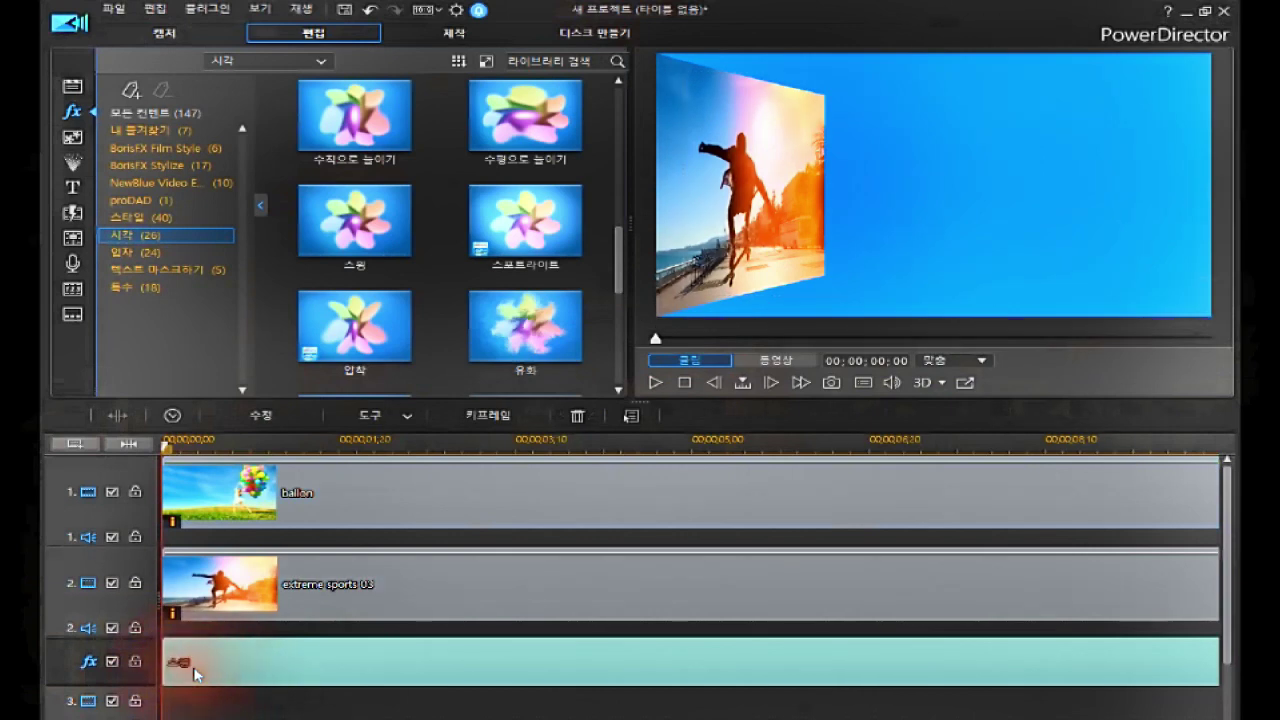
# Move the playhead to 00;00;01;20 and select both video clips and the effect track's 스윙 effect in turn to compare them.
pyautogui.click(338, 445)
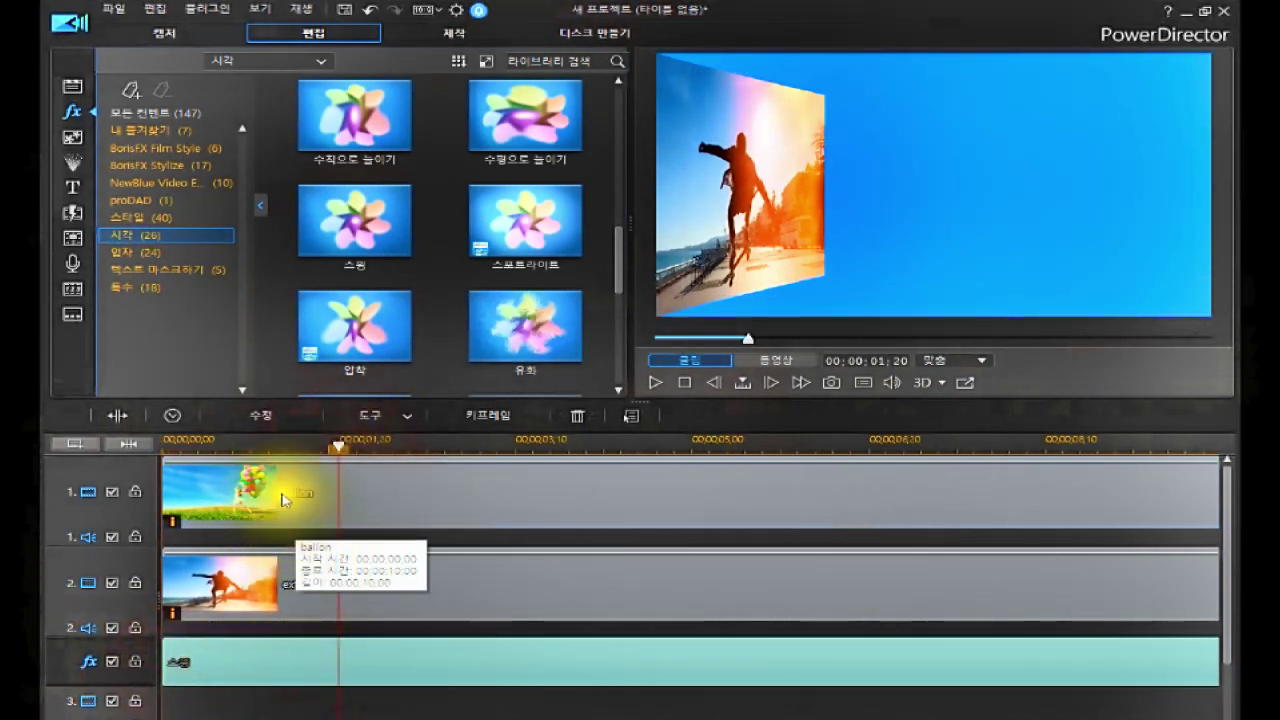
pyautogui.click(286, 503)
pyautogui.click(300, 590)
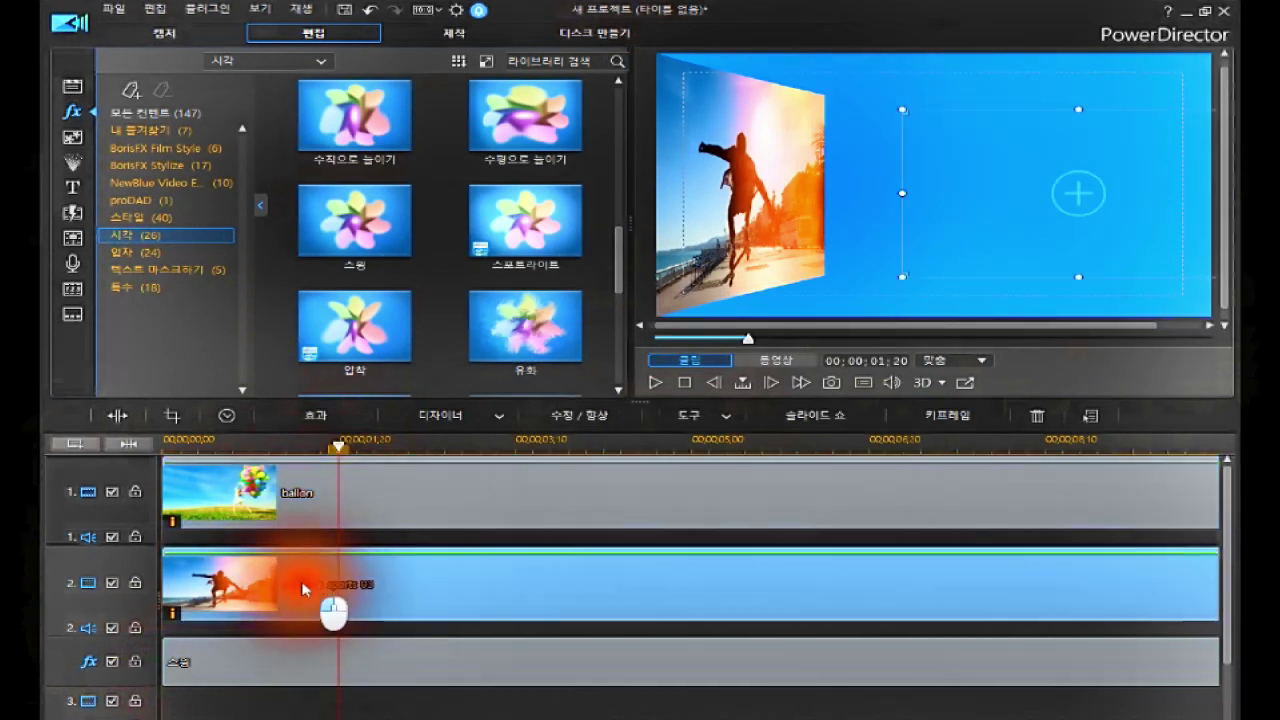
pyautogui.click(280, 664)
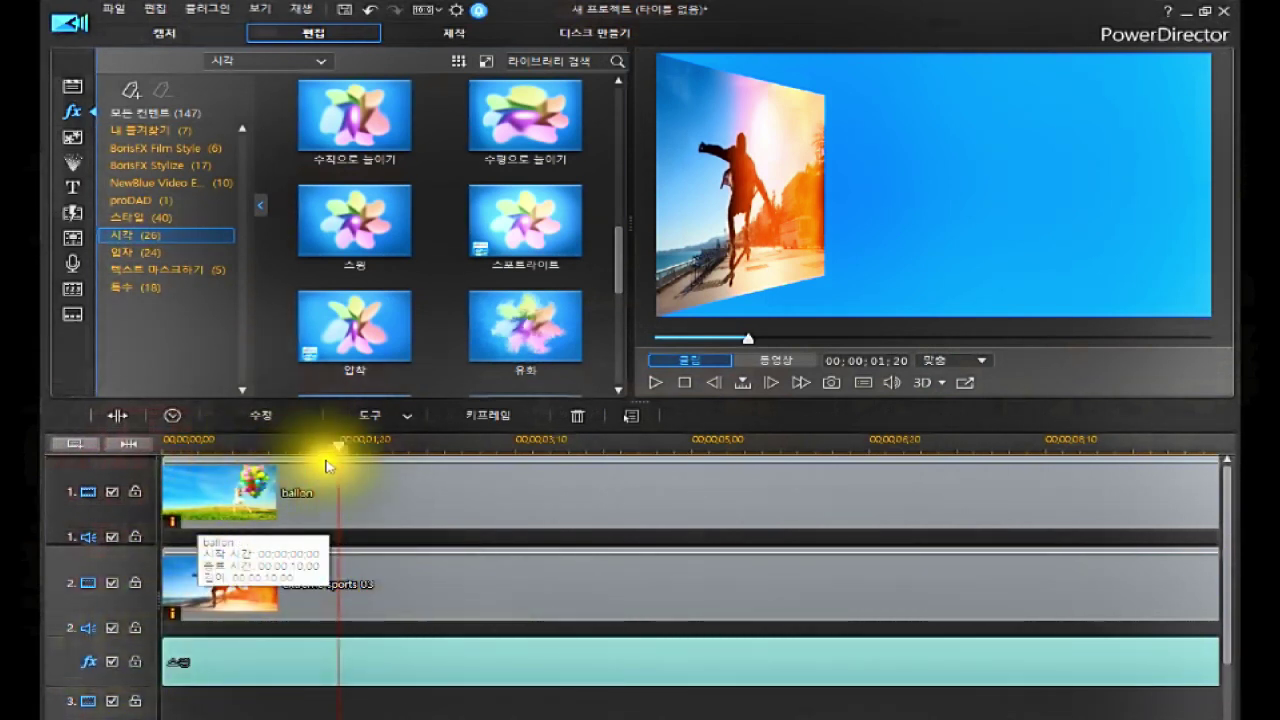
pyautogui.click(236, 670)
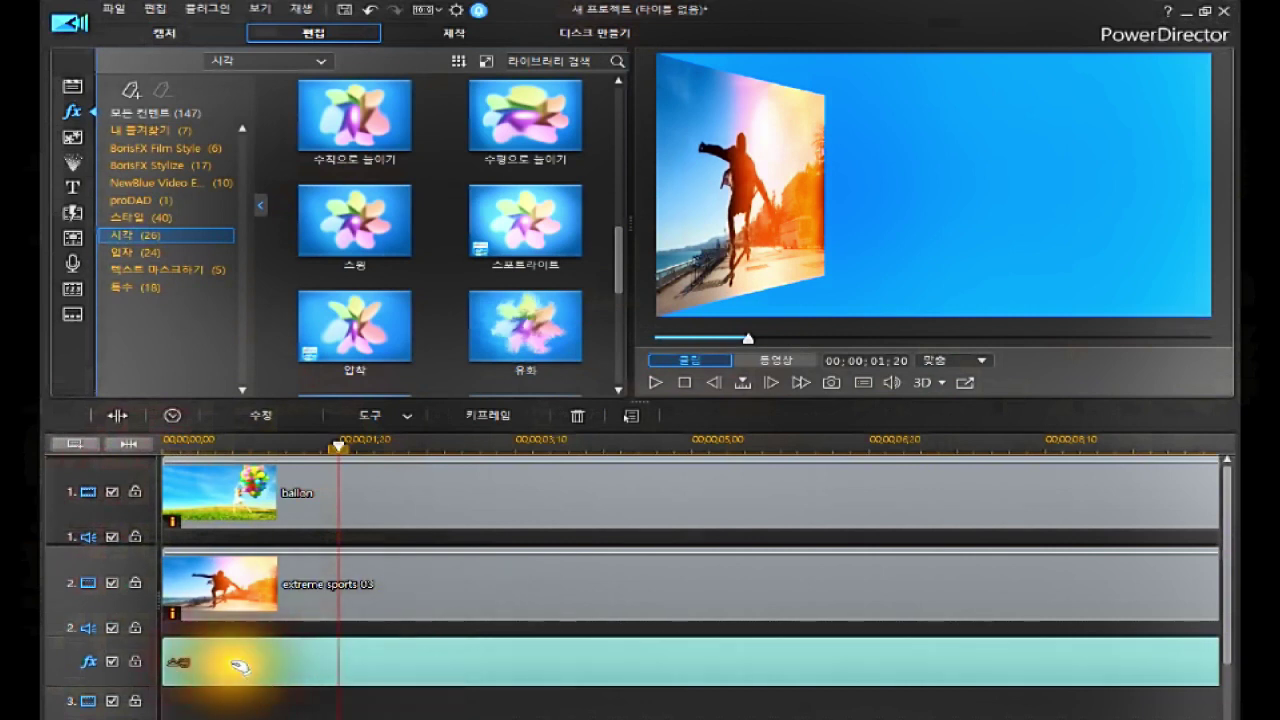